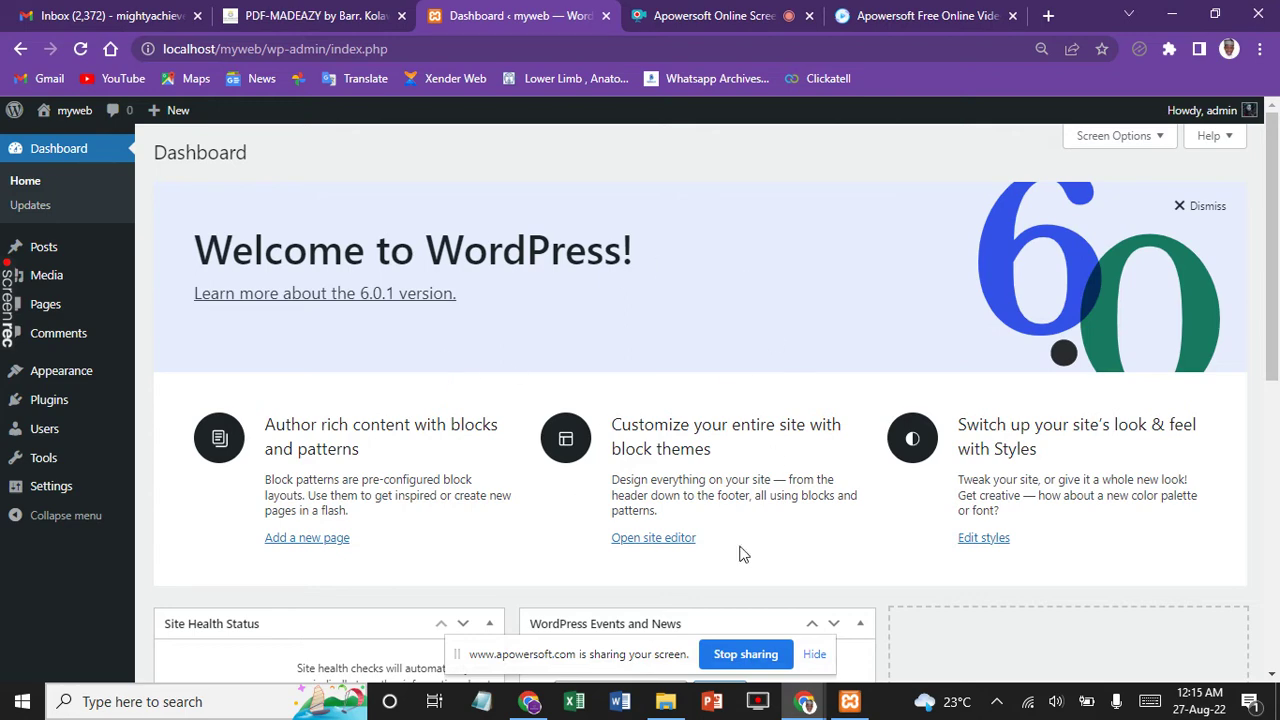
Look through the dashboard home widgets, including At a Glance, Activity and Quick Draft
scroll(743, 553, "down", 4)
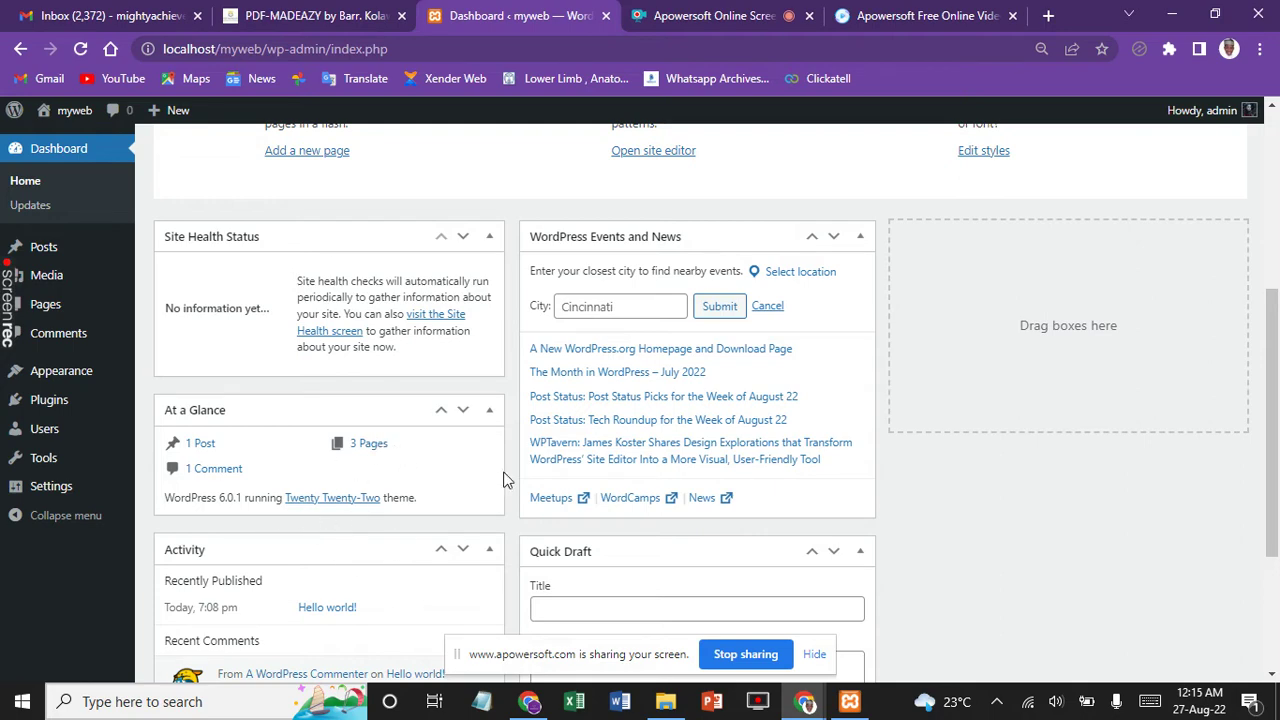
scroll(700, 400, "down", 3)
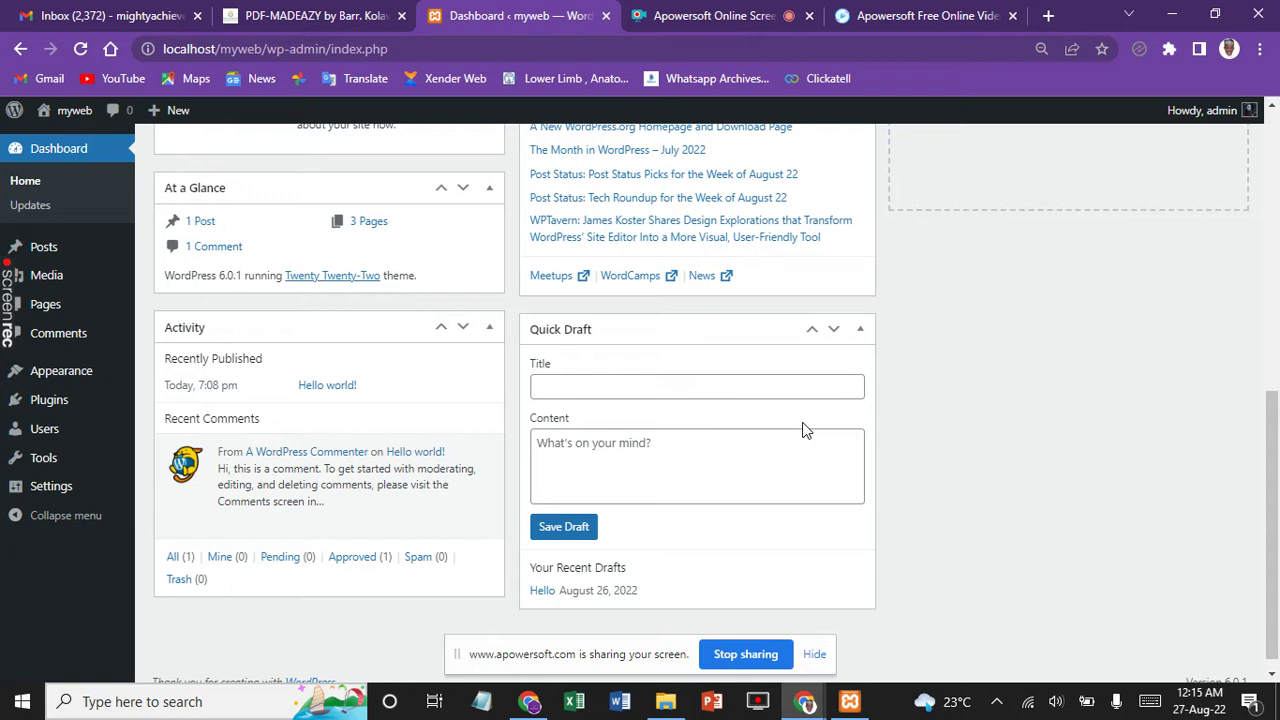
left_click(646, 449)
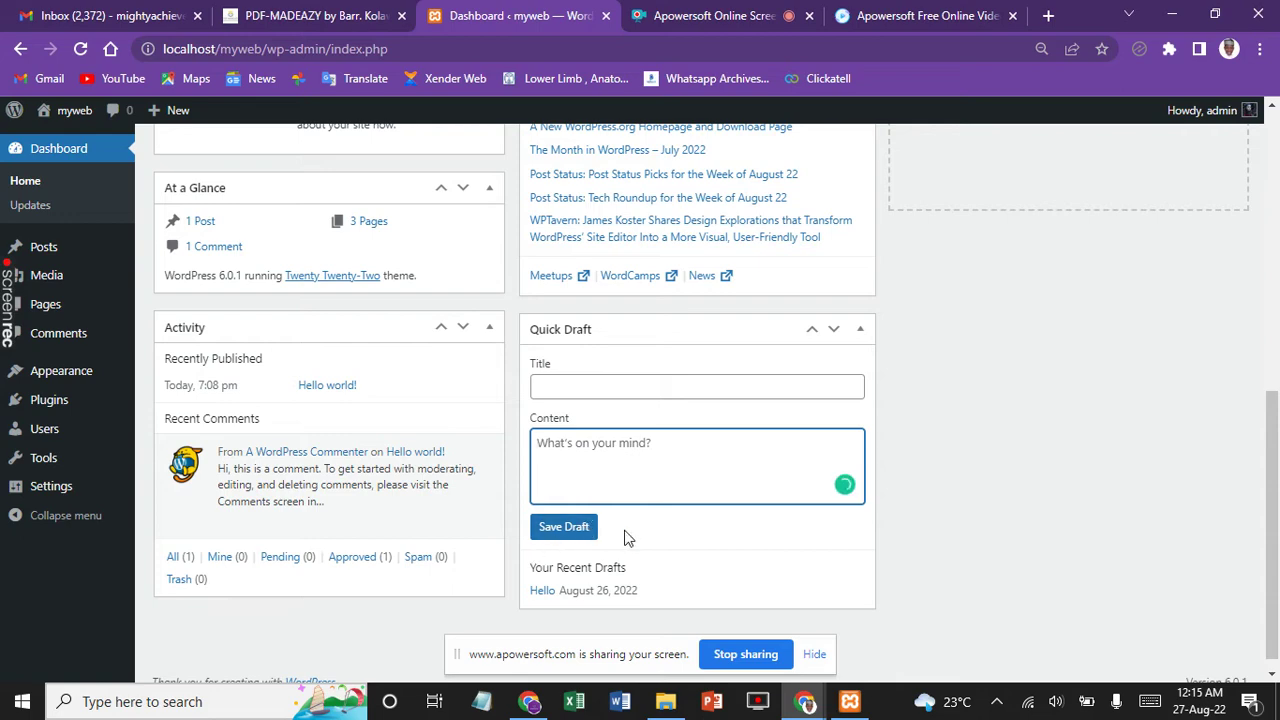
scroll(1120, 378, "up", 6)
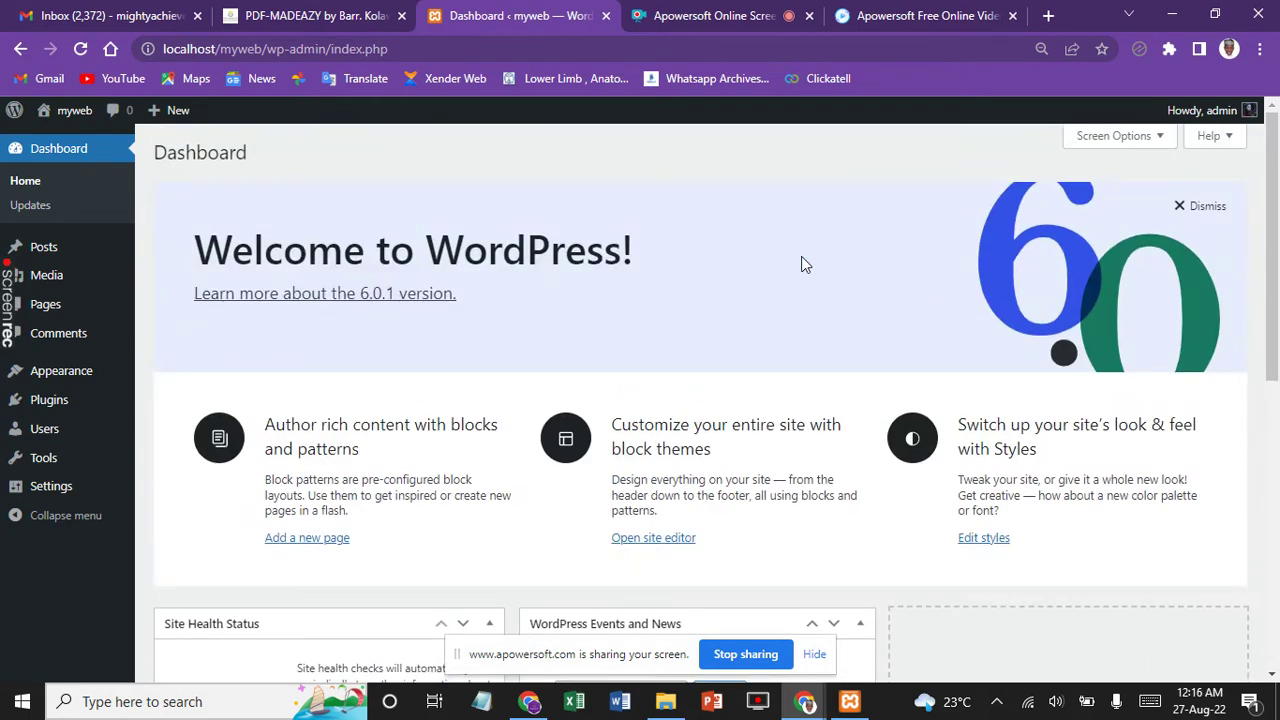
Open the WordPress Updates page and review the update status of the core version, plugins and themes
left_click(42, 207)
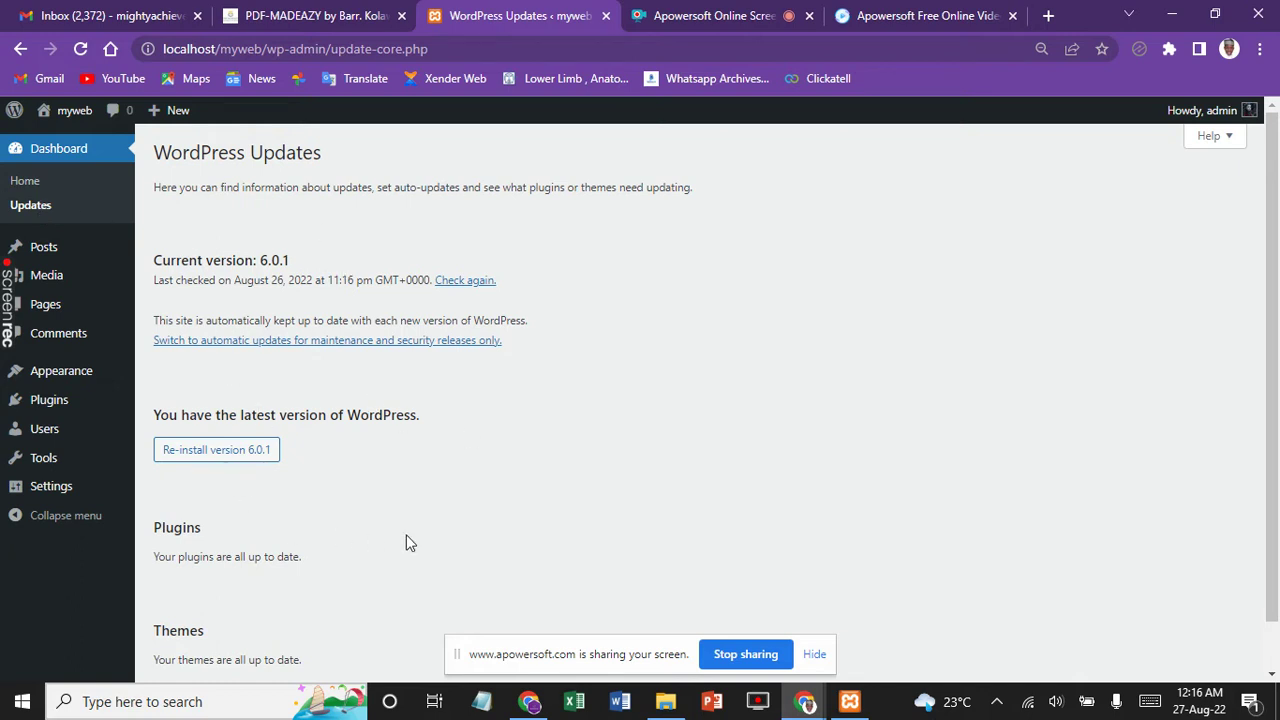
scroll(410, 542, "down", 1)
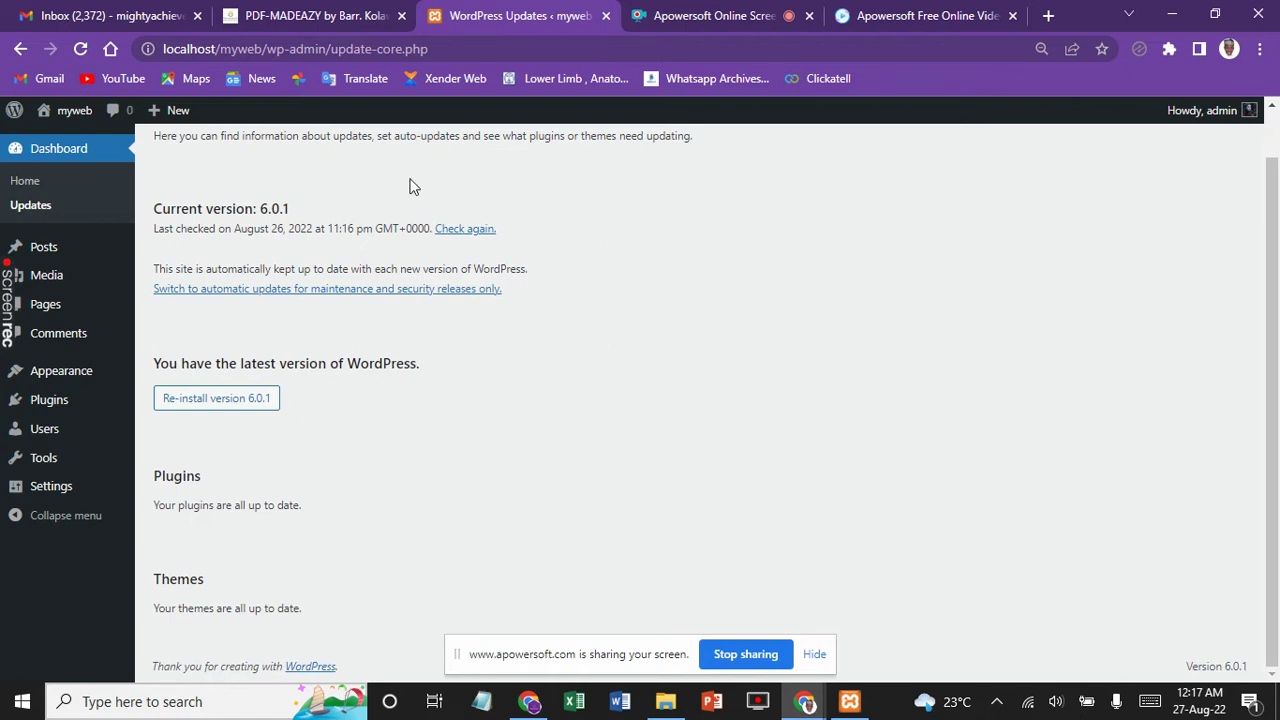
mouse_move(50, 256)
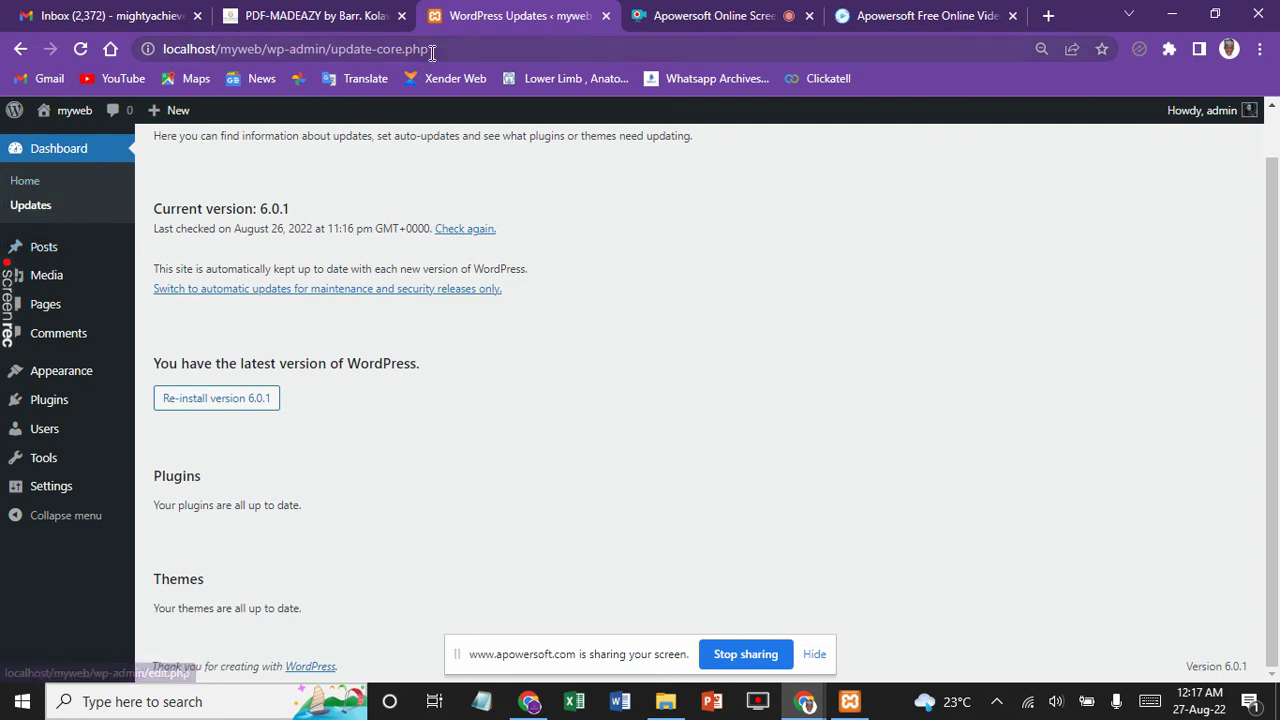
View the options for creating new content from the admin bar, and close the PDF-MADEAZY browser tab
mouse_move(175, 120)
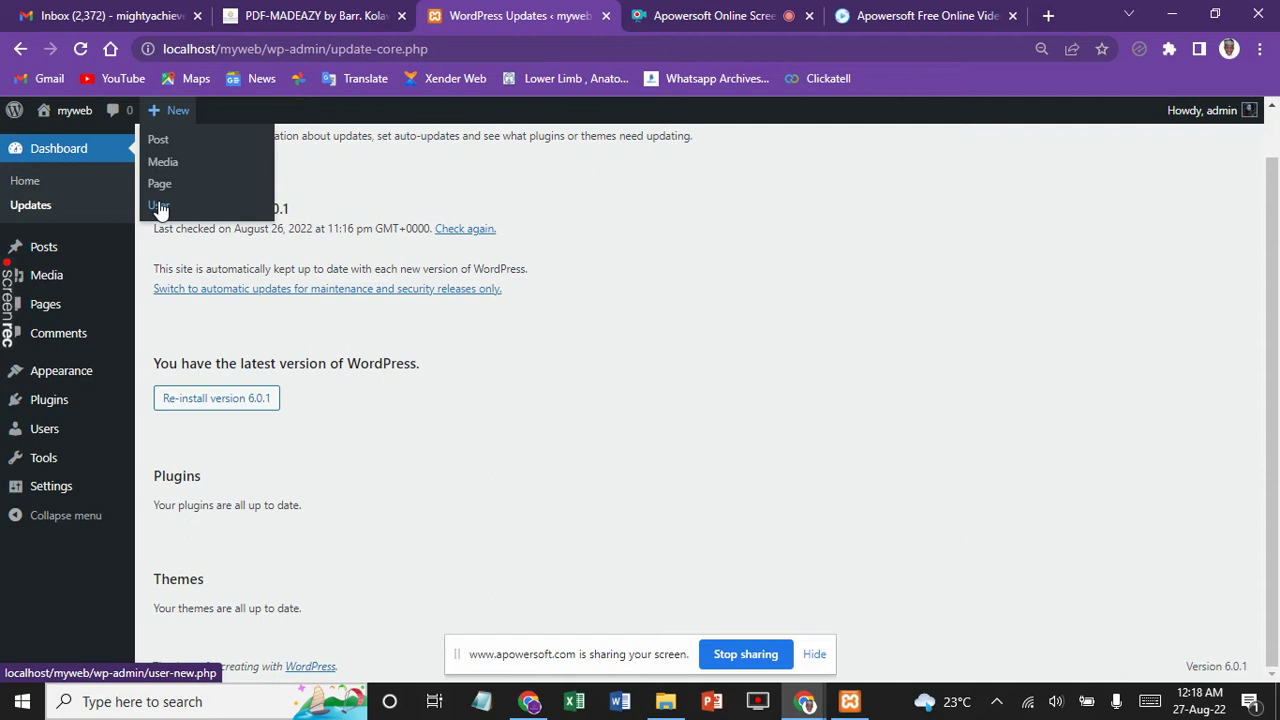
left_click(403, 16)
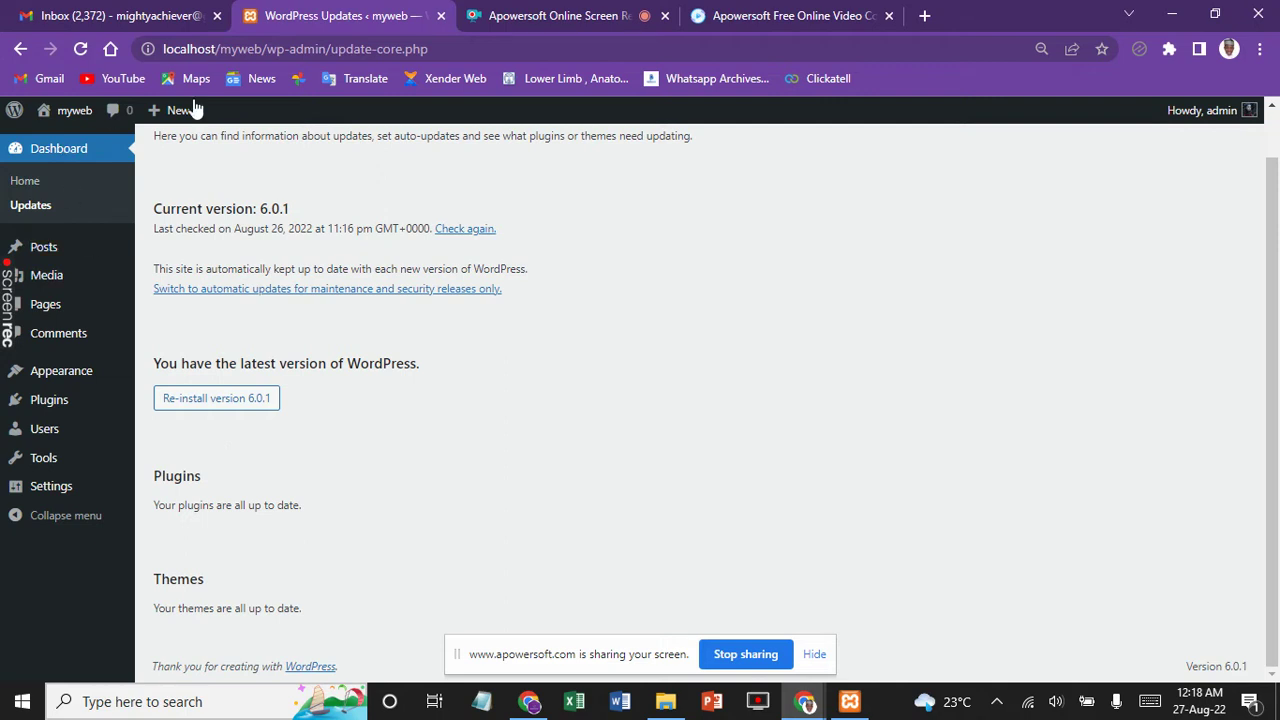
mouse_move(172, 118)
Review the list of all posts, and open the media library in list view
left_click(42, 248)
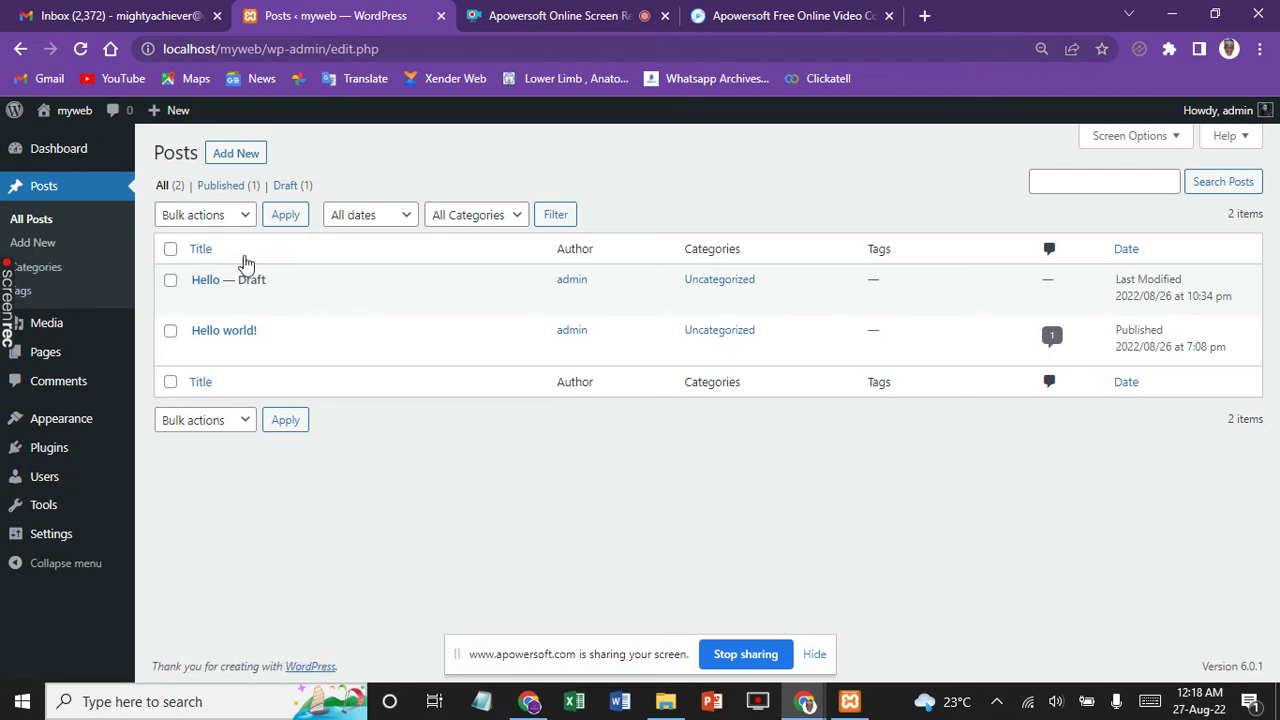
mouse_move(257, 310)
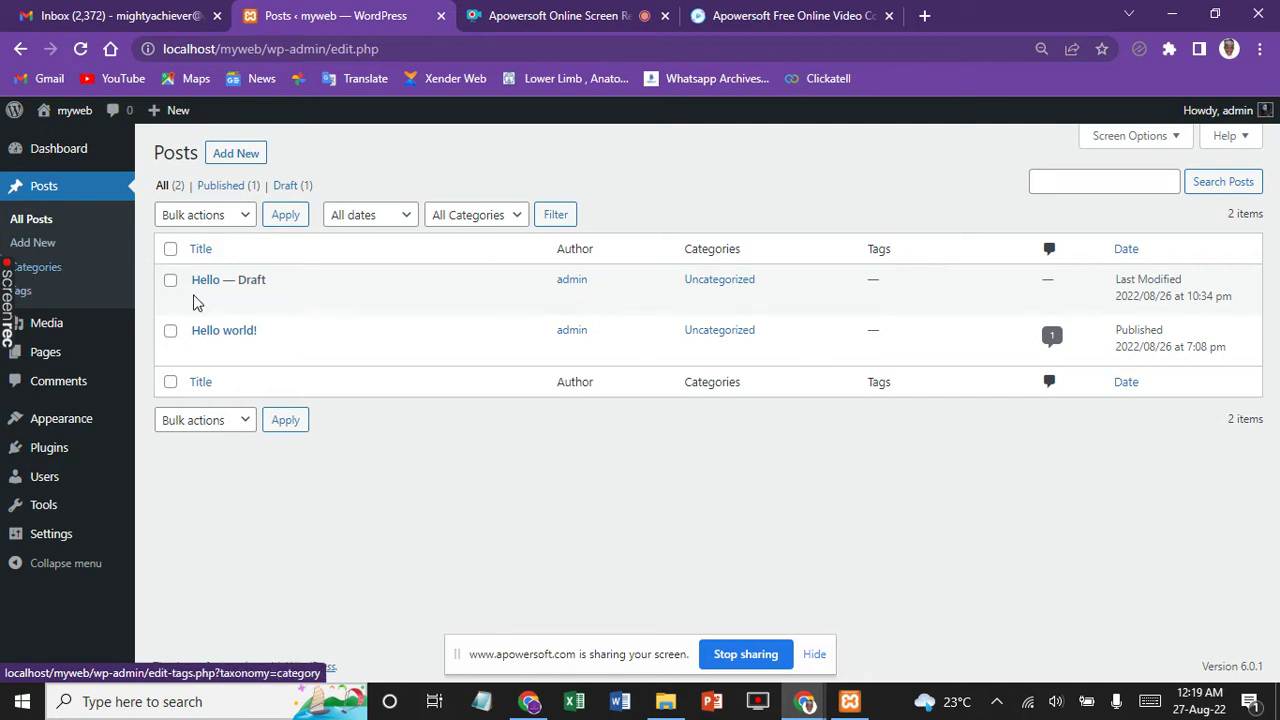
mouse_move(72, 320)
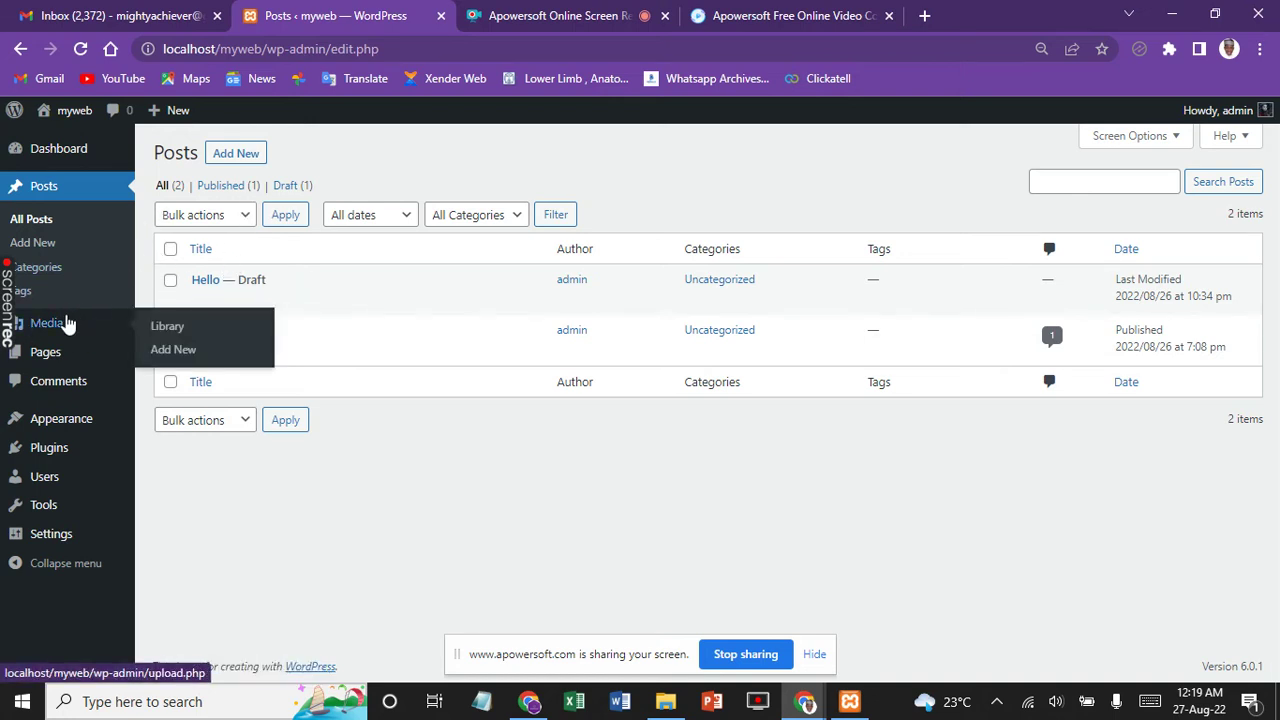
left_click(67, 323)
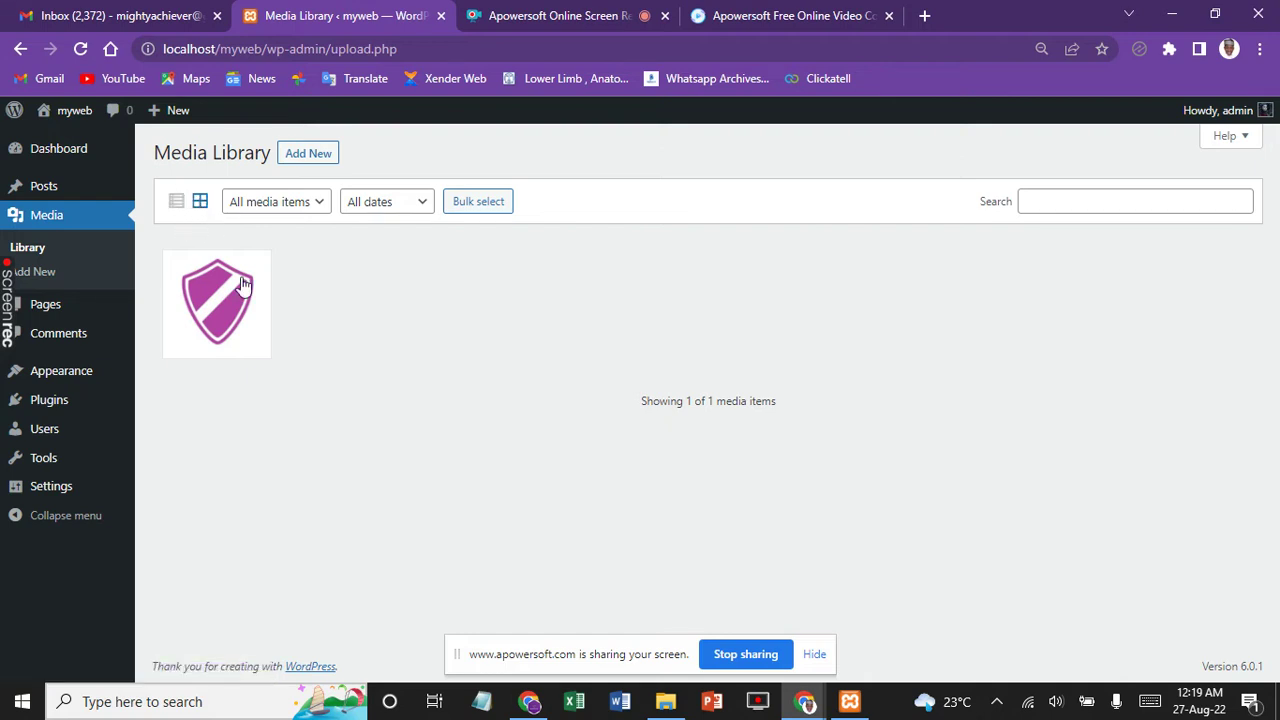
left_click(177, 202)
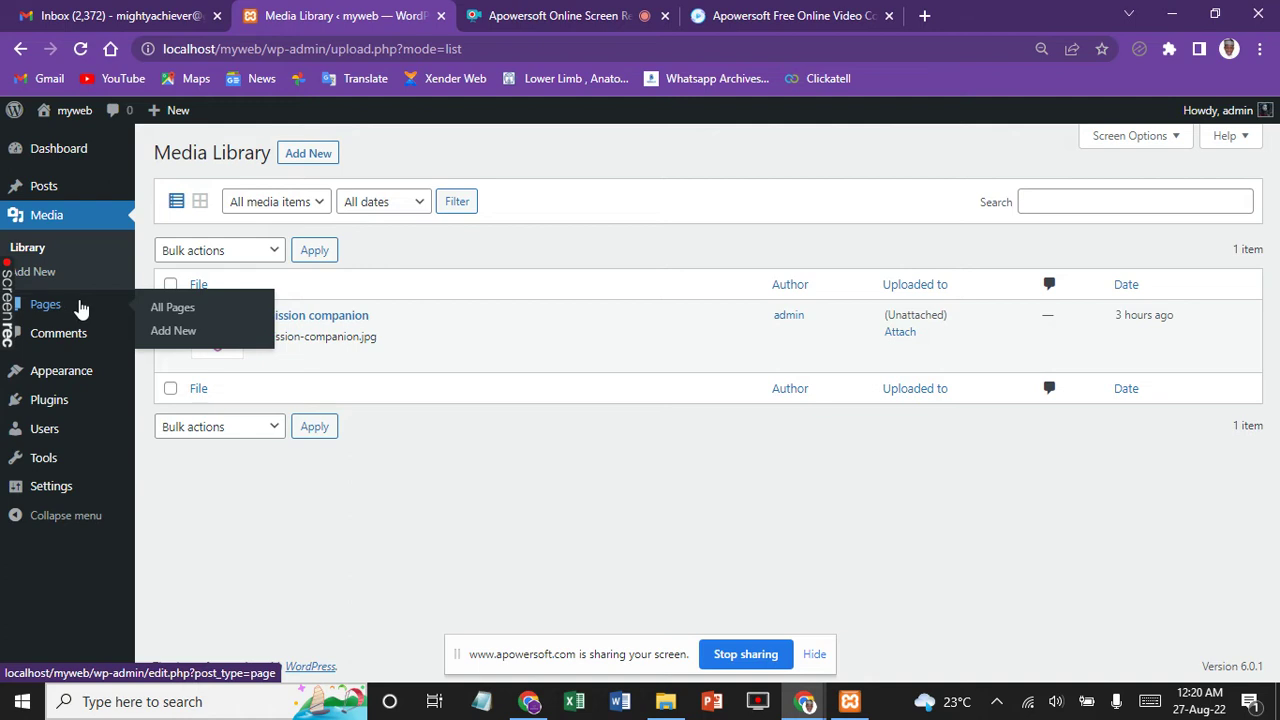
Open the draft Privacy Policy page from the Pages list in the editor and read through its suggested text
left_click(80, 307)
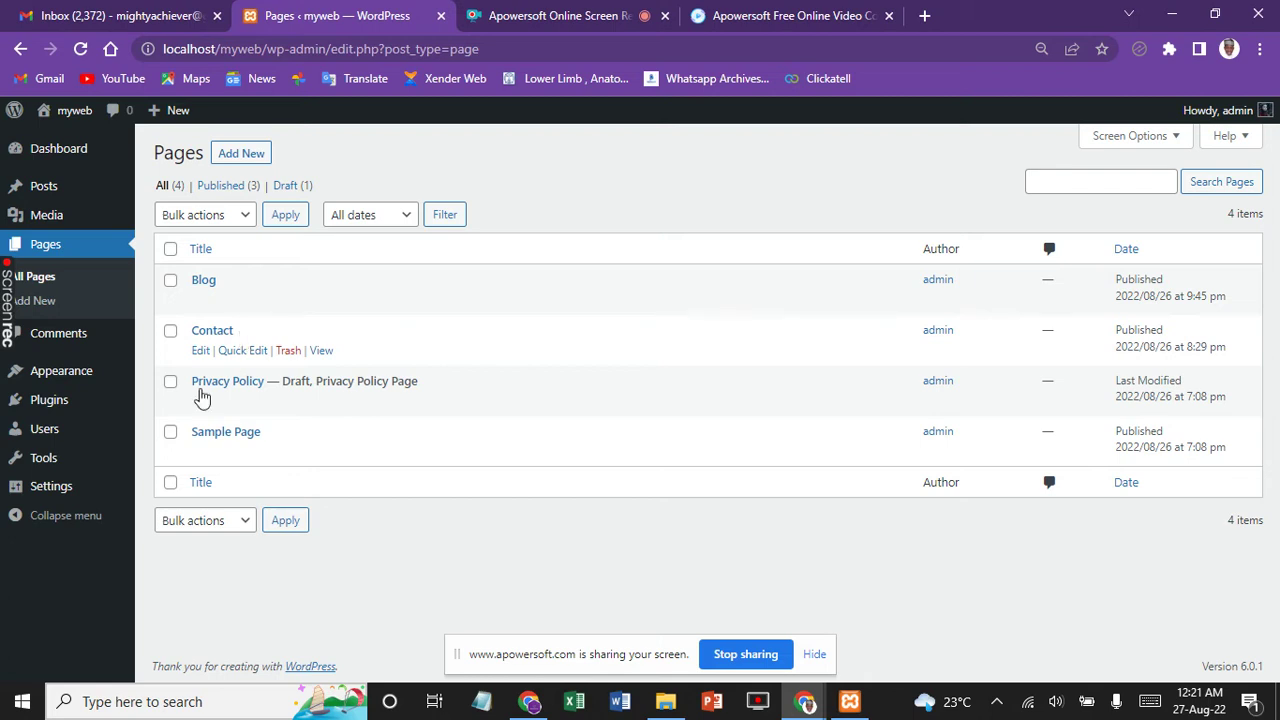
left_click(257, 382)
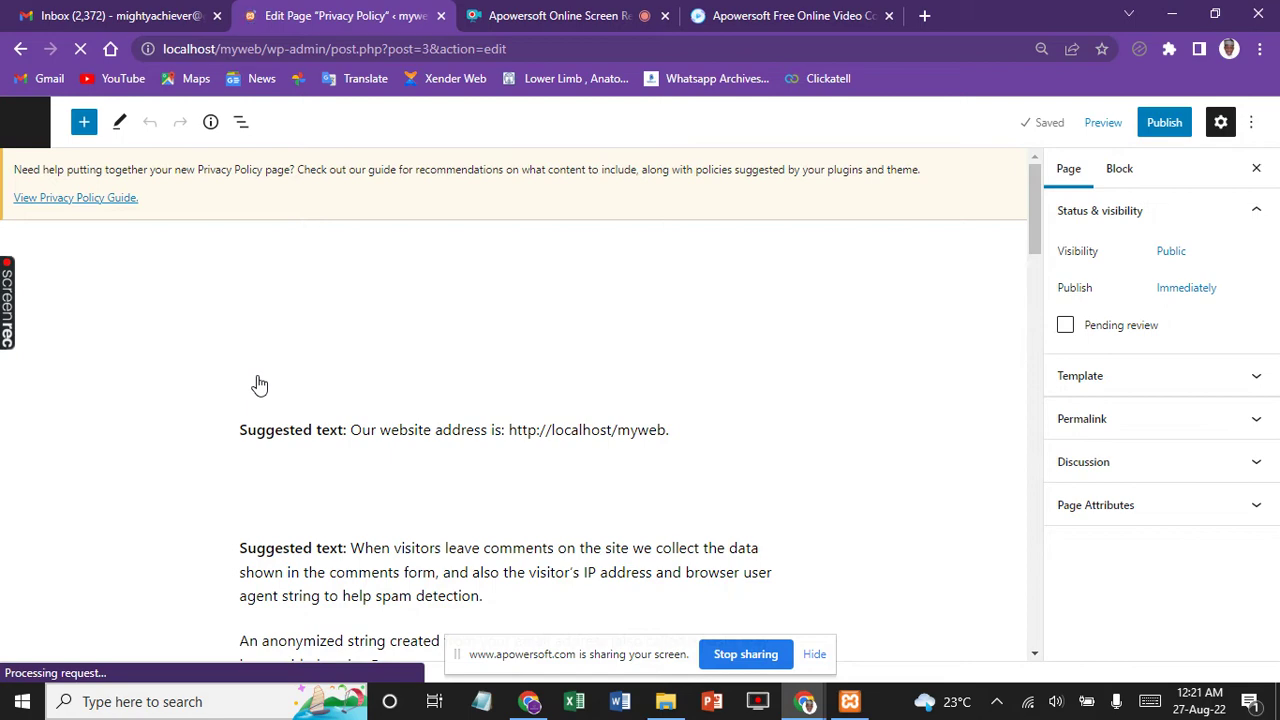
scroll(258, 384, "down", 2)
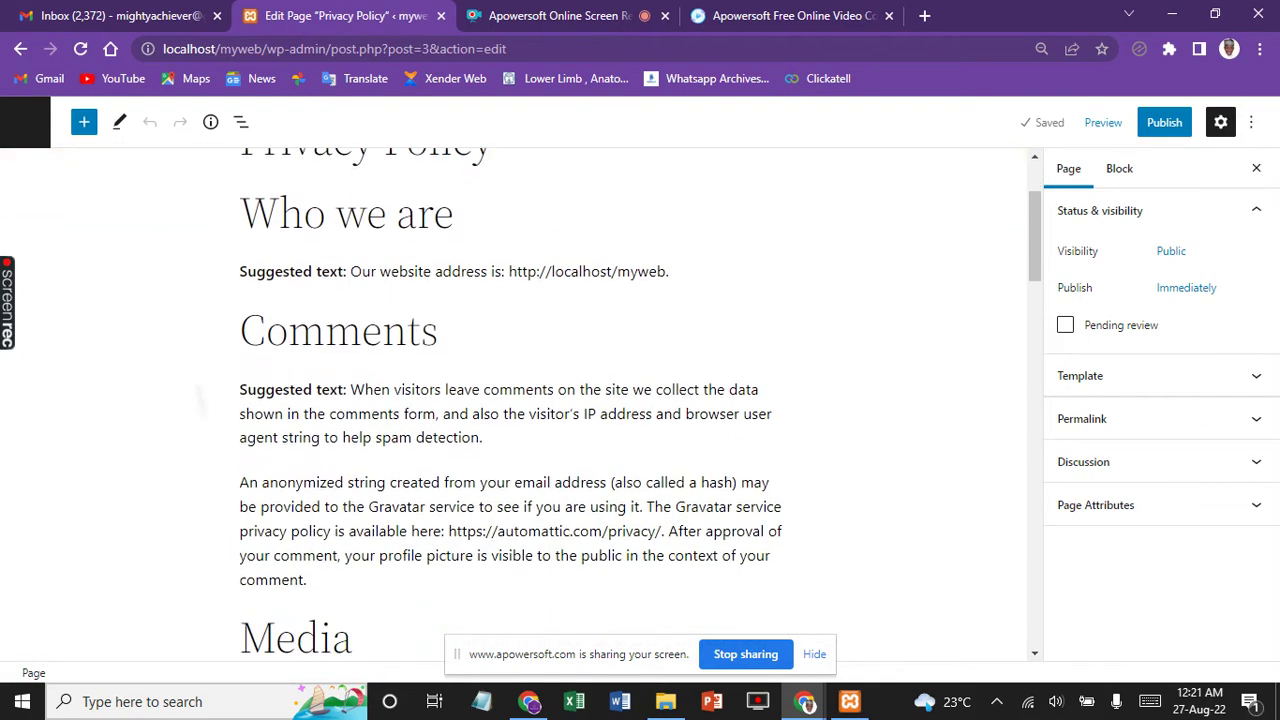
scroll(520, 400, "down", 7)
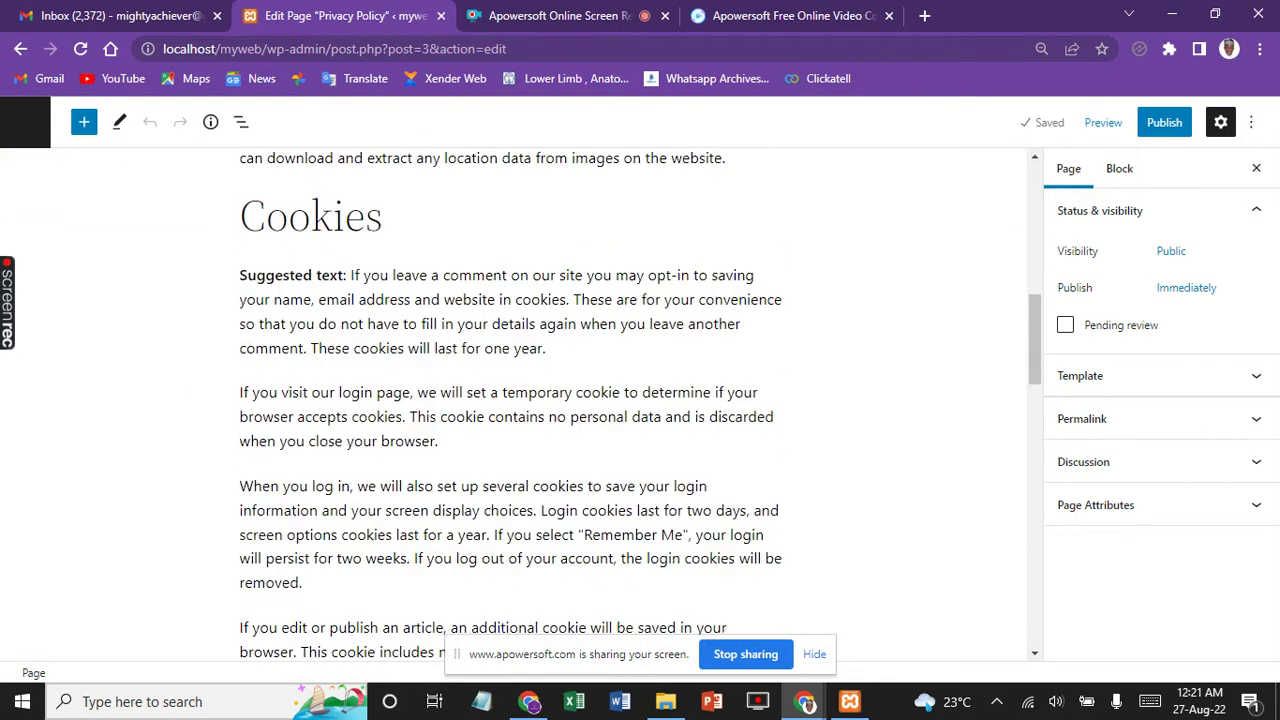
scroll(520, 400, "down", 5)
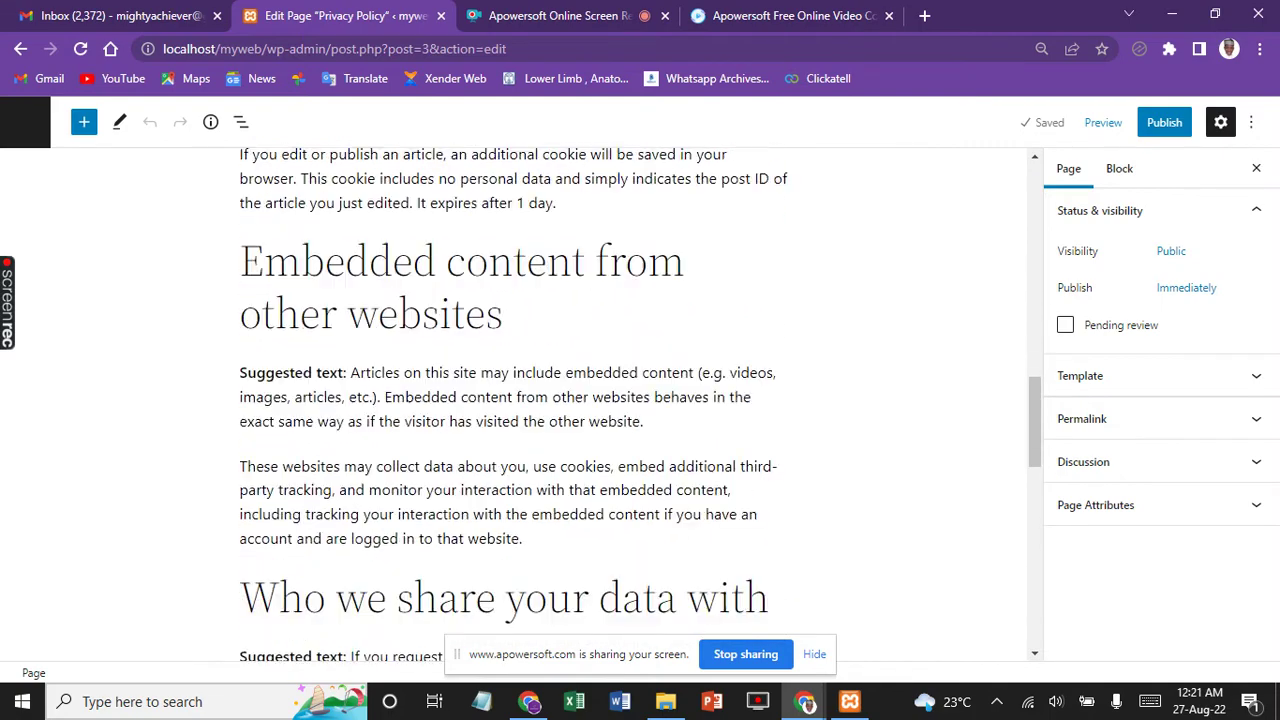
scroll(640, 406, "down", 3)
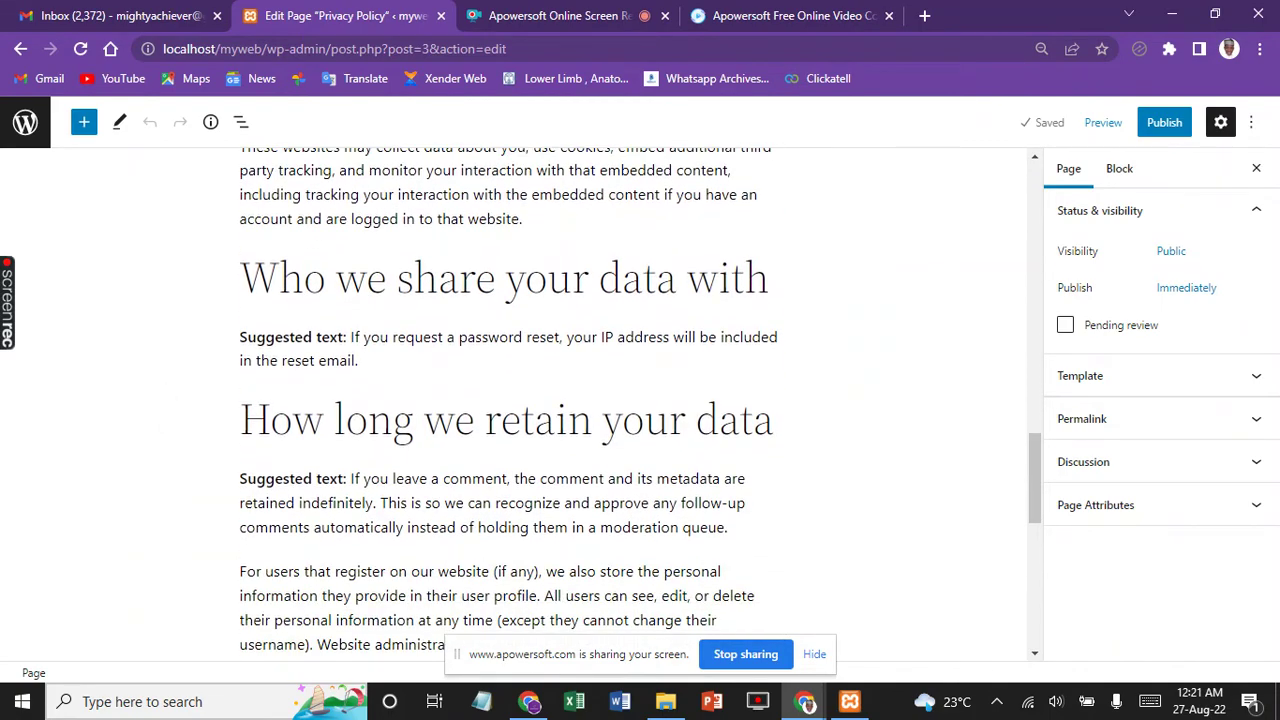
scroll(520, 400, "down", 4)
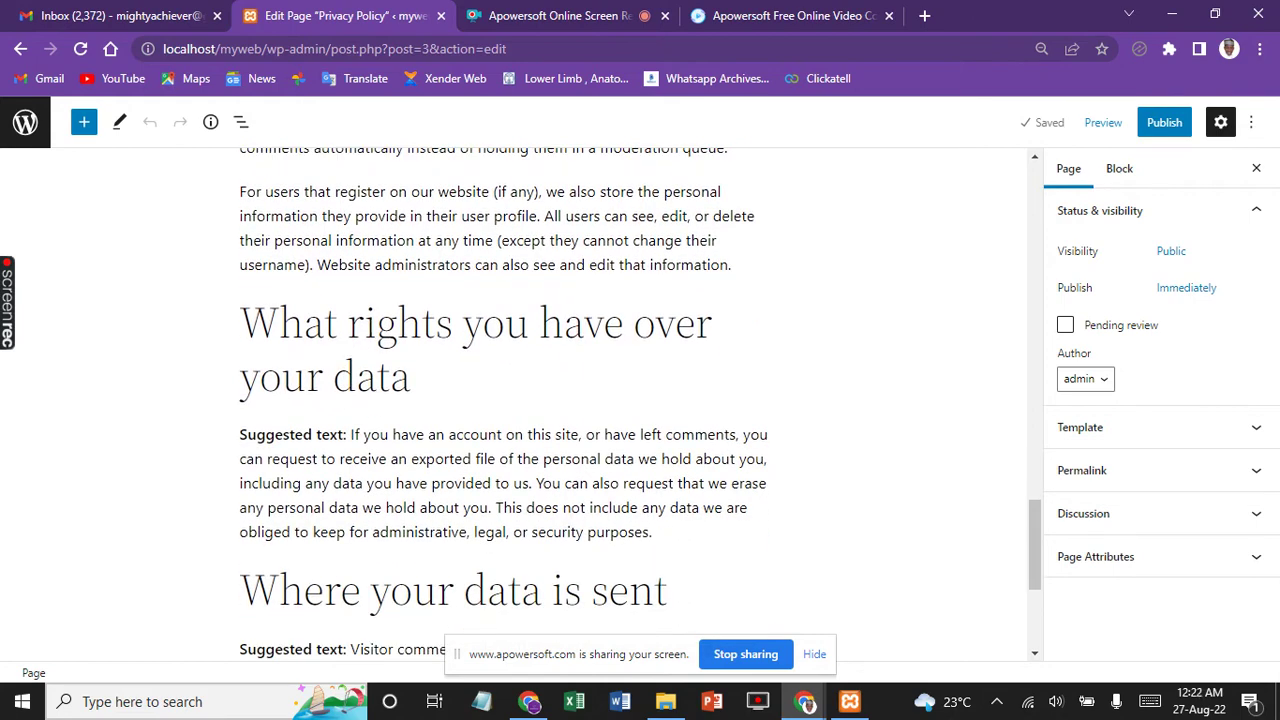
scroll(520, 400, "down", 1)
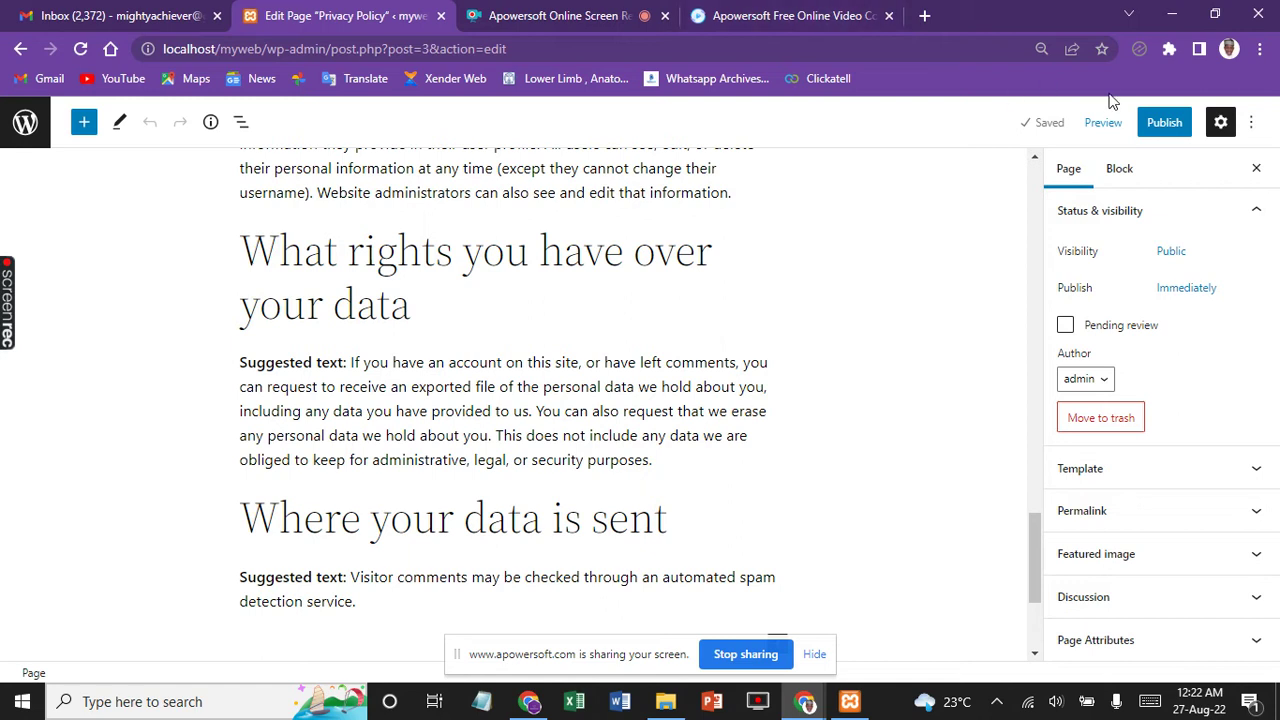
scroll(988, 208, "down", 3)
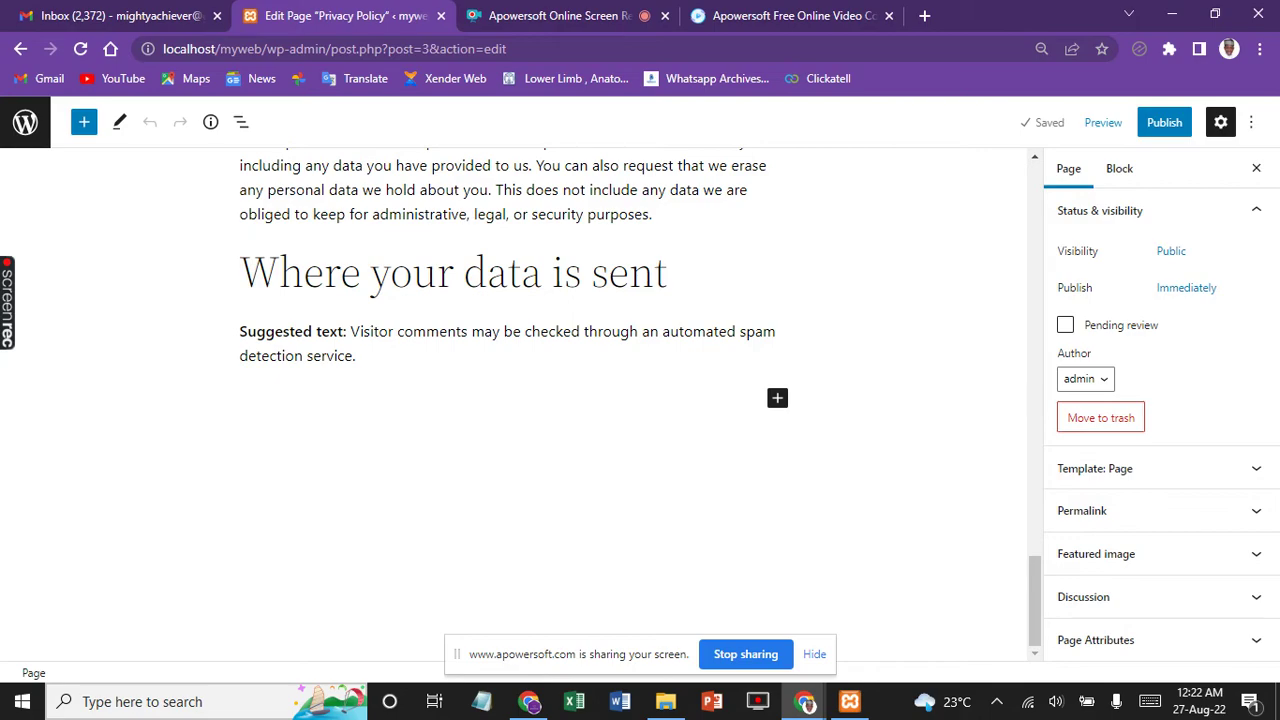
scroll(637, 400, "up", 20)
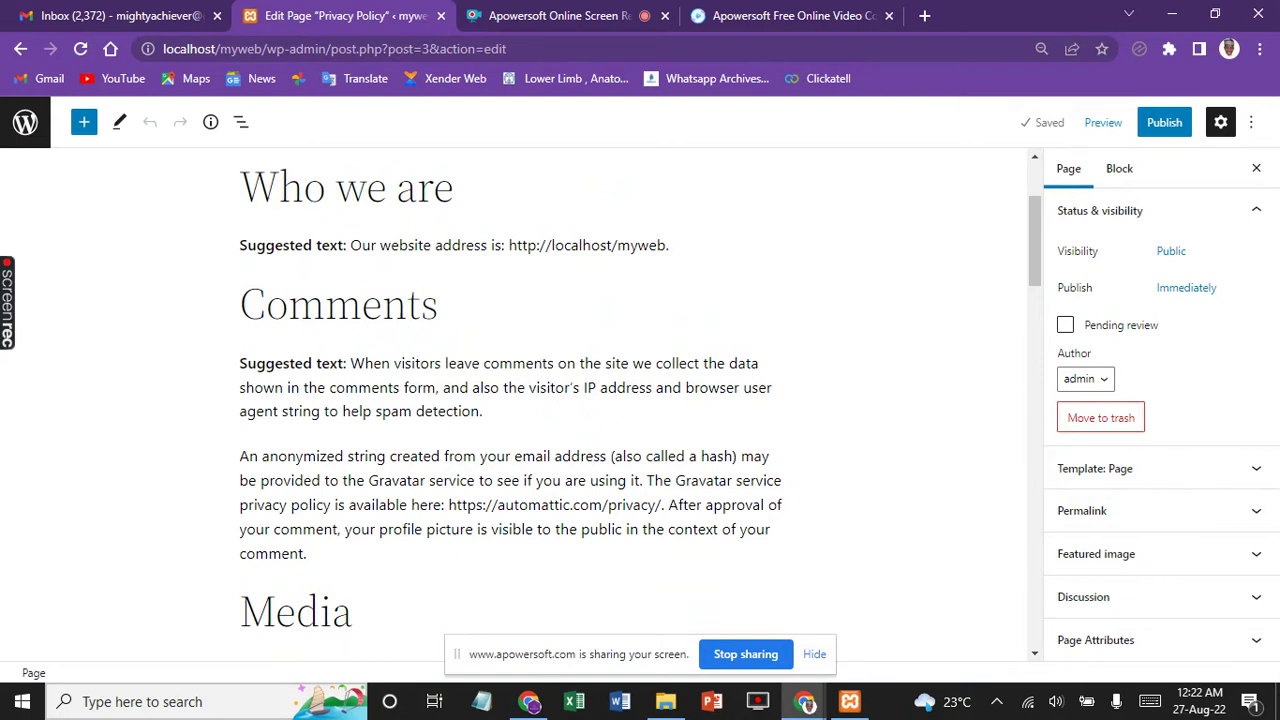
Leave the page editor for the Pages list, and open the Comments screen to review the site's comments
left_click(26, 121)
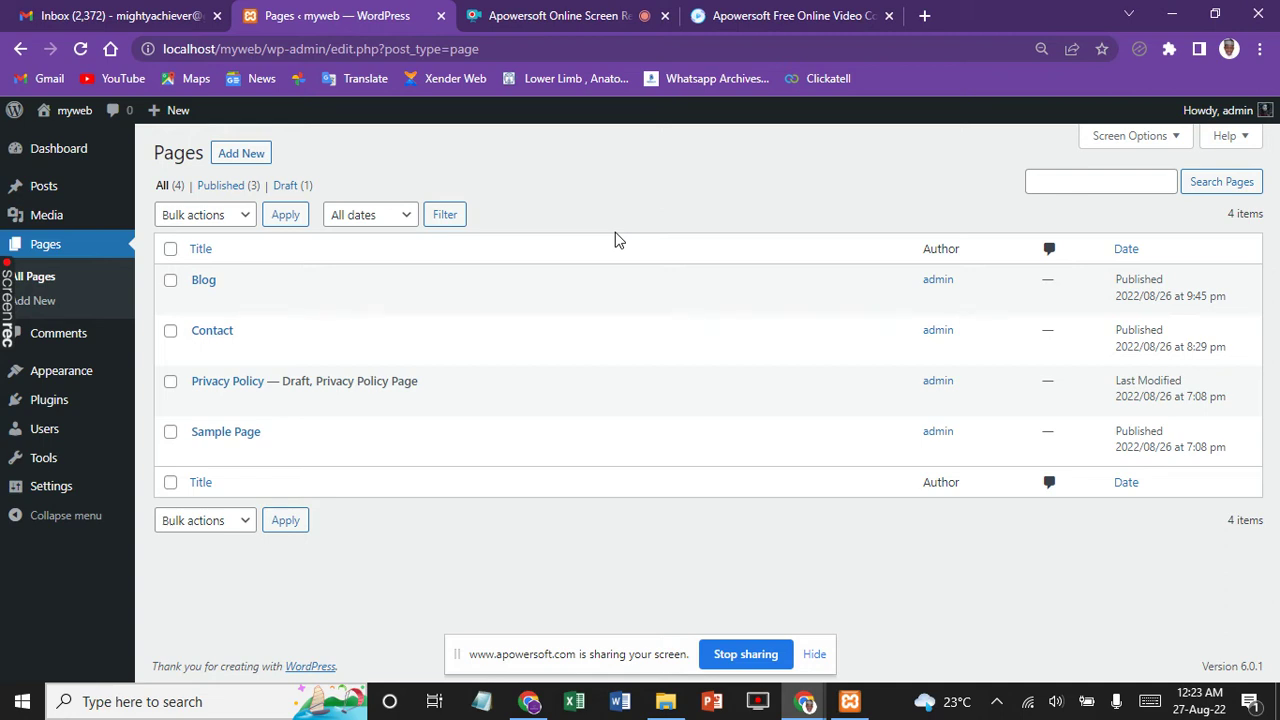
left_click(78, 343)
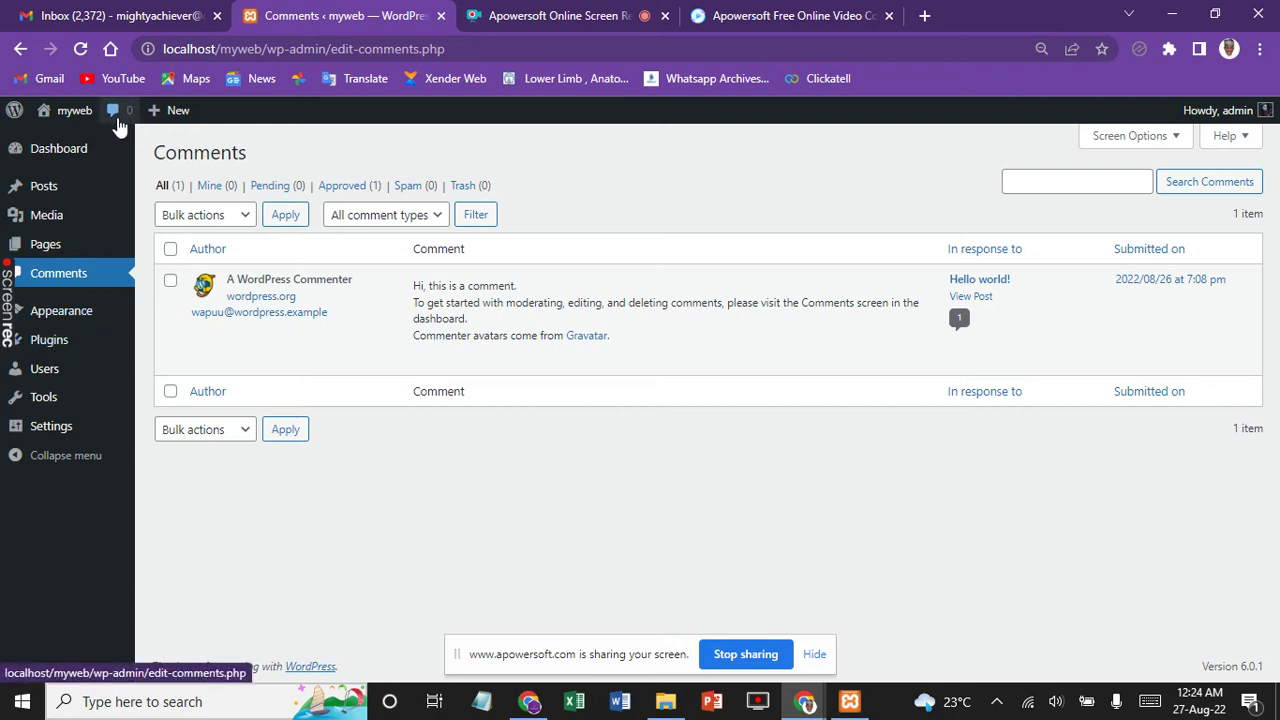
mouse_move(101, 117)
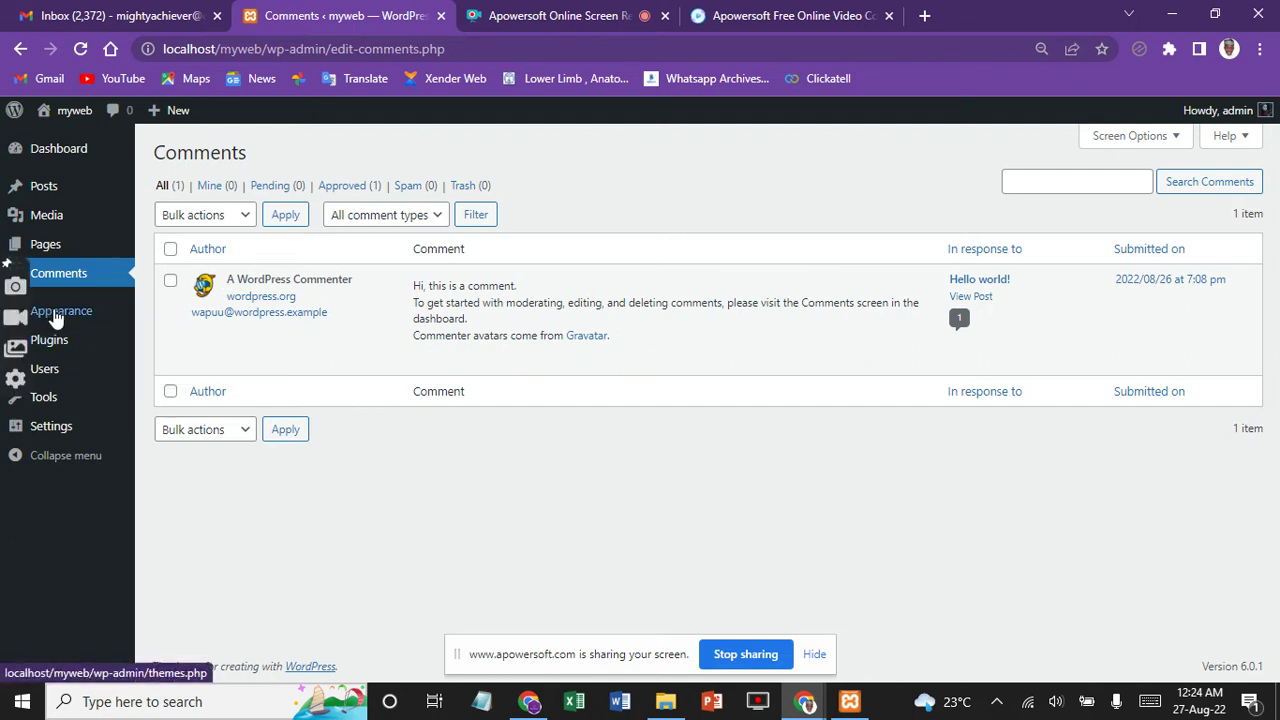
mouse_move(56, 318)
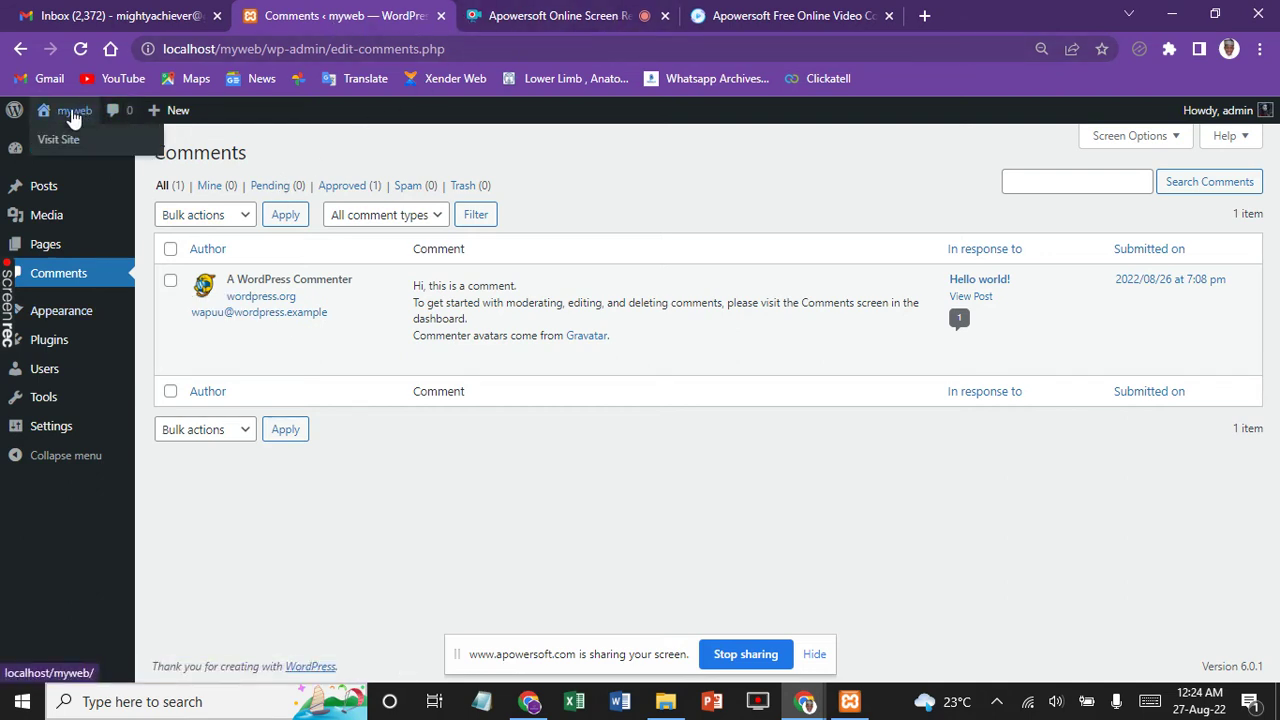
Open the live myweb site in a new browser tab and switch to that tab
right_click(68, 145)
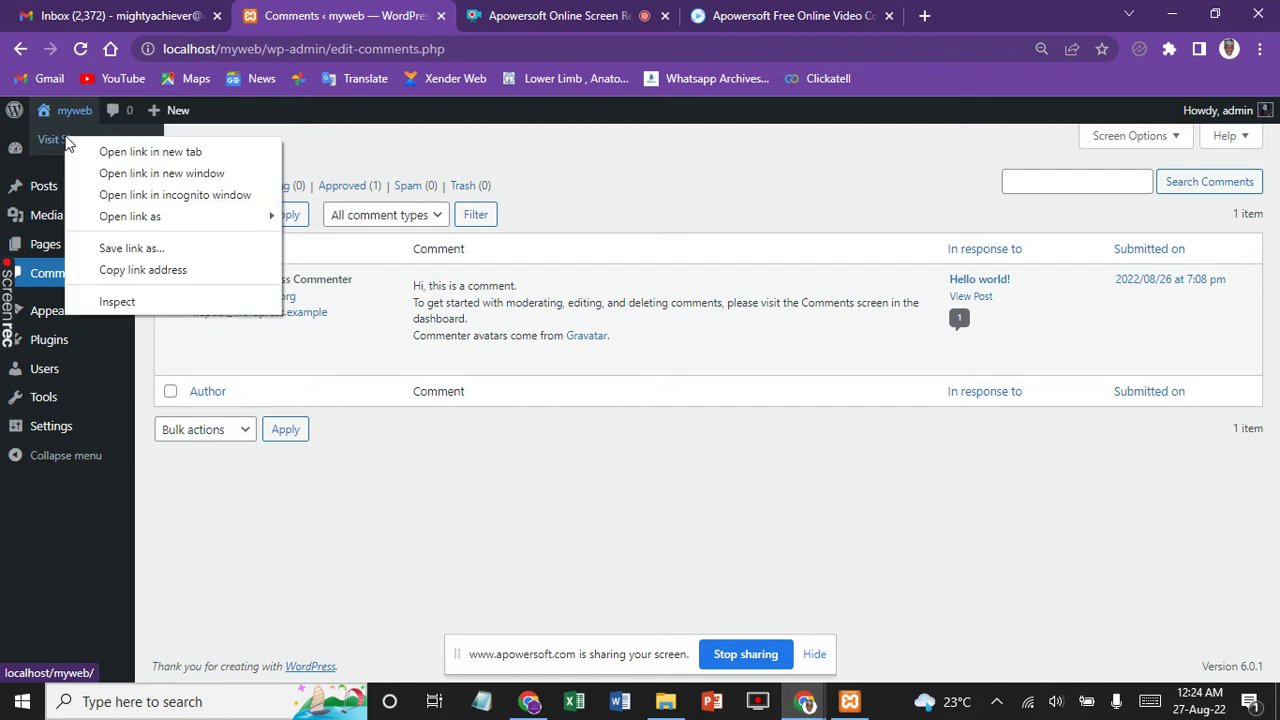
left_click(155, 151)
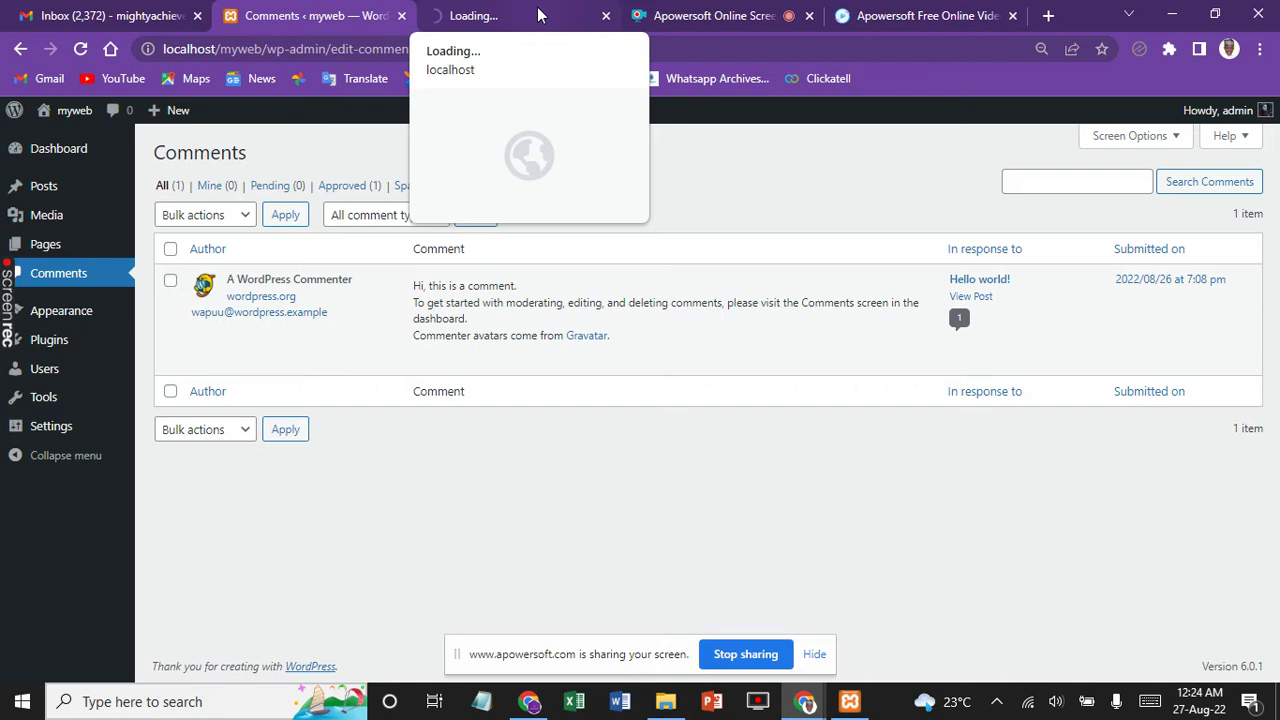
left_click(538, 14)
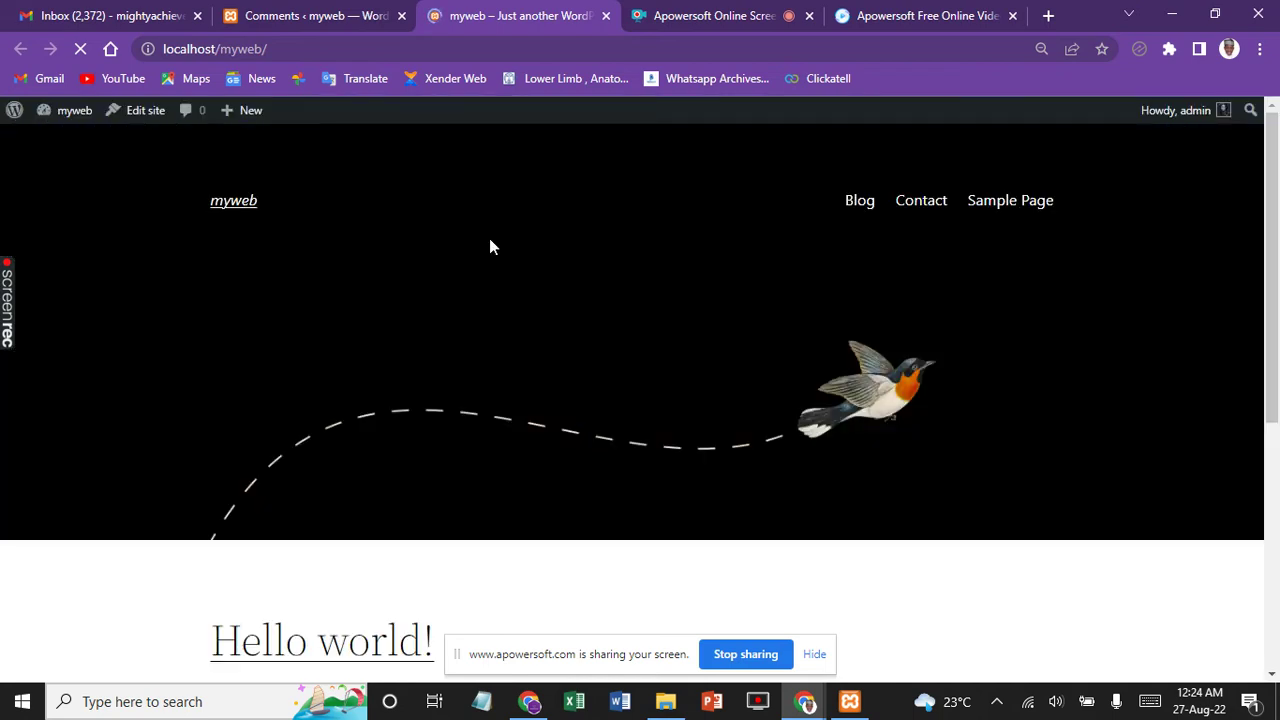
Examine the myweb front page, including its header, navigation and Hello world! post, and return to the Comments admin tab
scroll(489, 239, "down", 1)
scroll(489, 239, "down", 4)
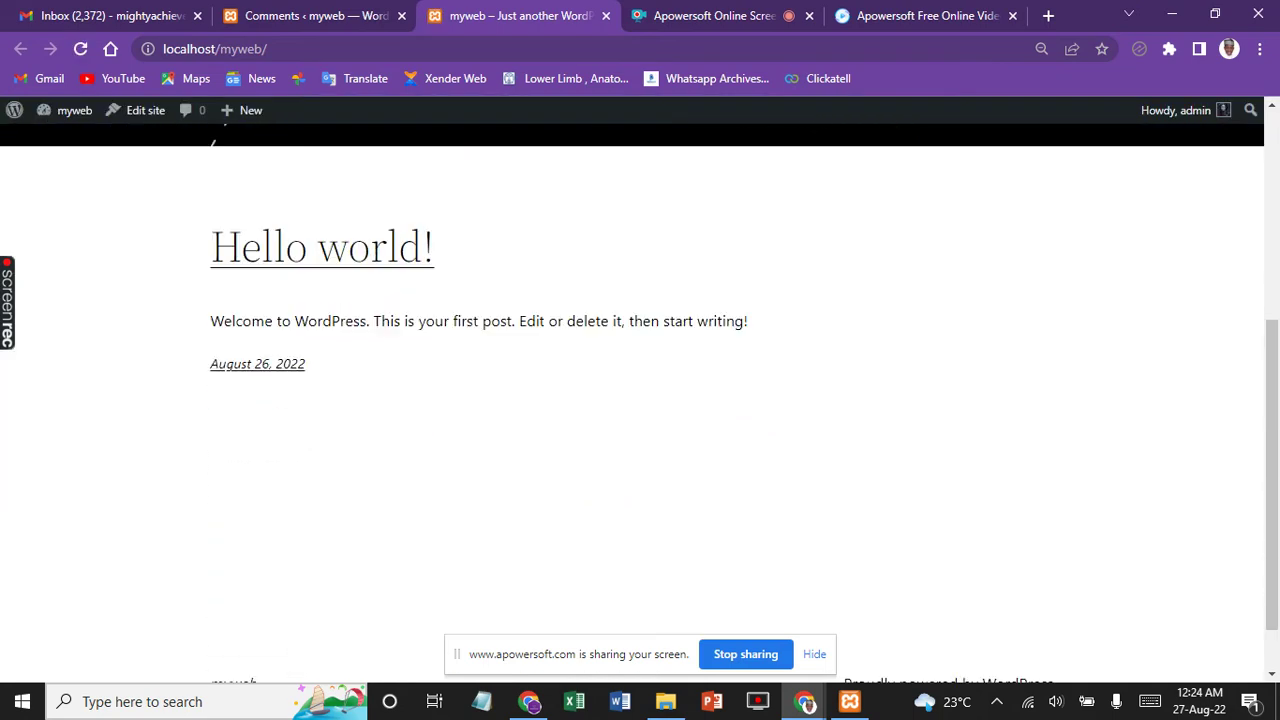
scroll(489, 239, "up", 5)
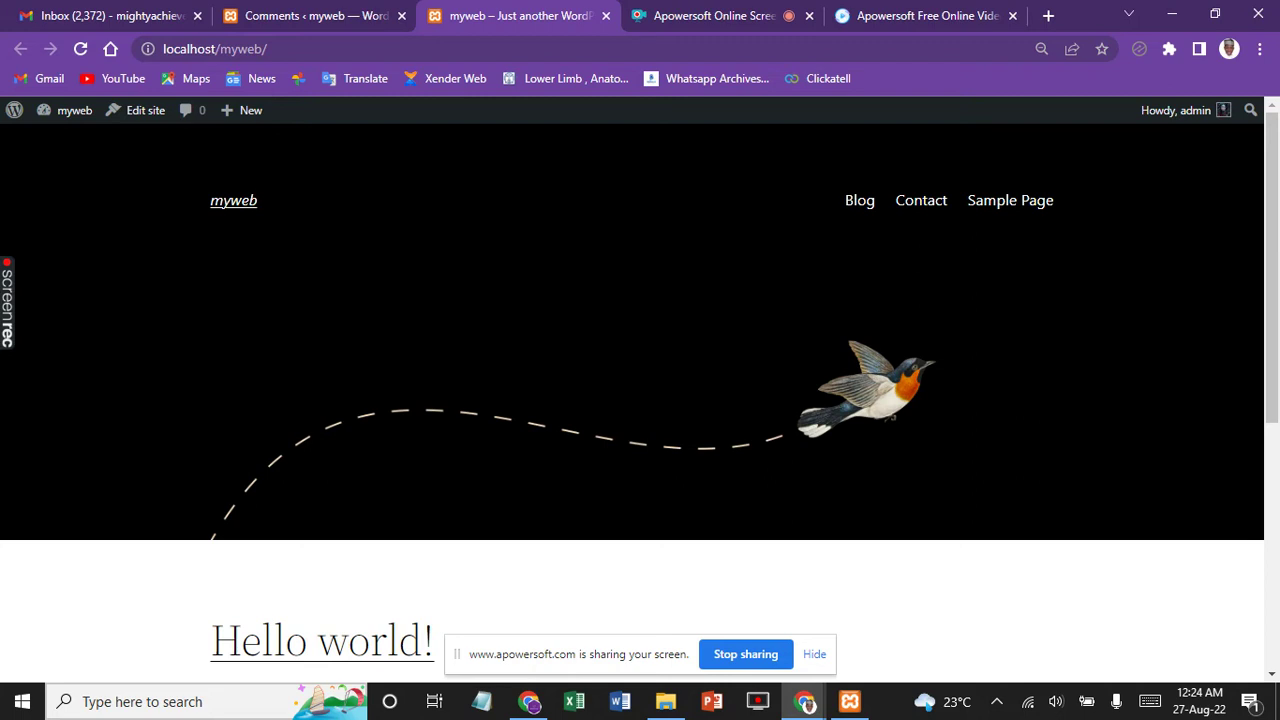
scroll(157, 433, "down", 3)
scroll(157, 433, "up", 2)
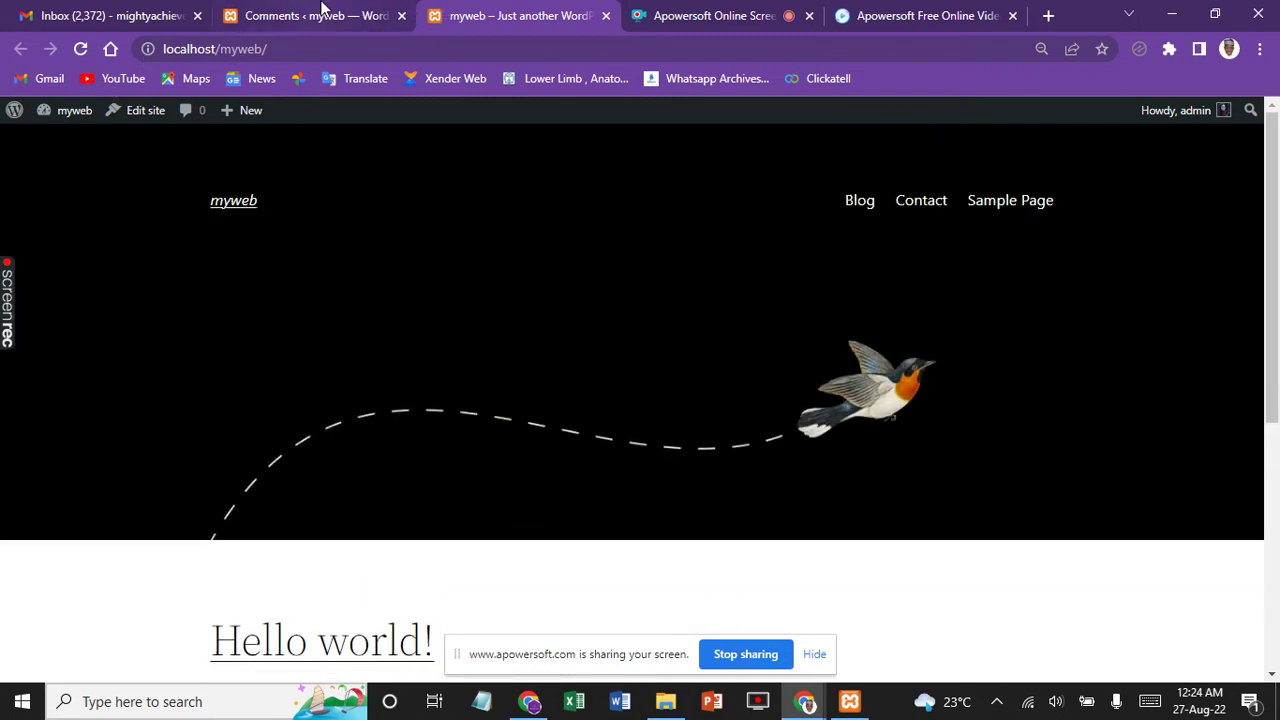
left_click(322, 15)
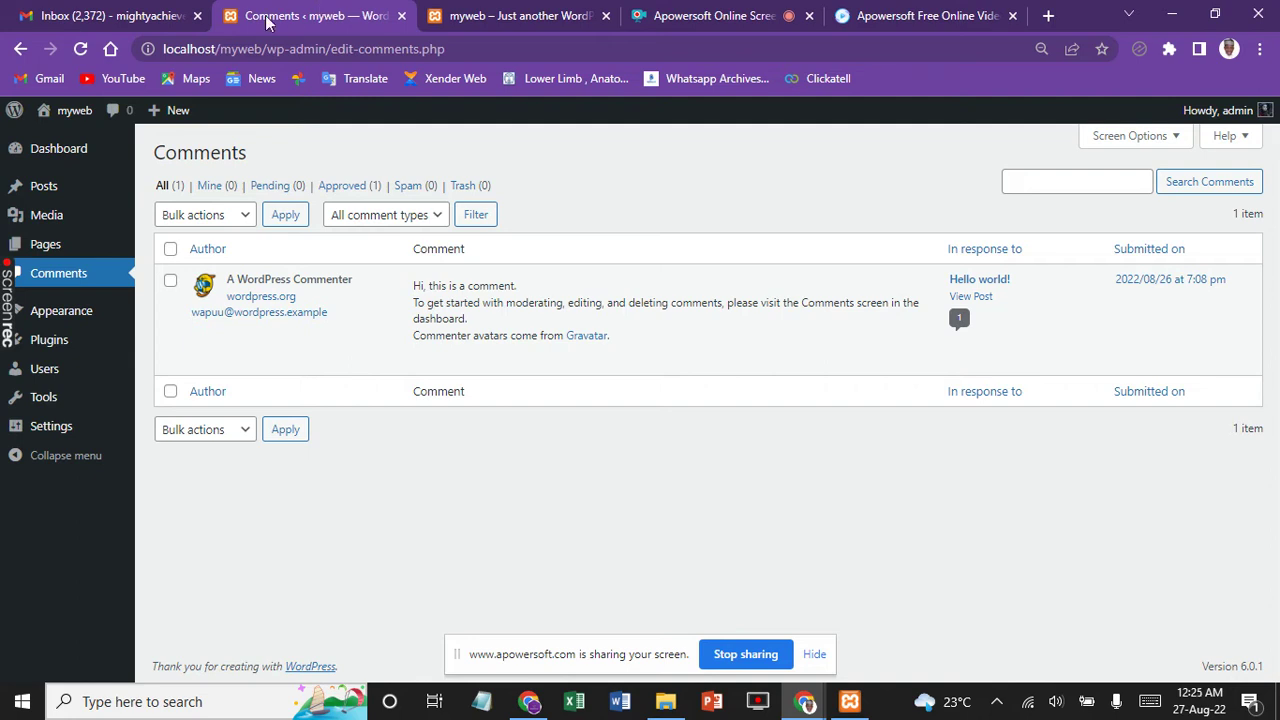
Open the Installed Plugins list to review the plugins available on the site
mouse_move(34, 311)
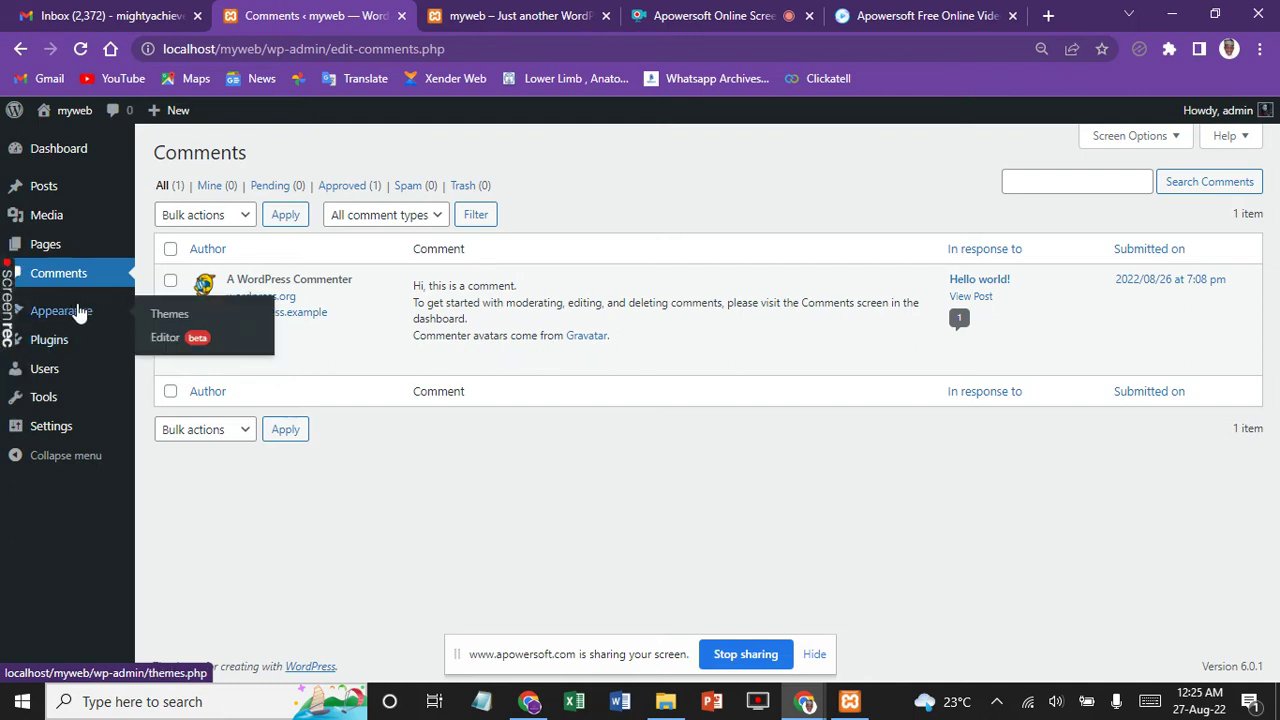
mouse_move(55, 340)
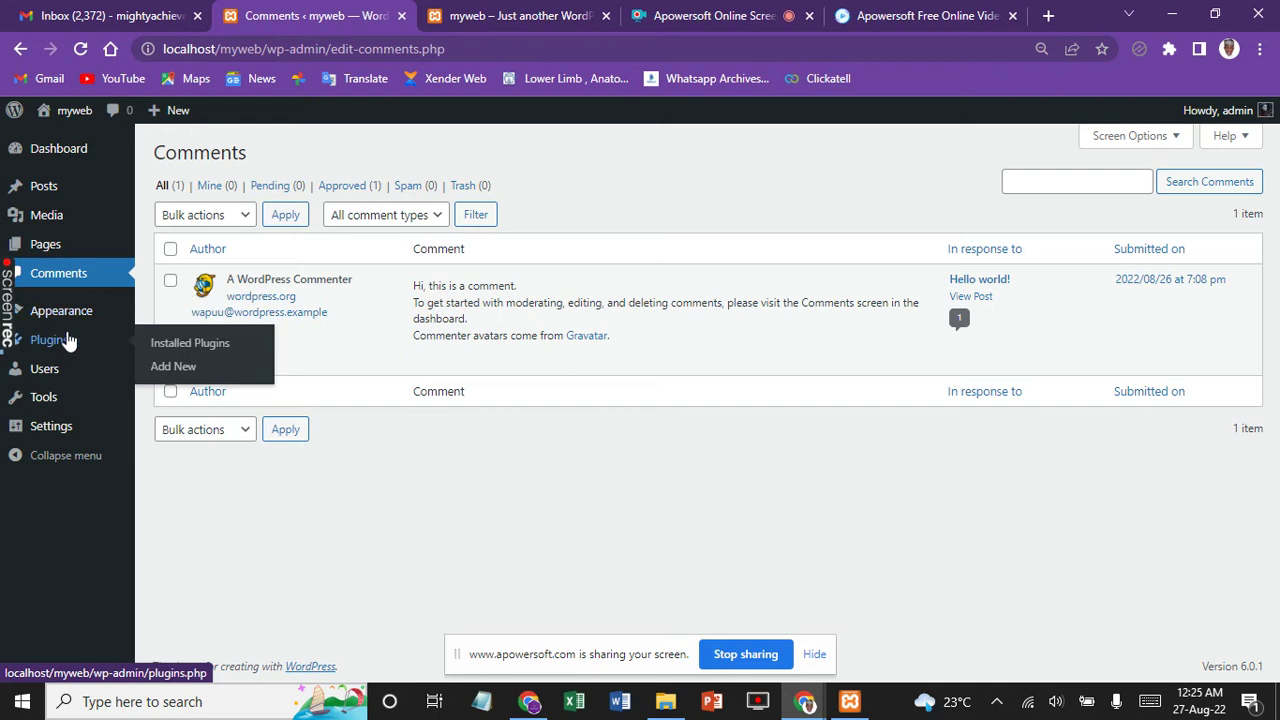
left_click(68, 341)
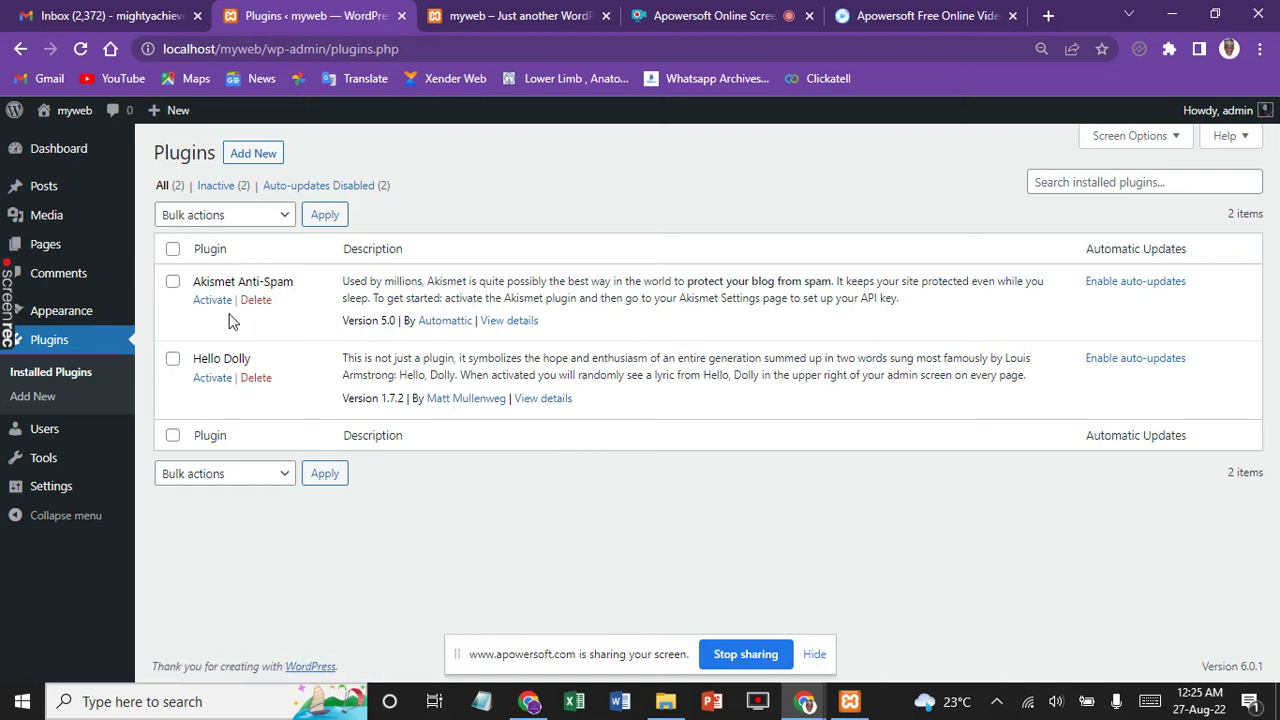
Open the Add Plugins screen and browse the featured plugins and popular tags
left_click(240, 155)
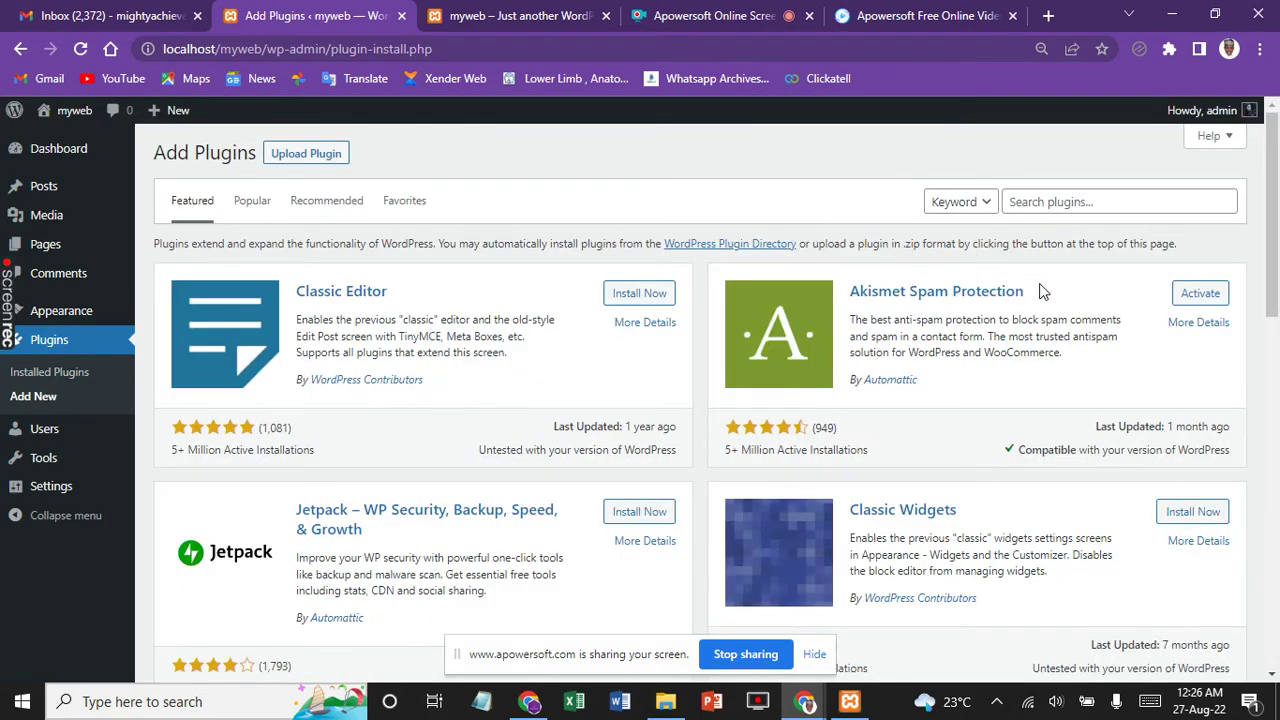
scroll(1040, 290, "down", 8)
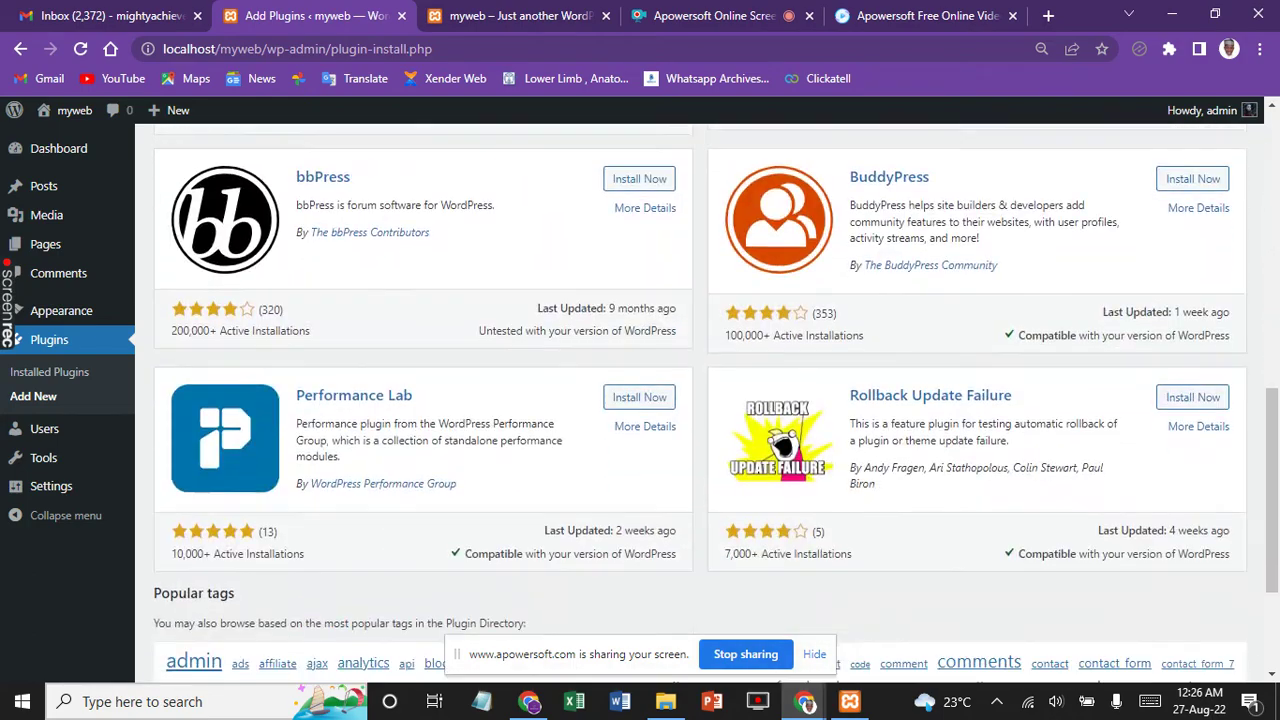
scroll(700, 400, "down", 2)
scroll(700, 400, "up", 10)
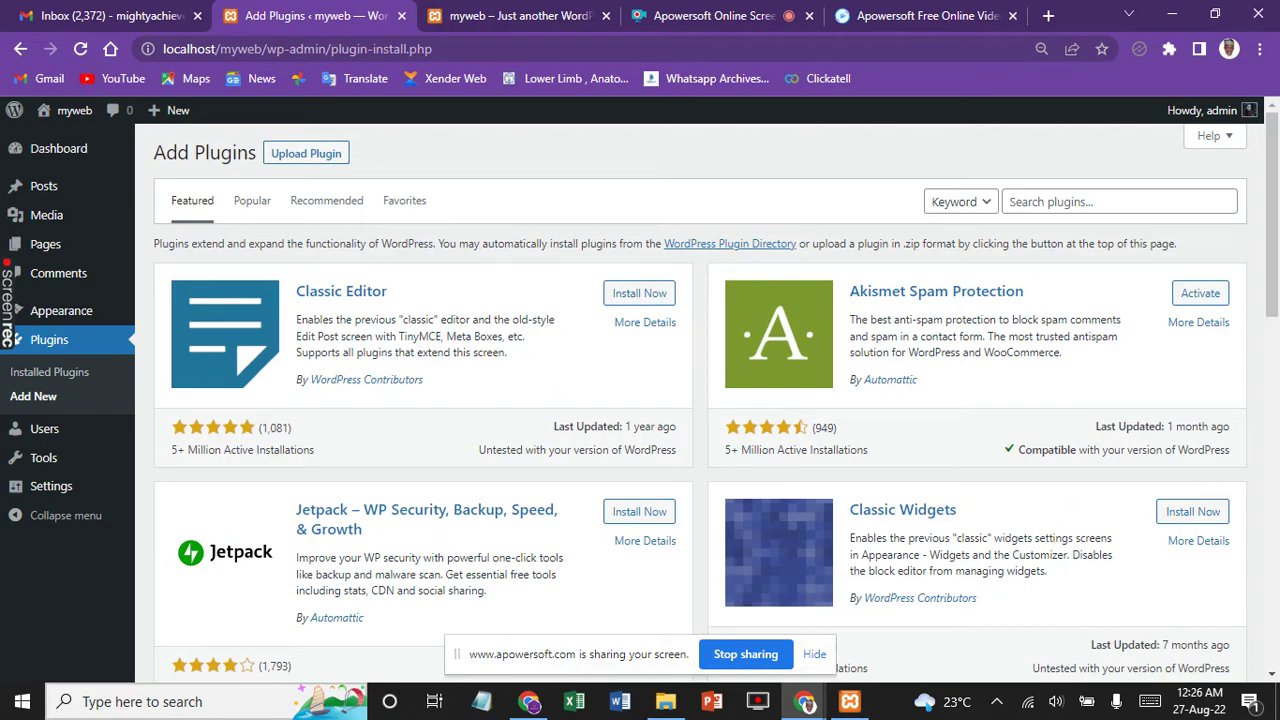
scroll(700, 400, "down", 10)
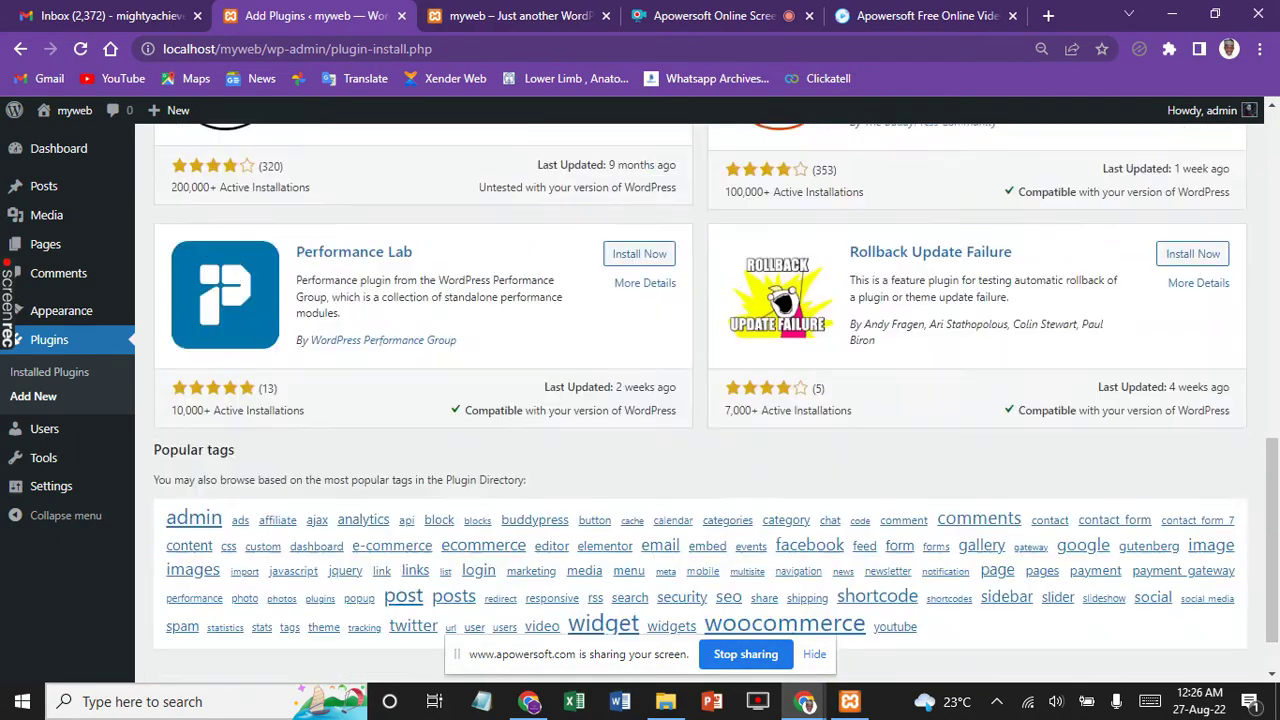
scroll(700, 400, "up", 10)
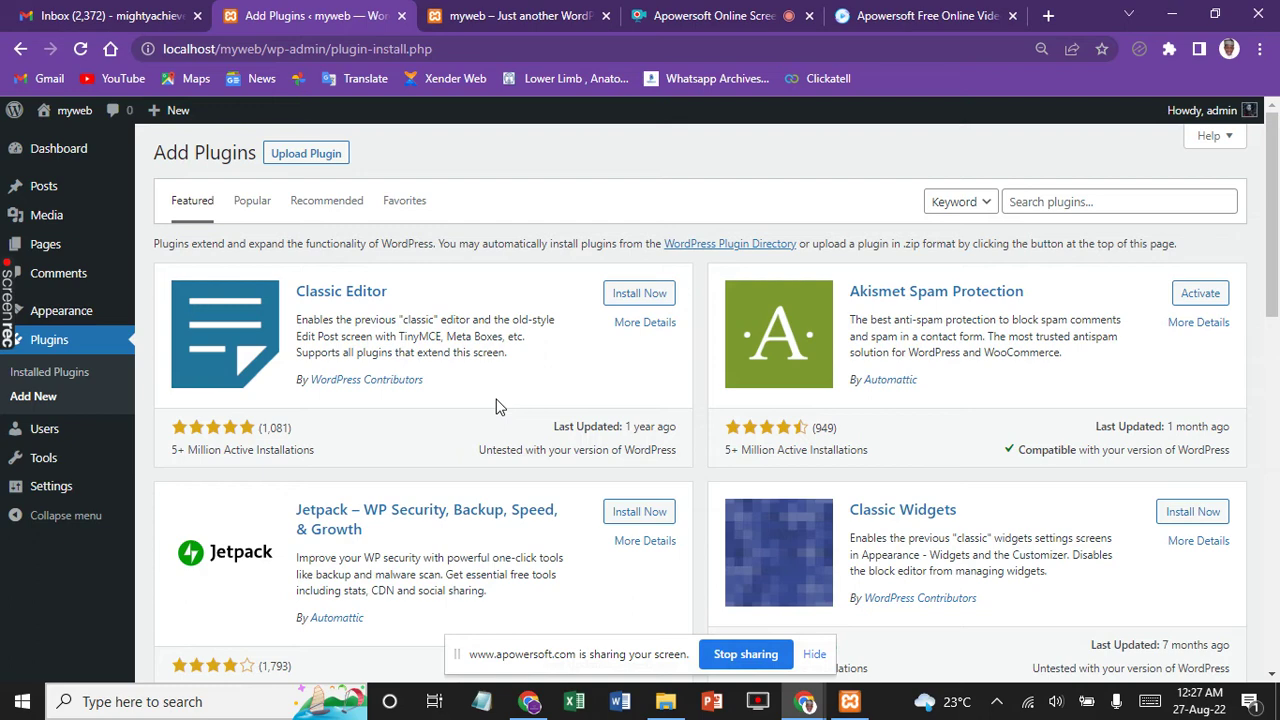
Search the plugin directory for "jetpack" and try to install Jetpack – WP Security, Backup, Speed, & Growth
left_click(1080, 208)
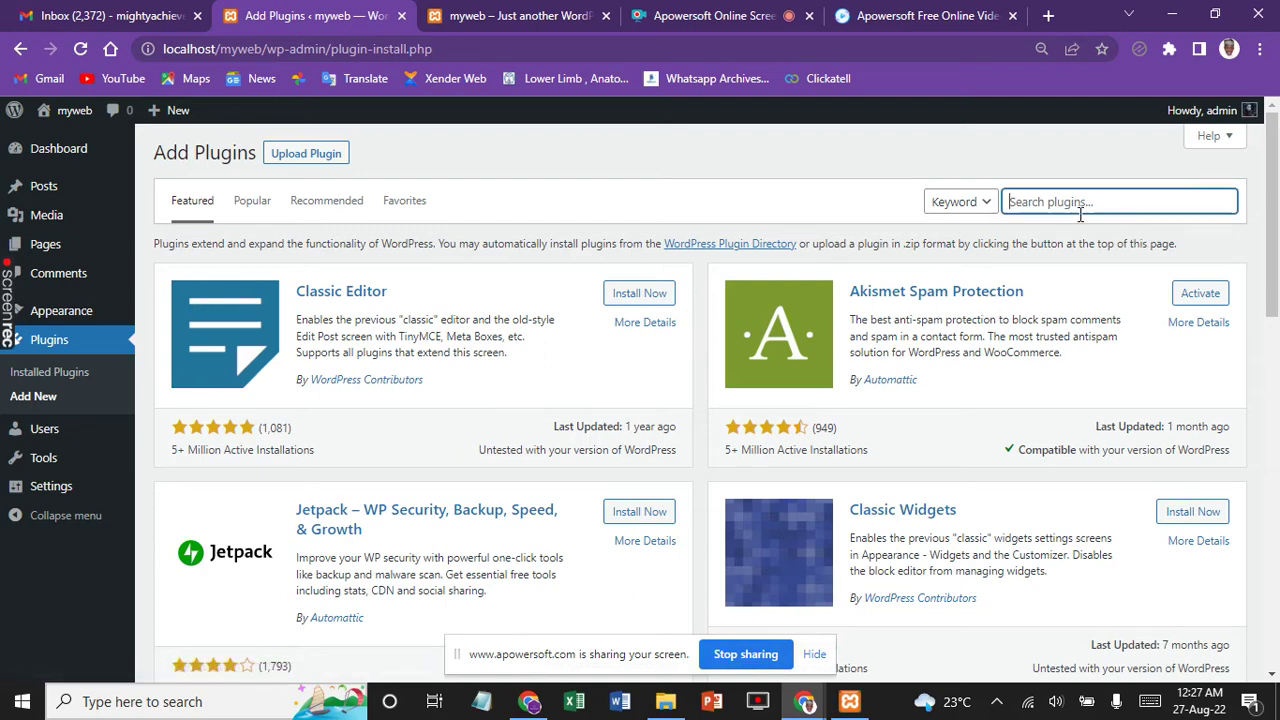
type("jetpa")
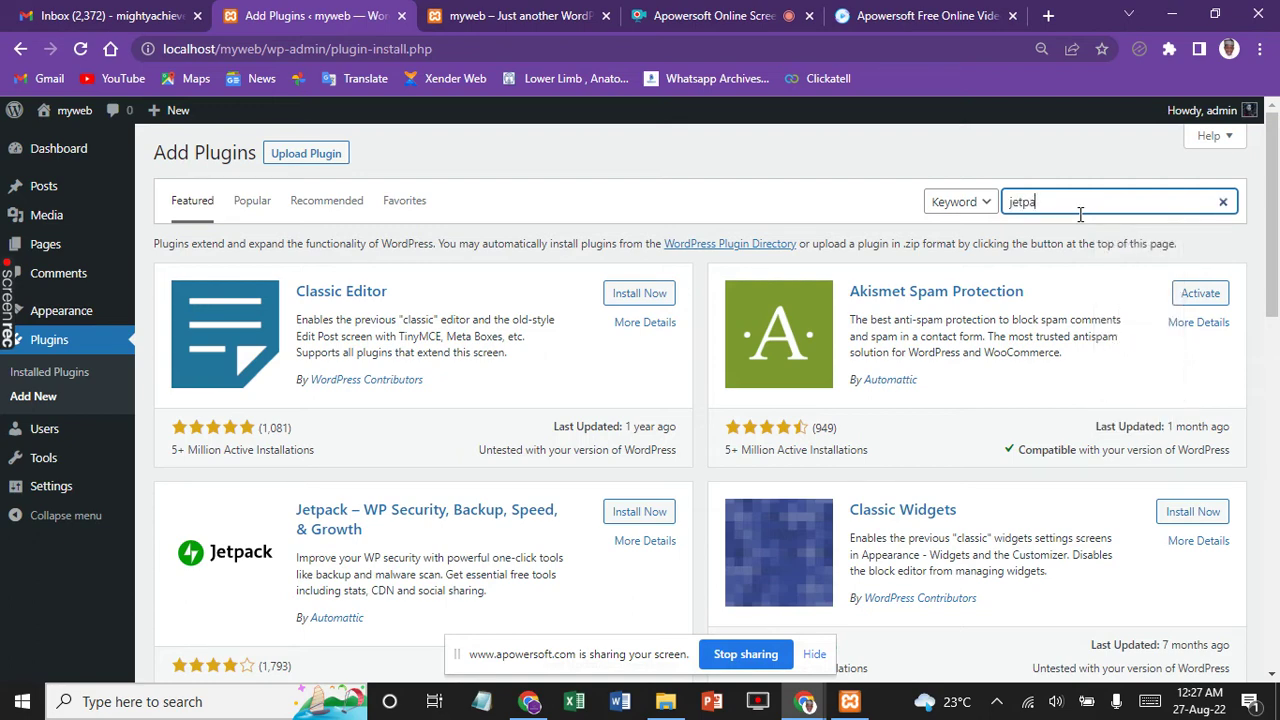
type("ck")
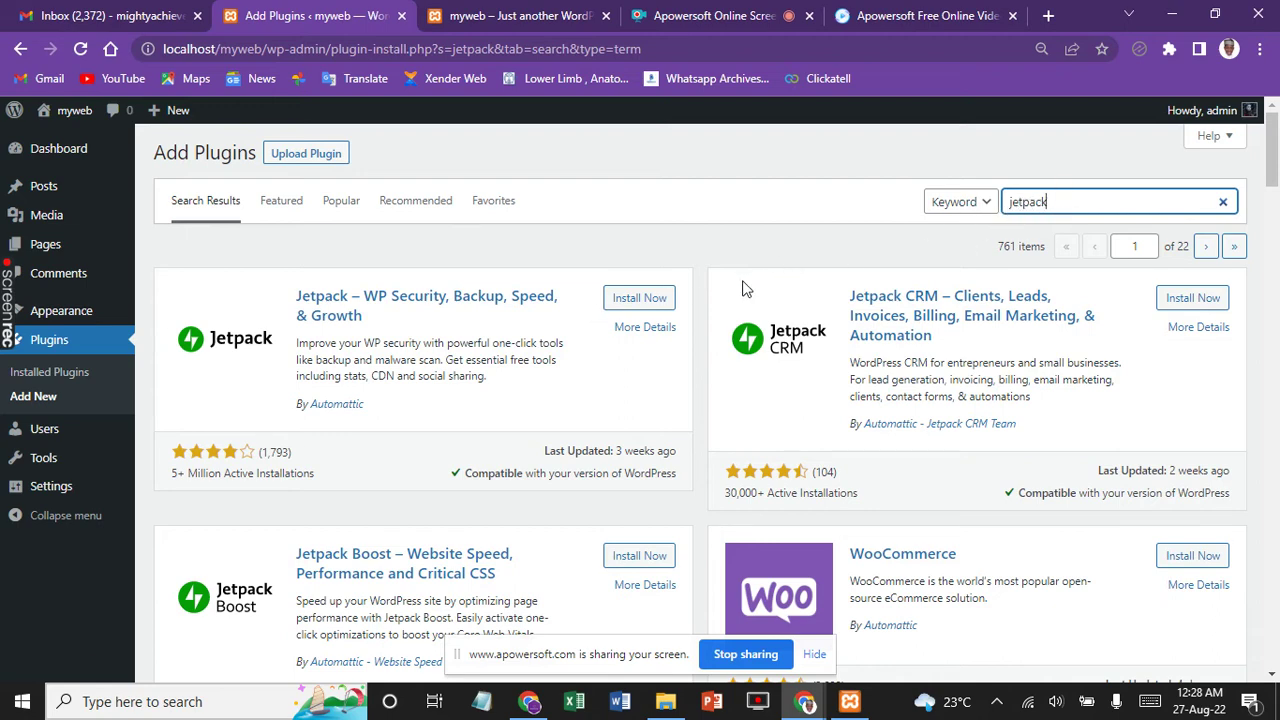
left_click(641, 303)
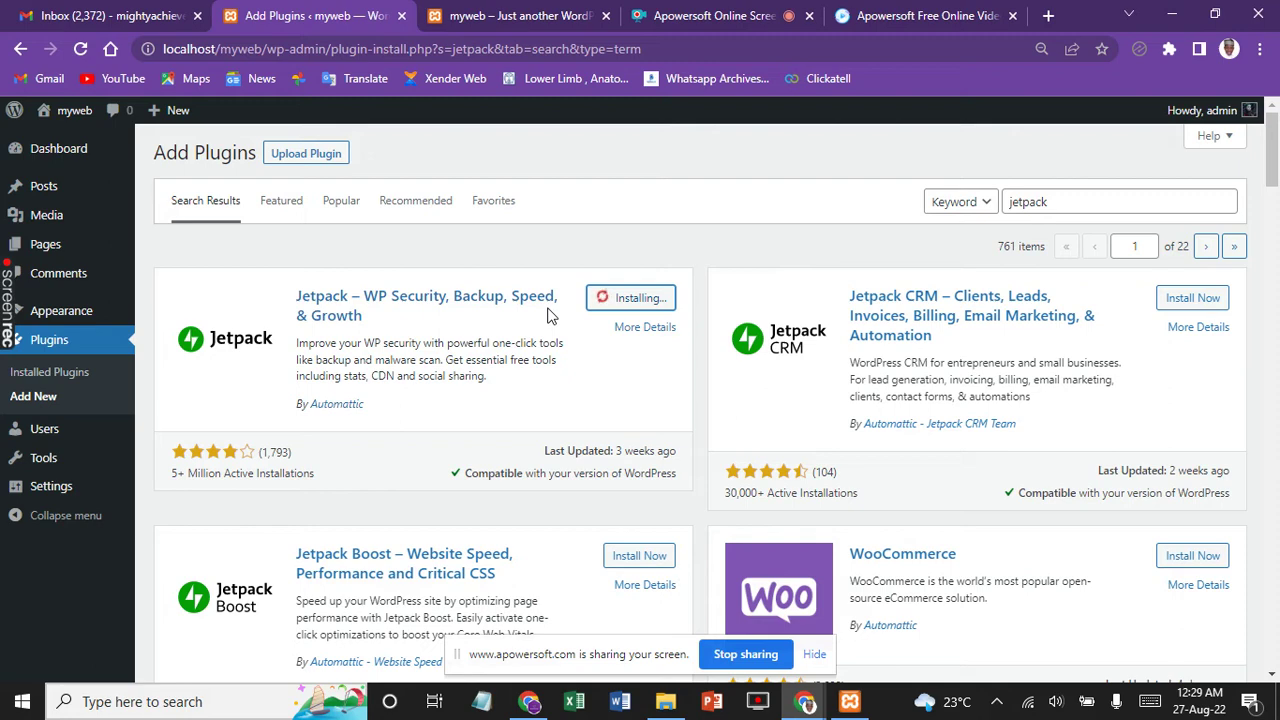
scroll(547, 316, "down", 1)
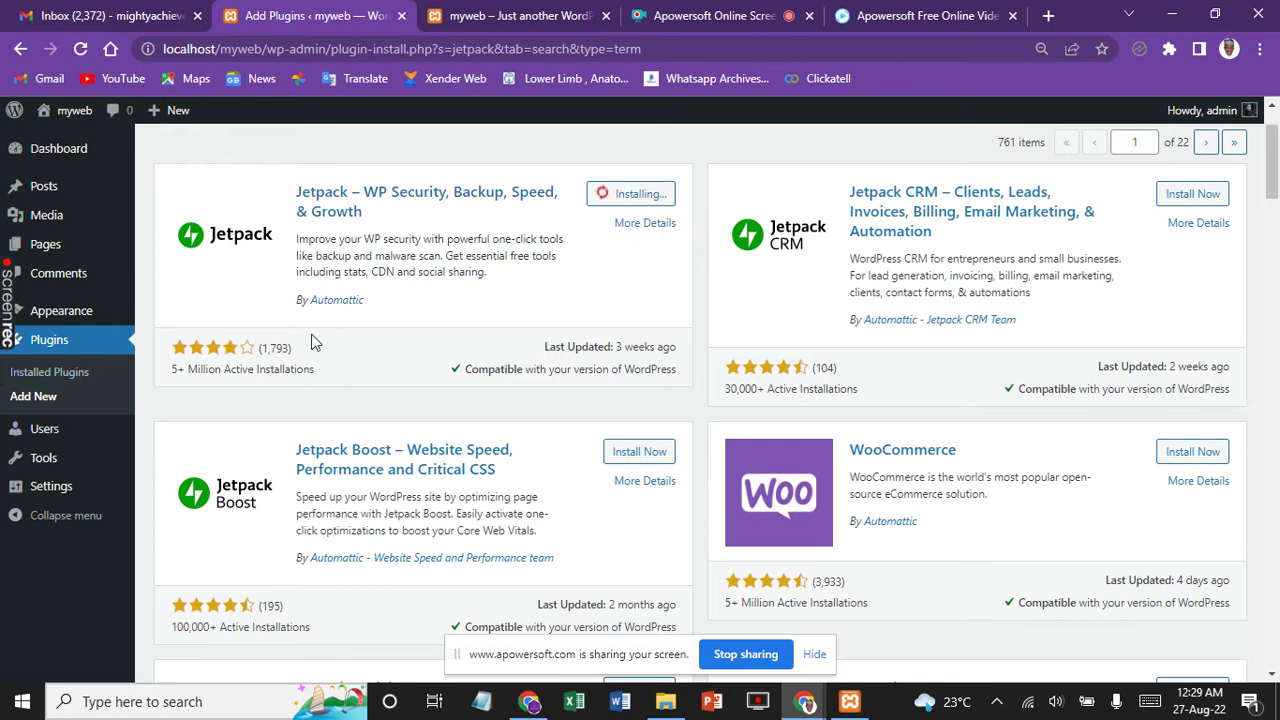
left_click(67, 428)
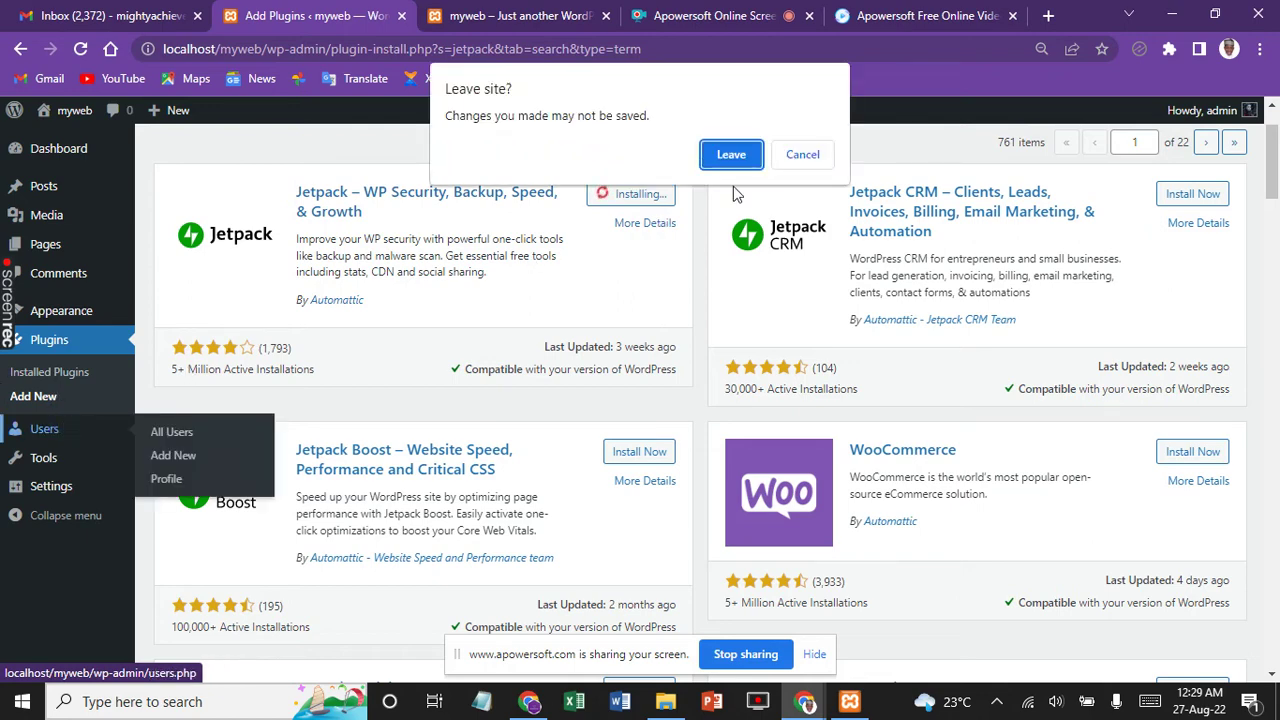
left_click(800, 155)
scroll(680, 290, "up", 1)
scroll(52, 437, "down", 1)
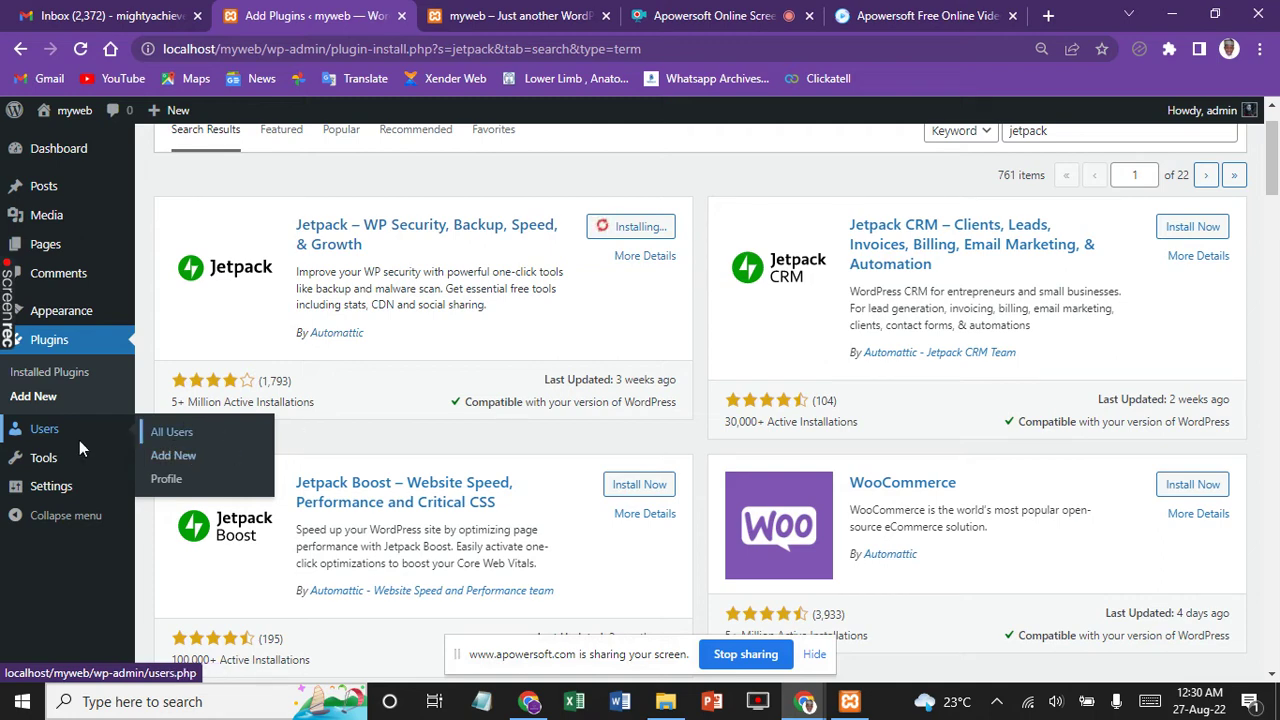
Open the Add New User form and review its fields and the roles that can be assigned
left_click(159, 441)
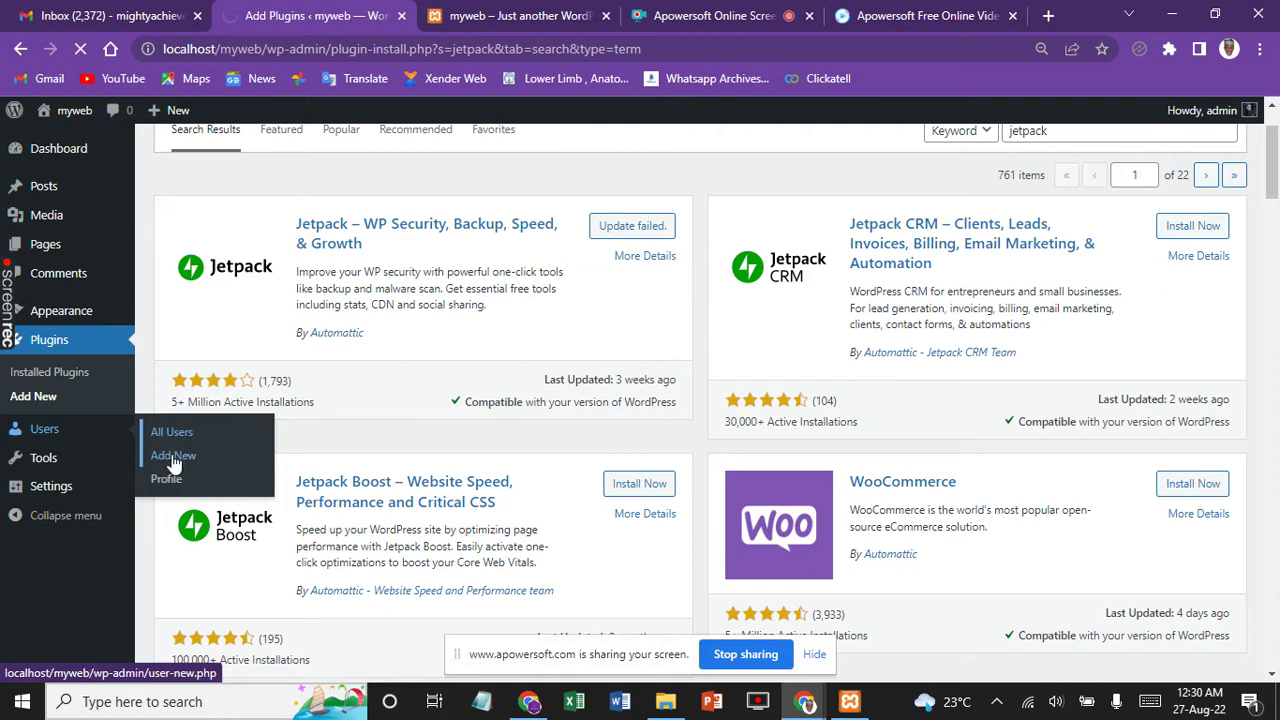
left_click(174, 456)
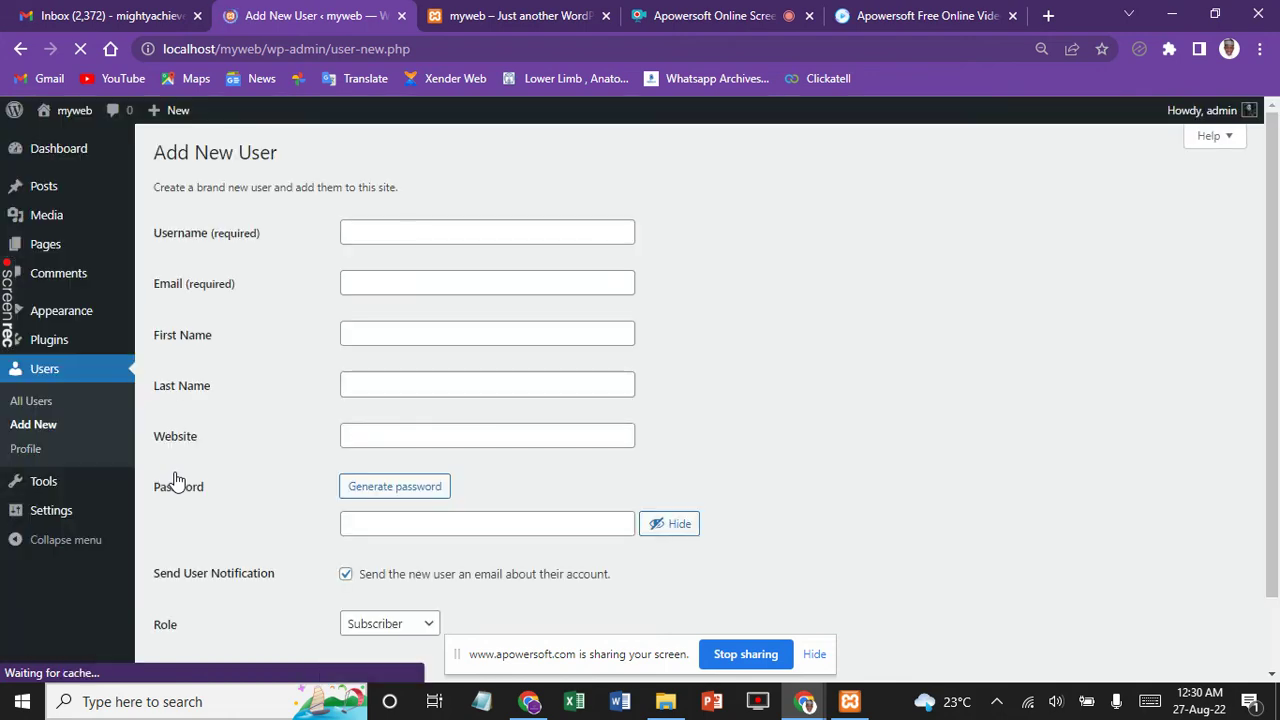
scroll(175, 480, "down", 2)
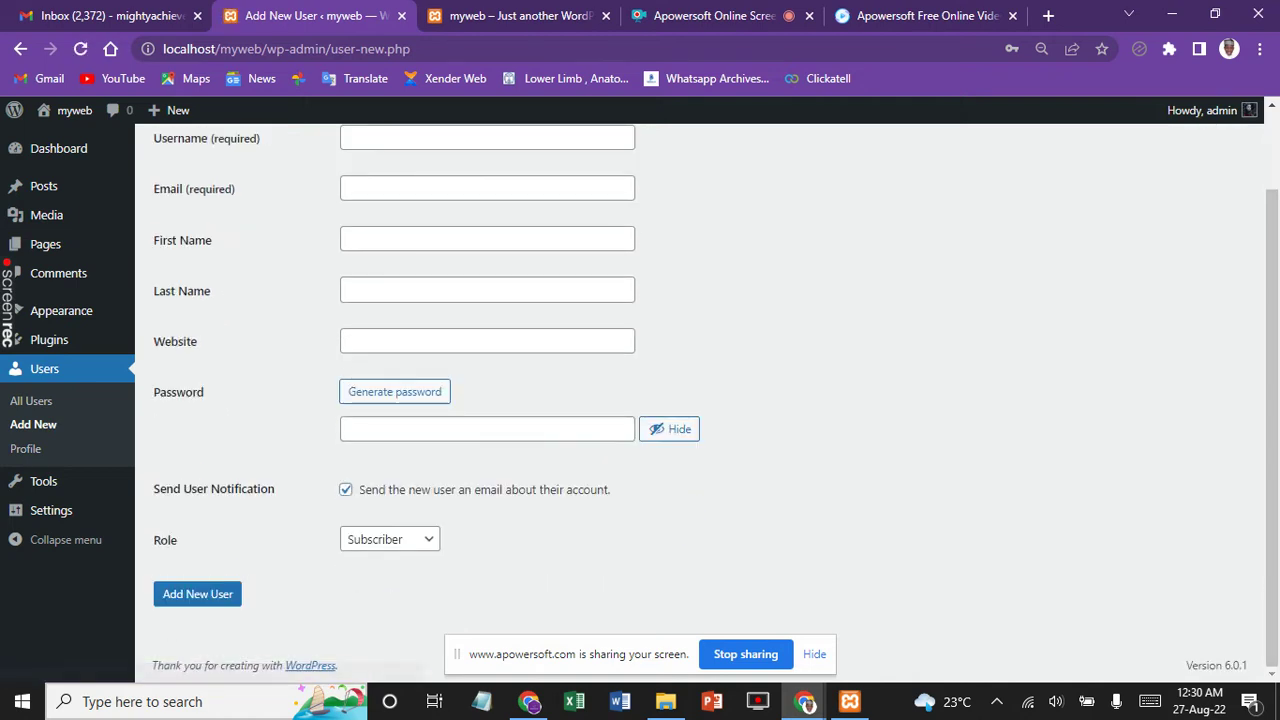
left_click(390, 540)
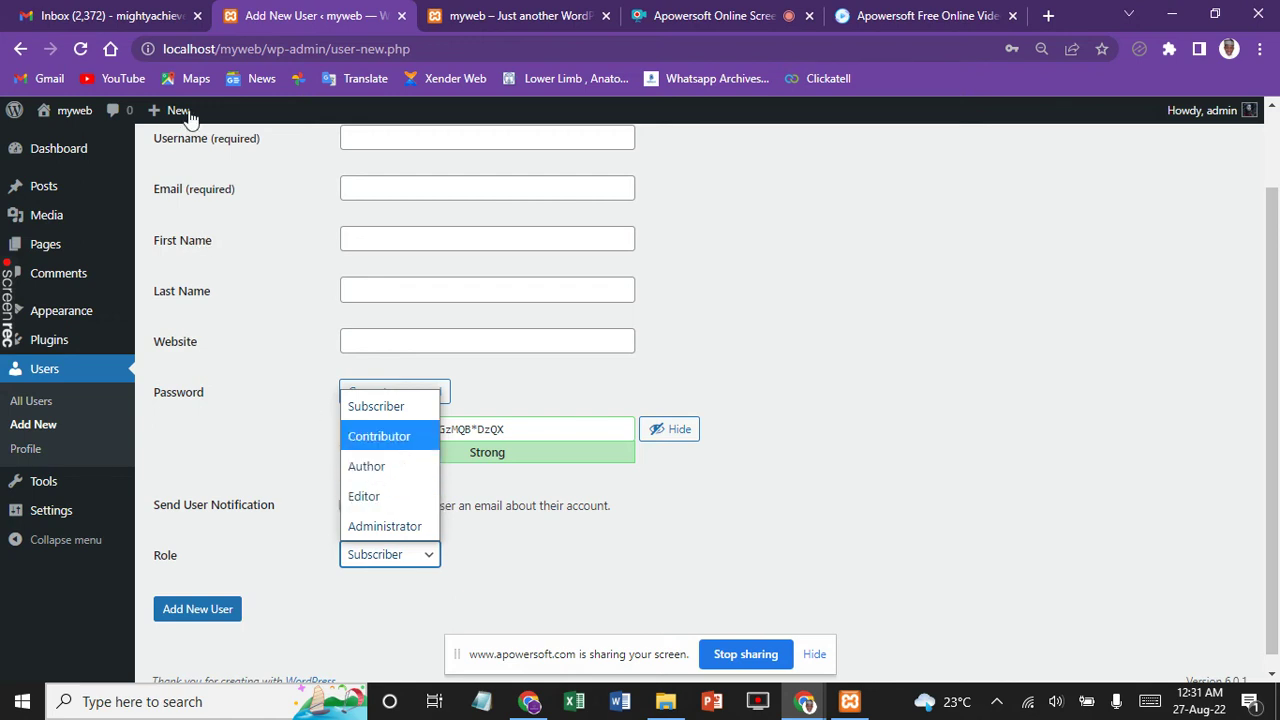
mouse_move(168, 116)
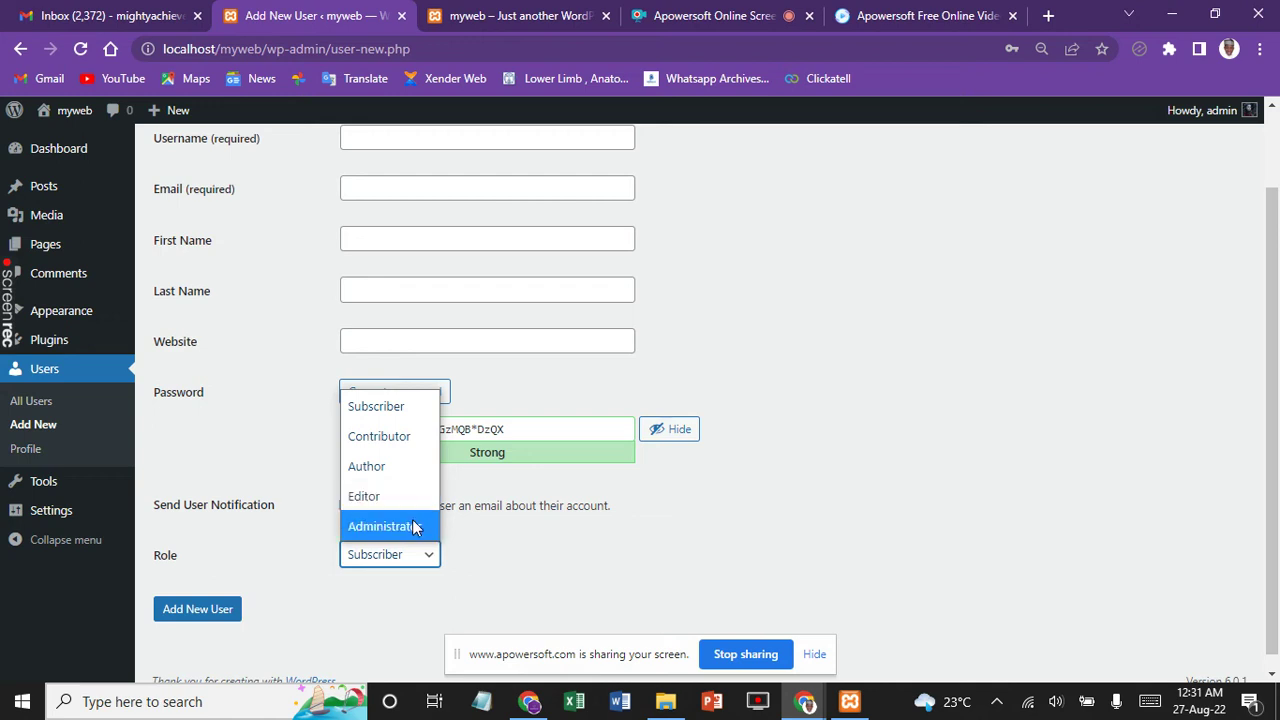
scroll(416, 528, "down", 1)
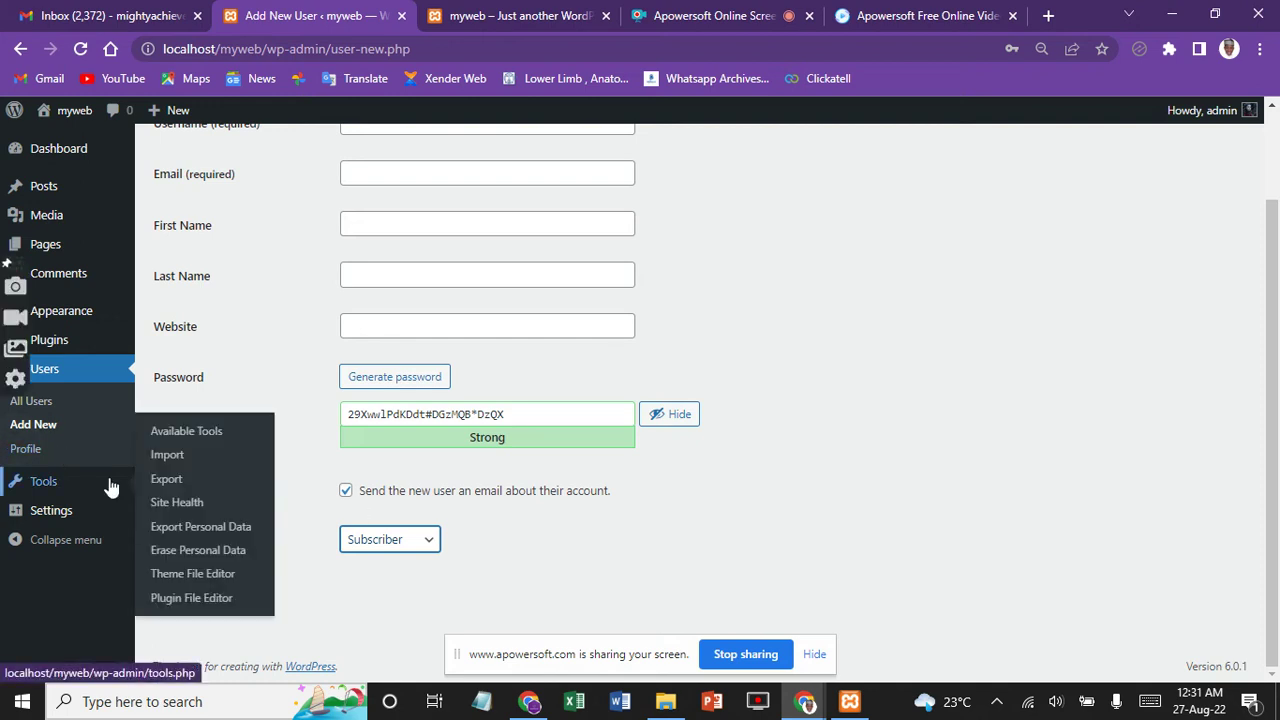
View the current user's Profile page and open the Available Tools screen
left_click(37, 451)
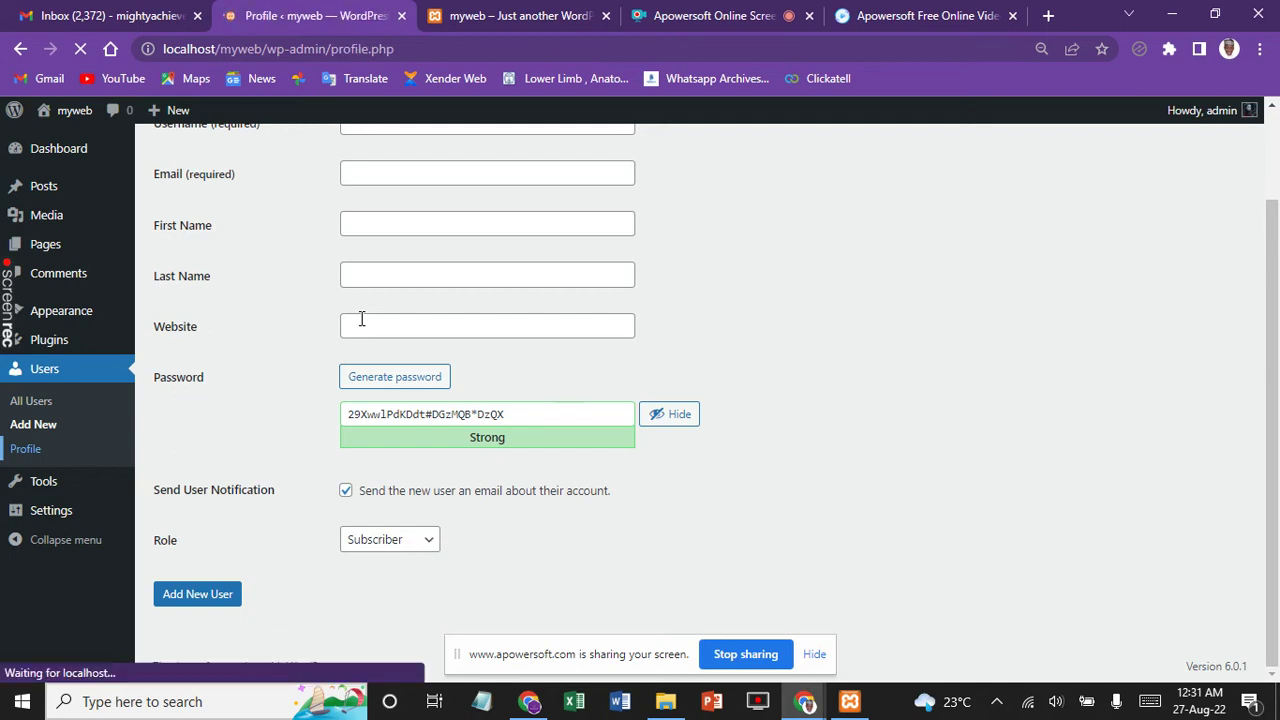
scroll(361, 318, "down", 4)
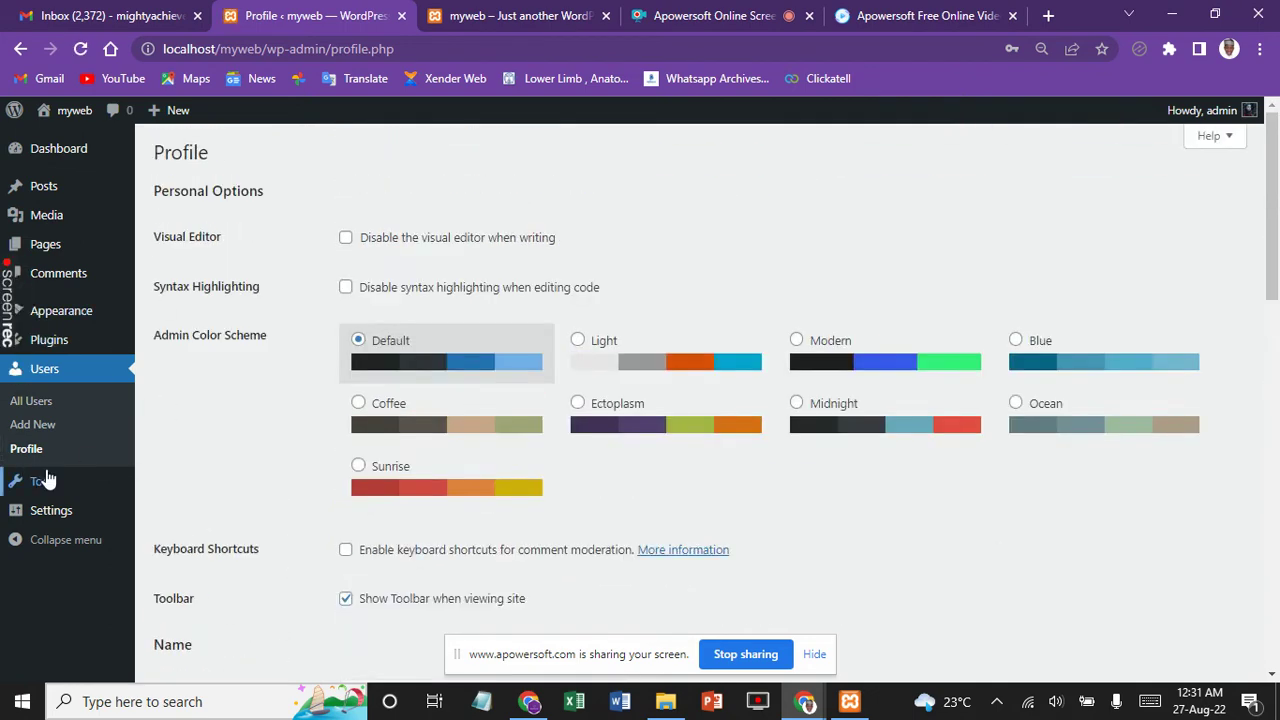
mouse_move(46, 480)
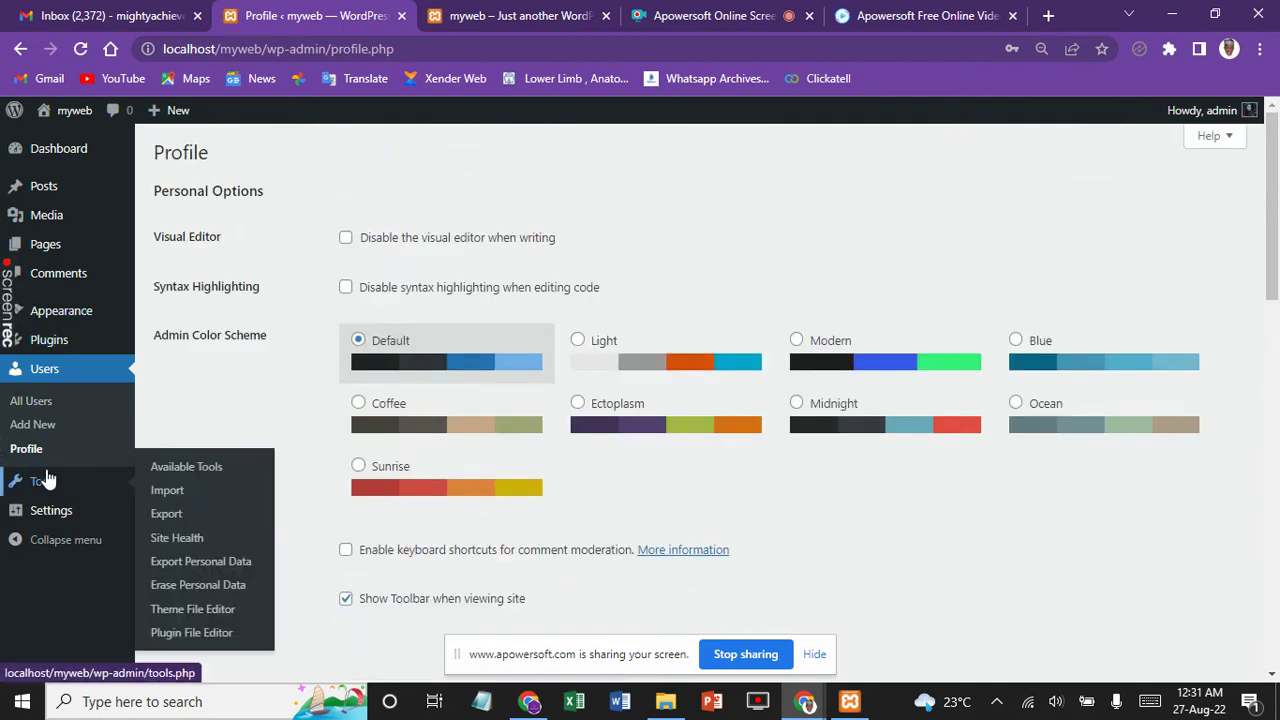
left_click(180, 466)
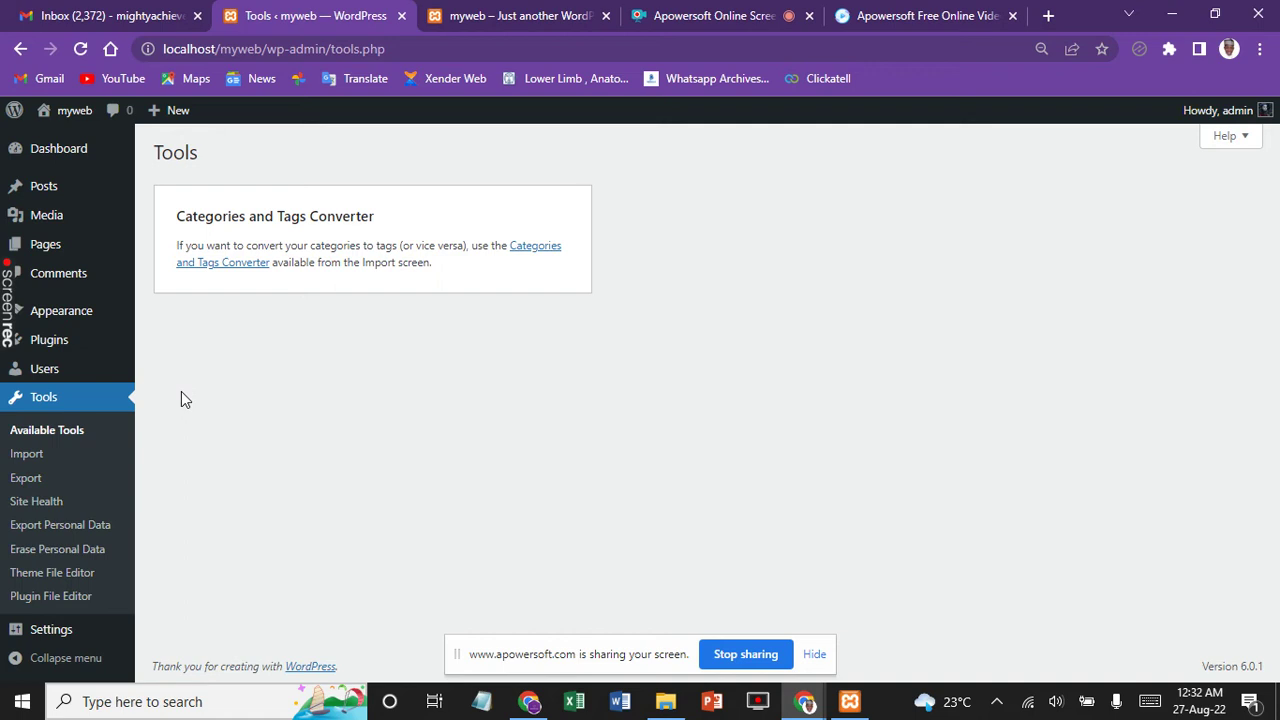
Review the content export options, and open the Import screen to look over the supported systems
left_click(37, 481)
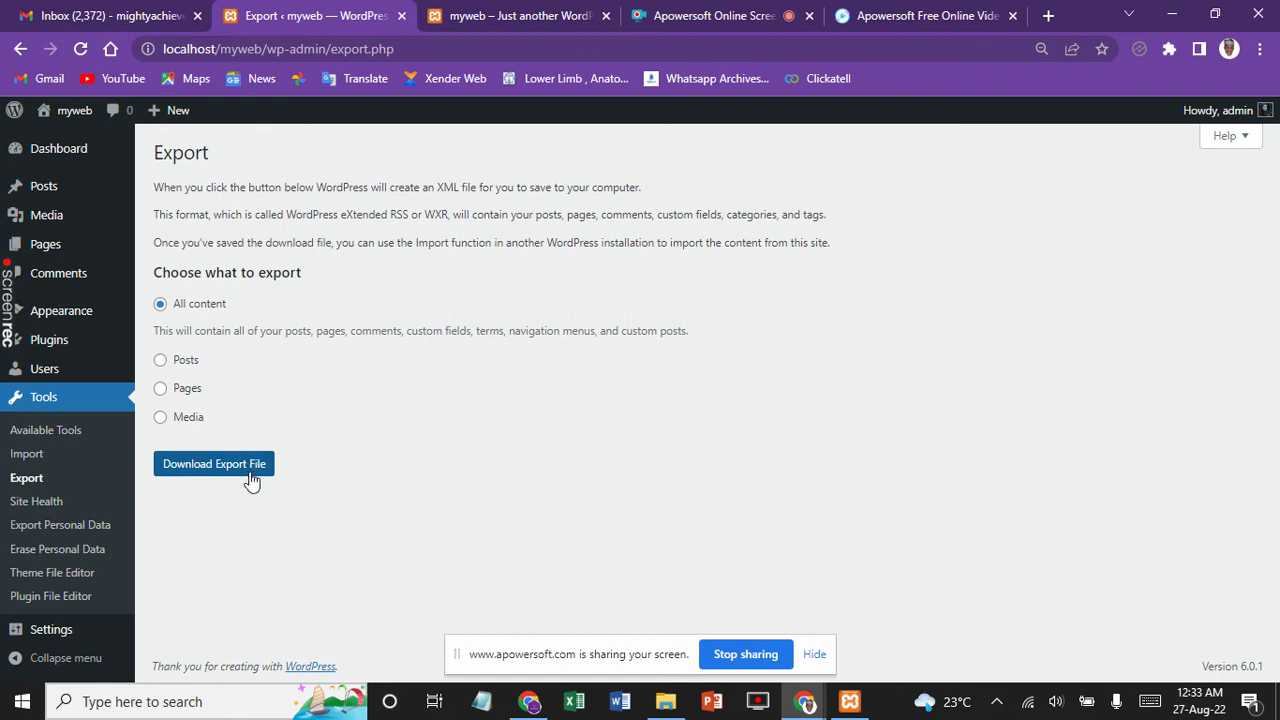
left_click(28, 454)
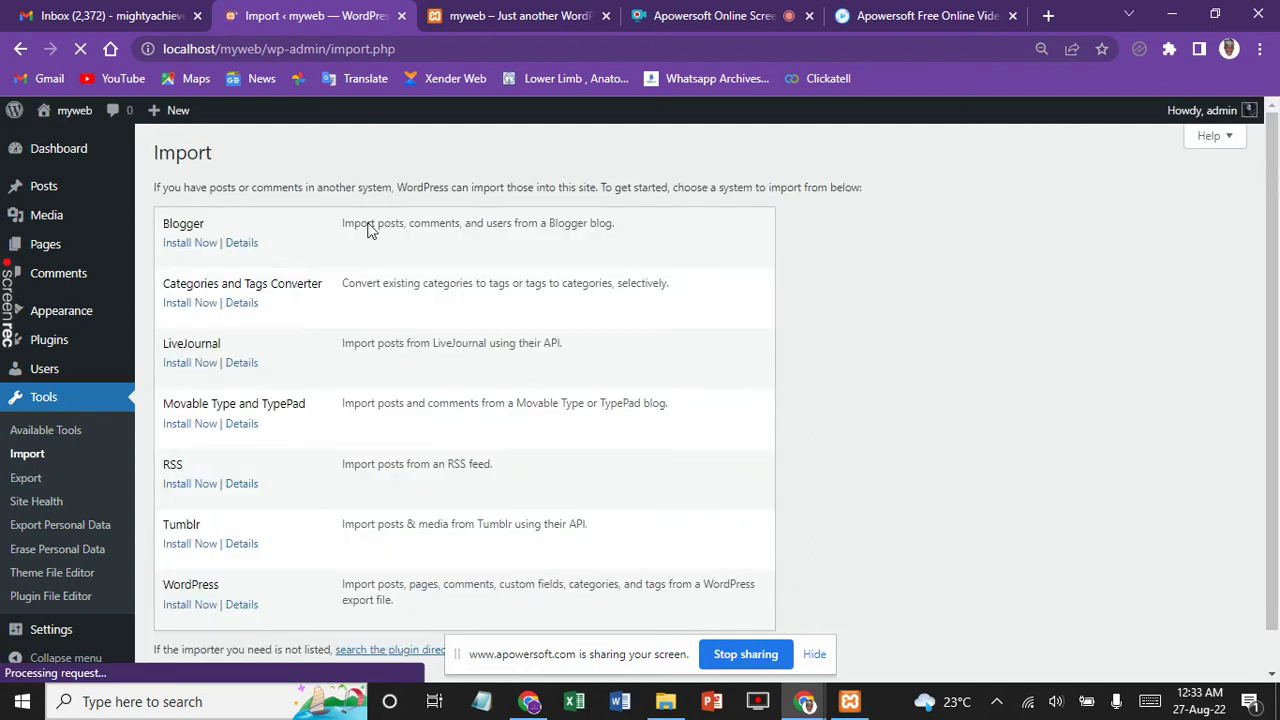
scroll(574, 206, "down", 1)
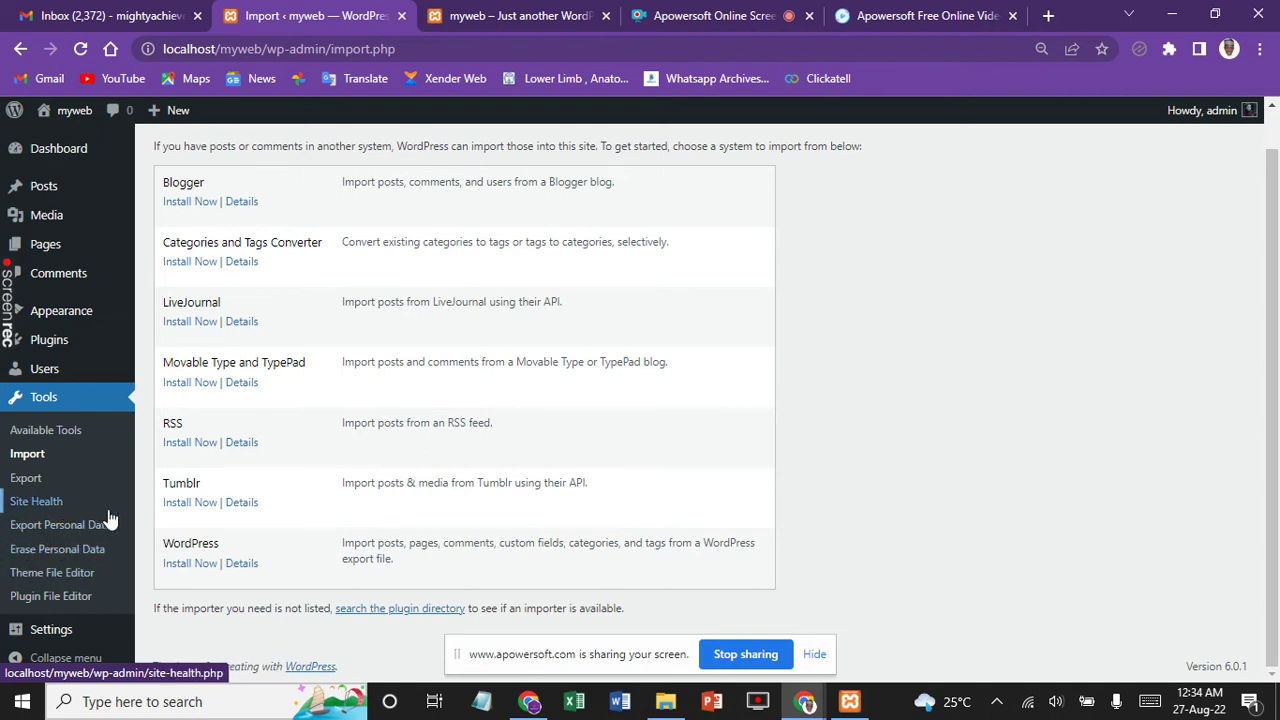
Open the Theme File Editor, read its direct-editing notice, and go back to the Import screen without editing the theme
left_click(72, 572)
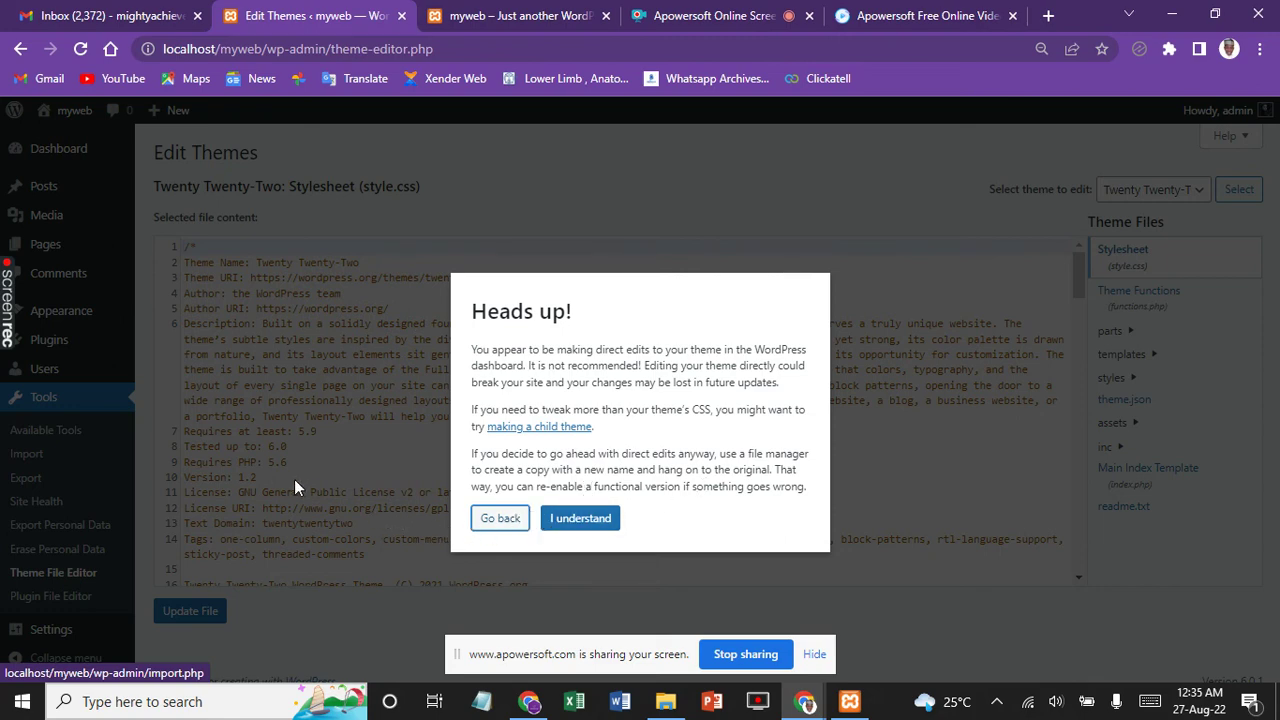
left_click(488, 521)
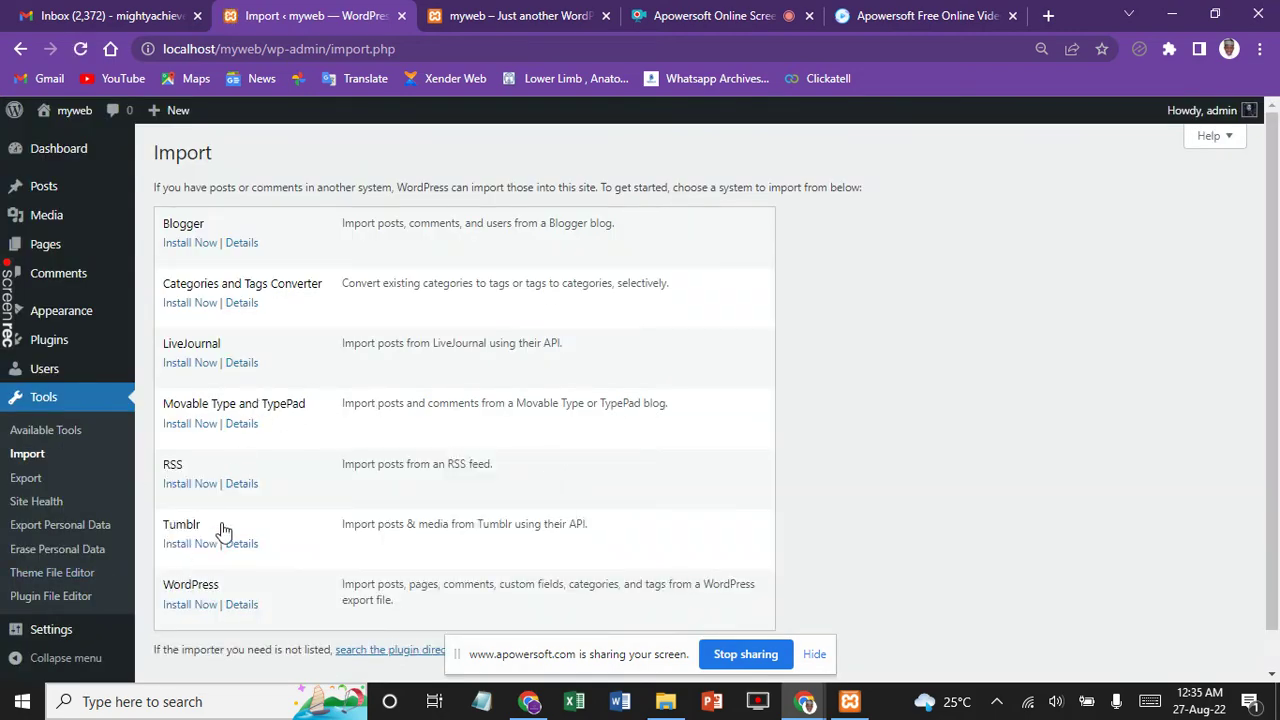
scroll(291, 529, "down", 1)
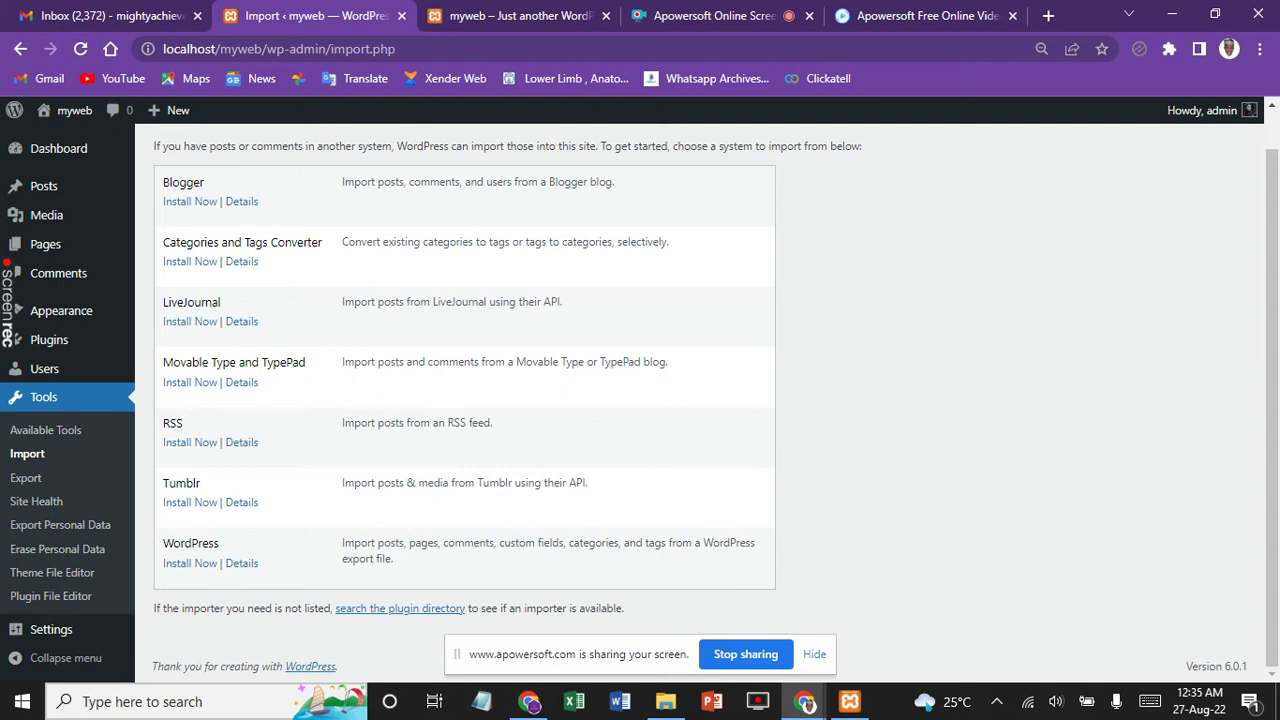
Open the General Settings and set the site's tagline to "my new precious blog"
left_click(51, 629)
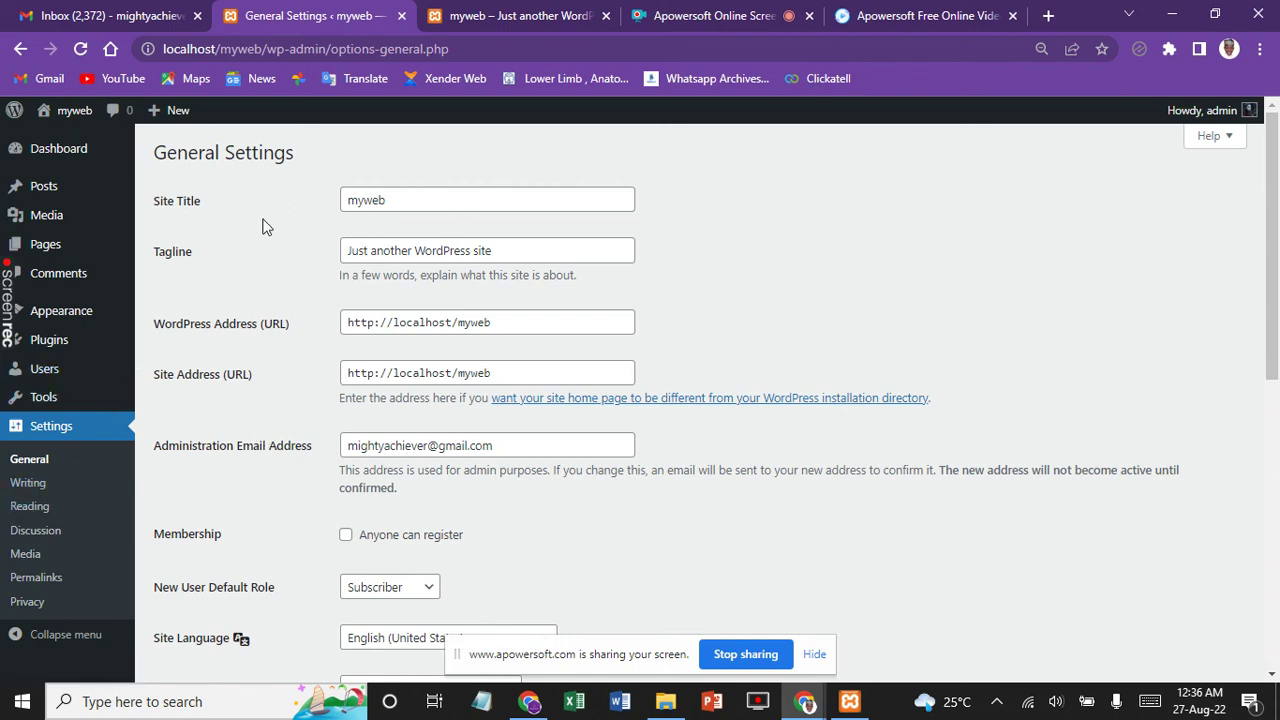
left_click(406, 203)
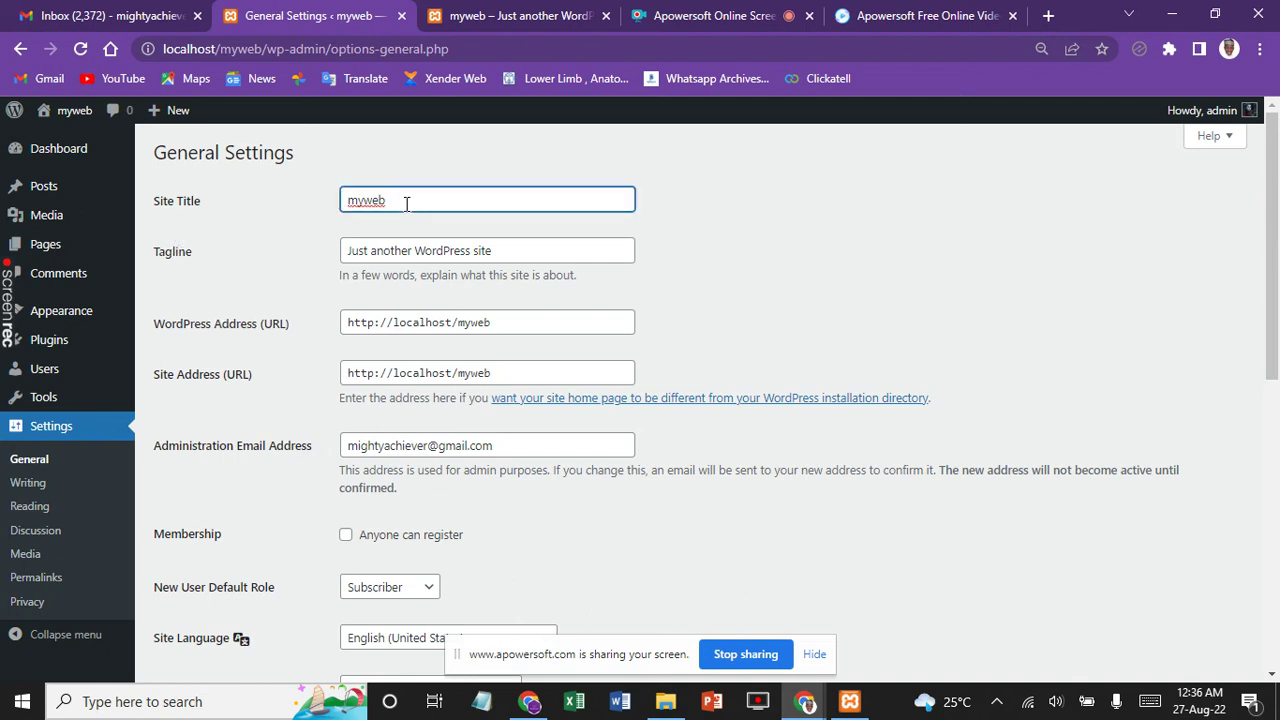
left_click(521, 246)
key("ctrl+a")
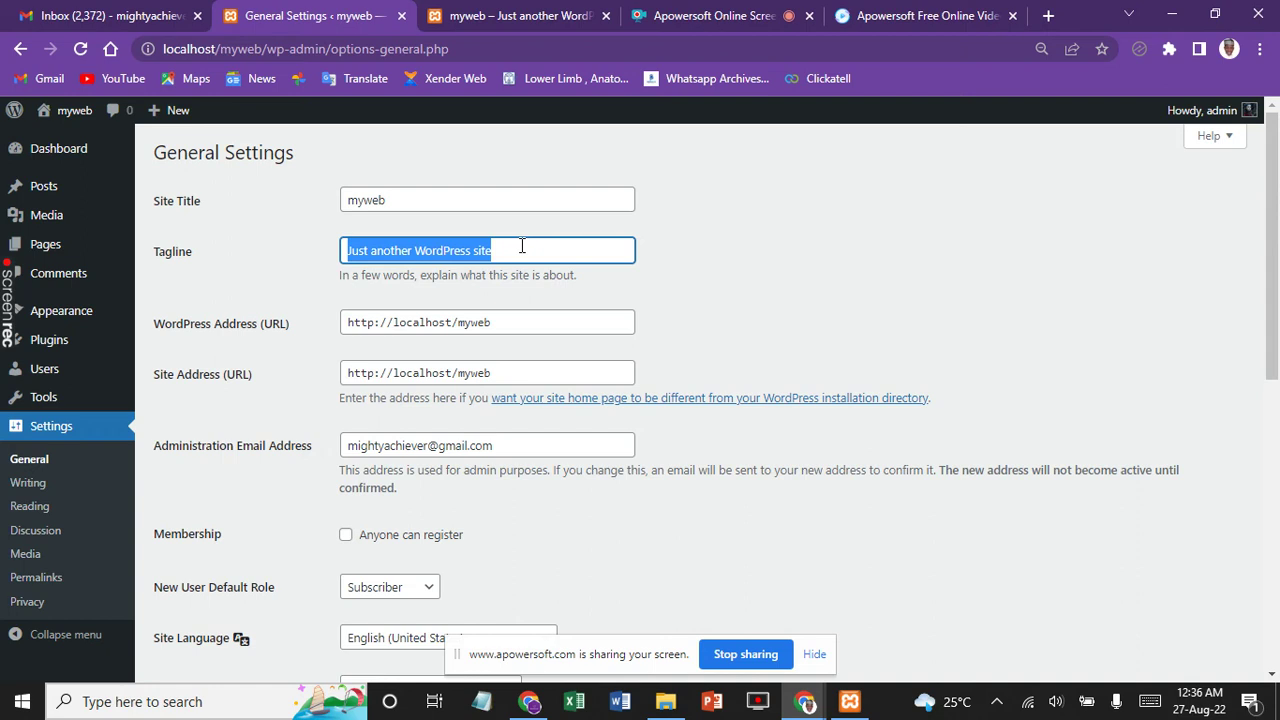
type("m")
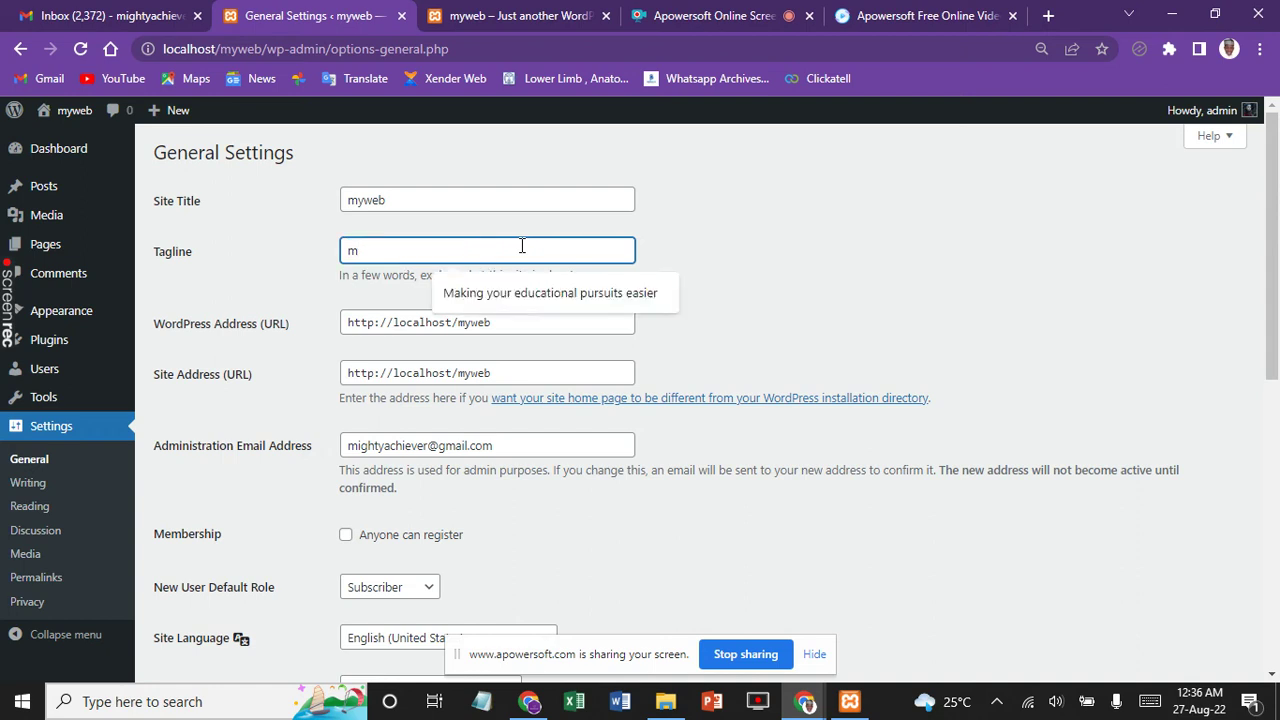
type("y n")
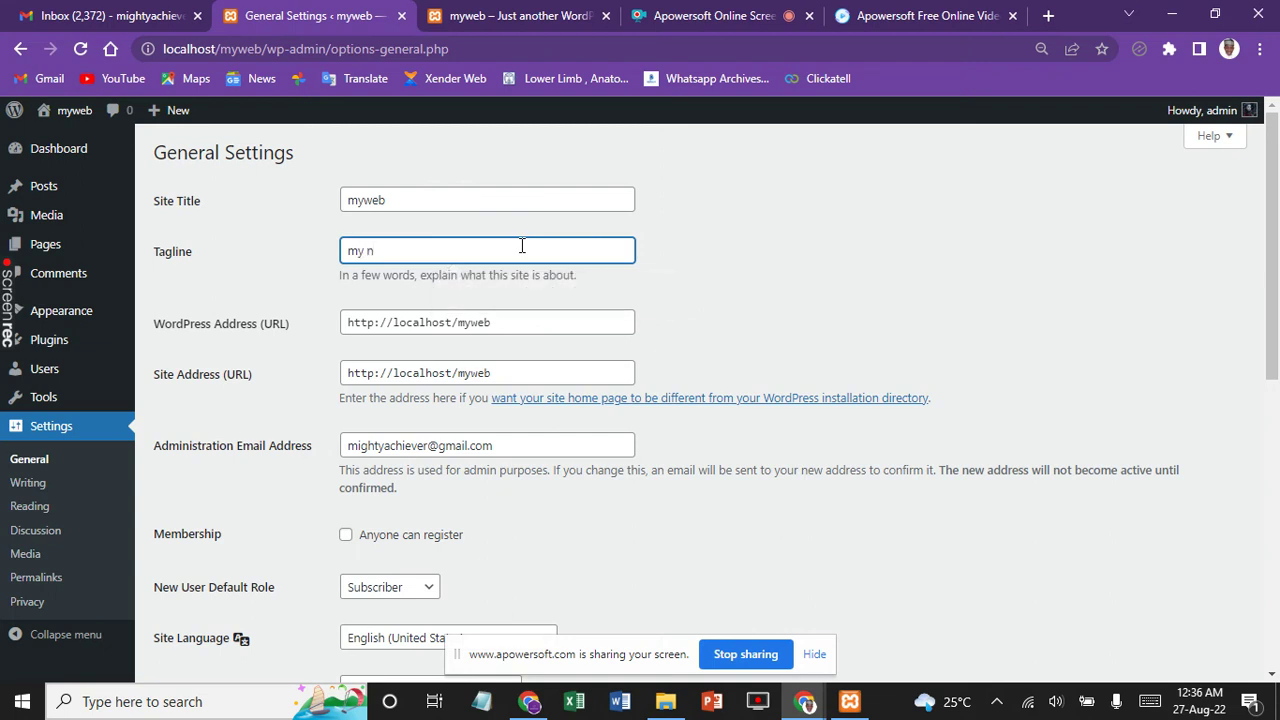
type("ew precious blog")
Review the WordPress Address, Site Address and Administration Email Address fields, examining the domain part of the email without changing it
left_click(523, 316)
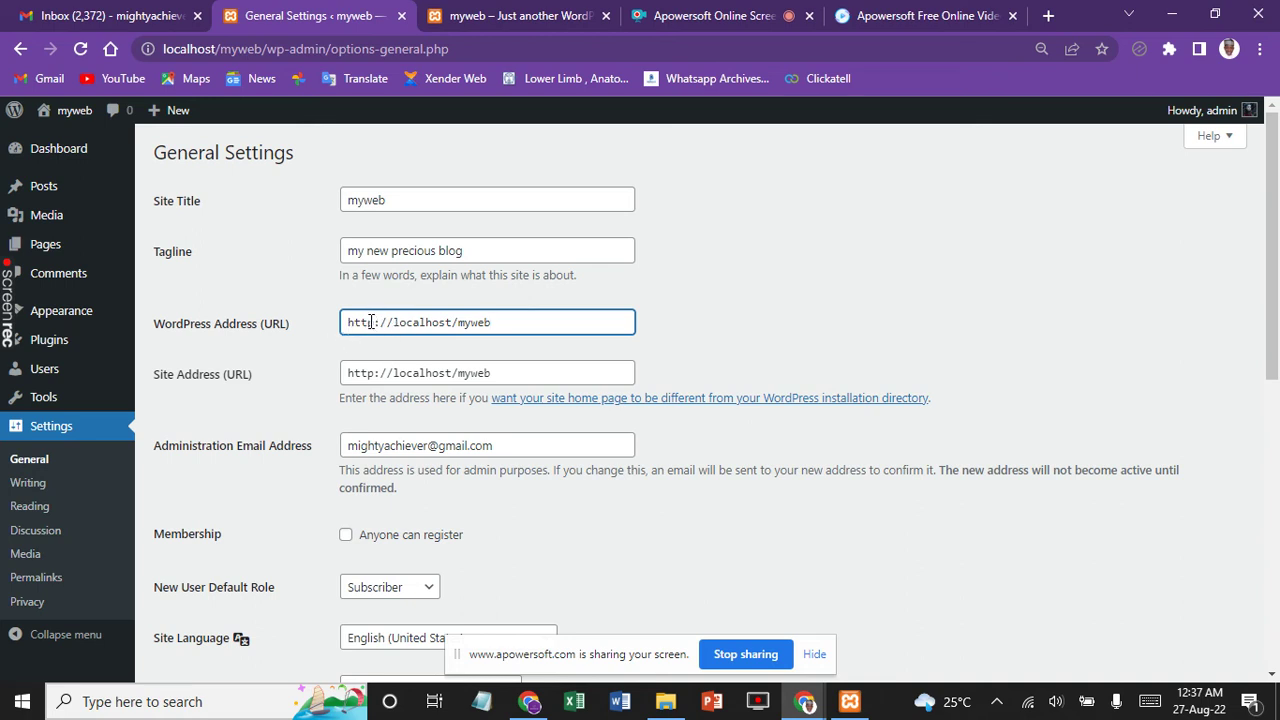
left_click(712, 300)
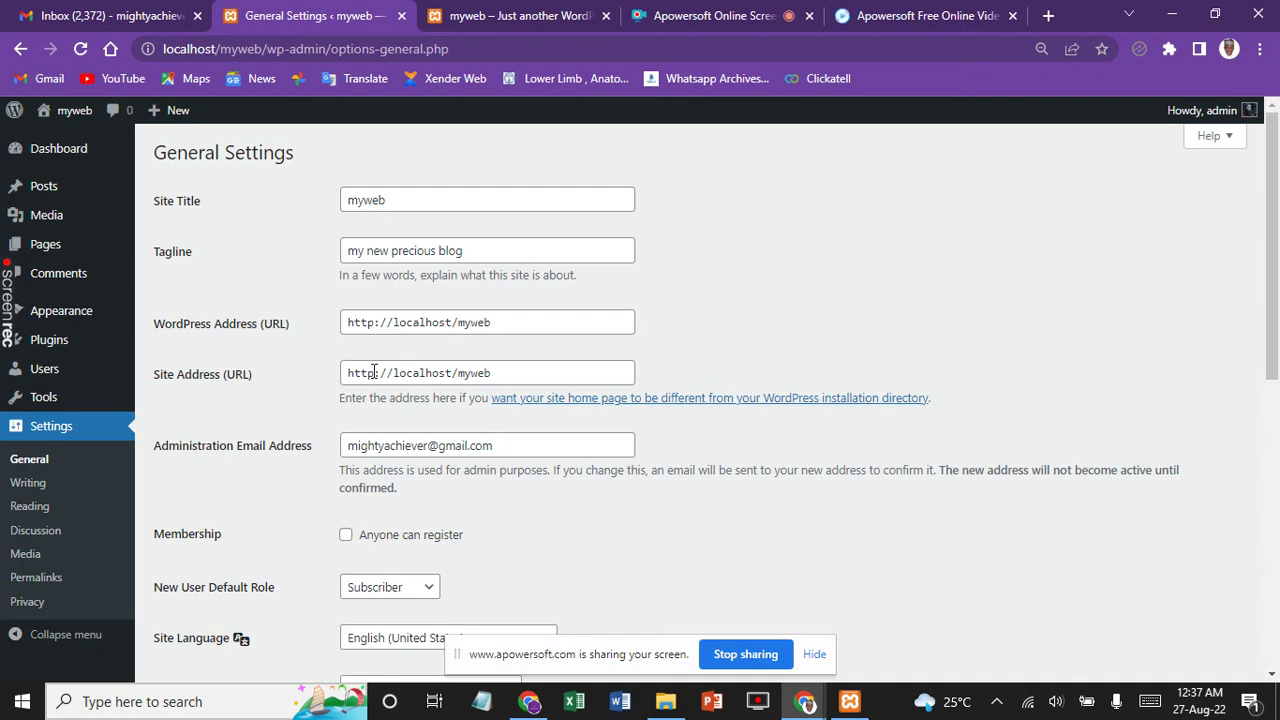
left_click(428, 446)
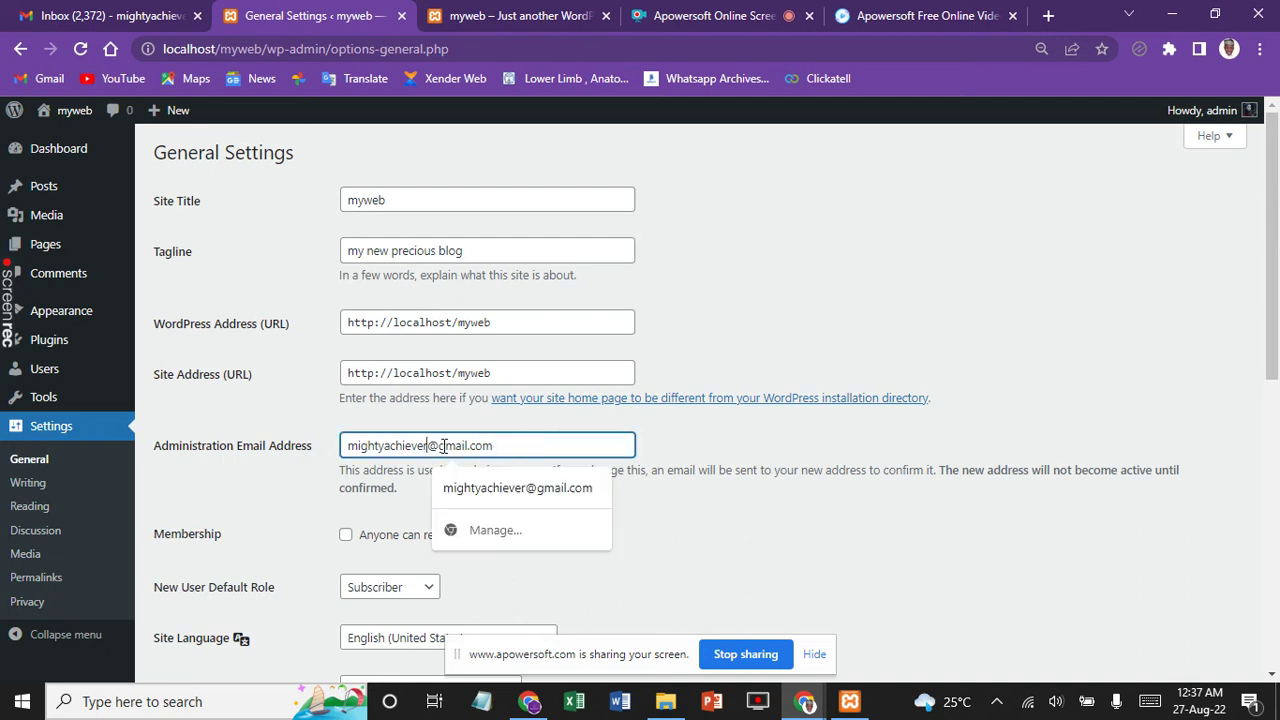
left_click_drag(426, 447, 493, 447)
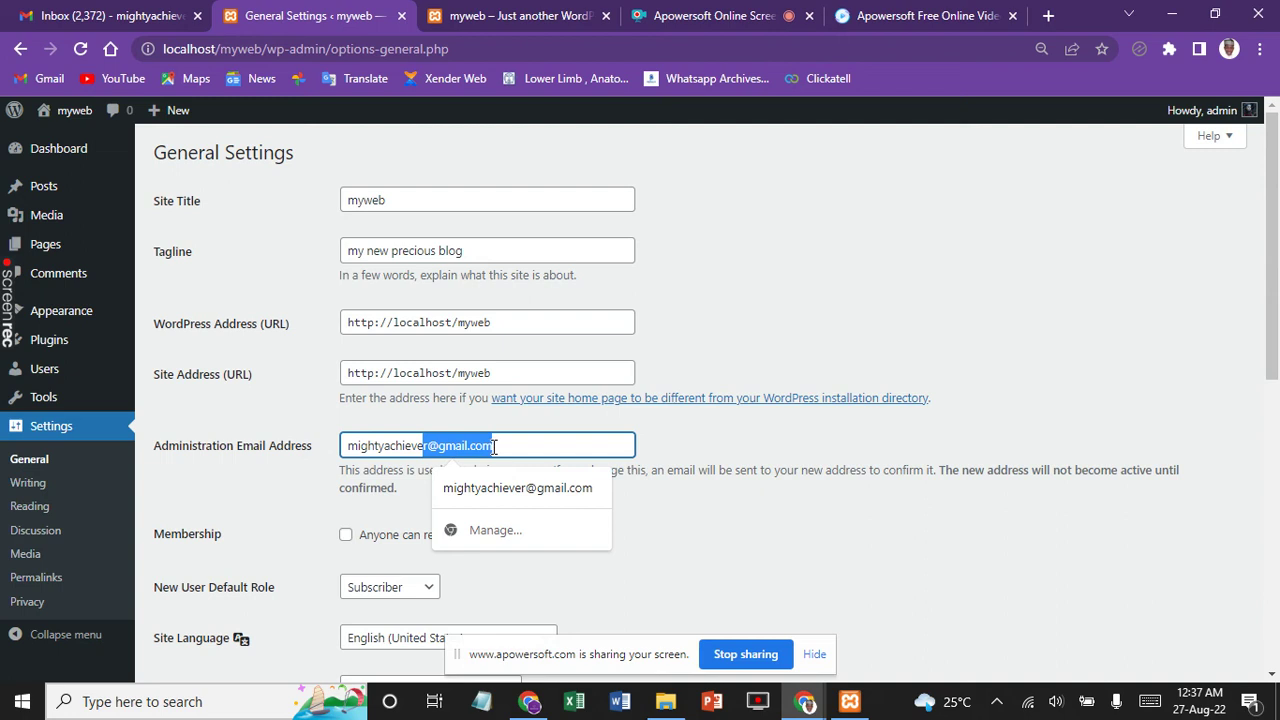
left_click(493, 447)
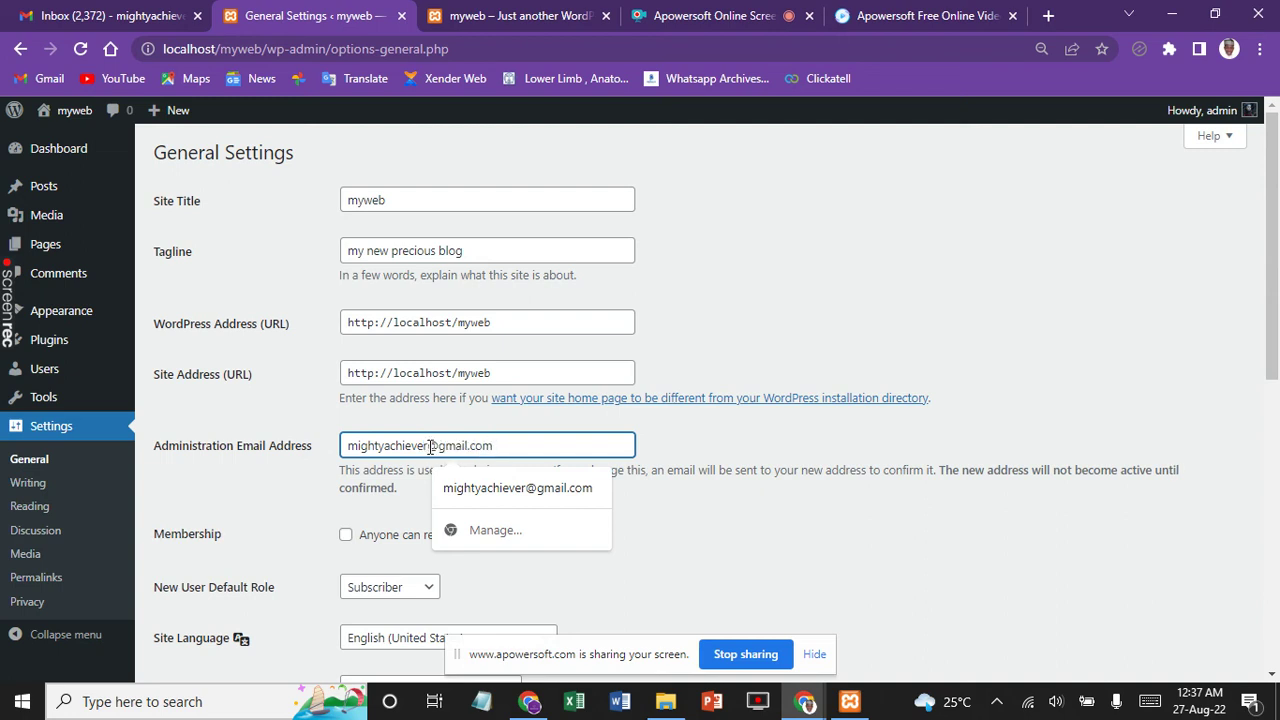
left_click_drag(428, 447, 506, 445)
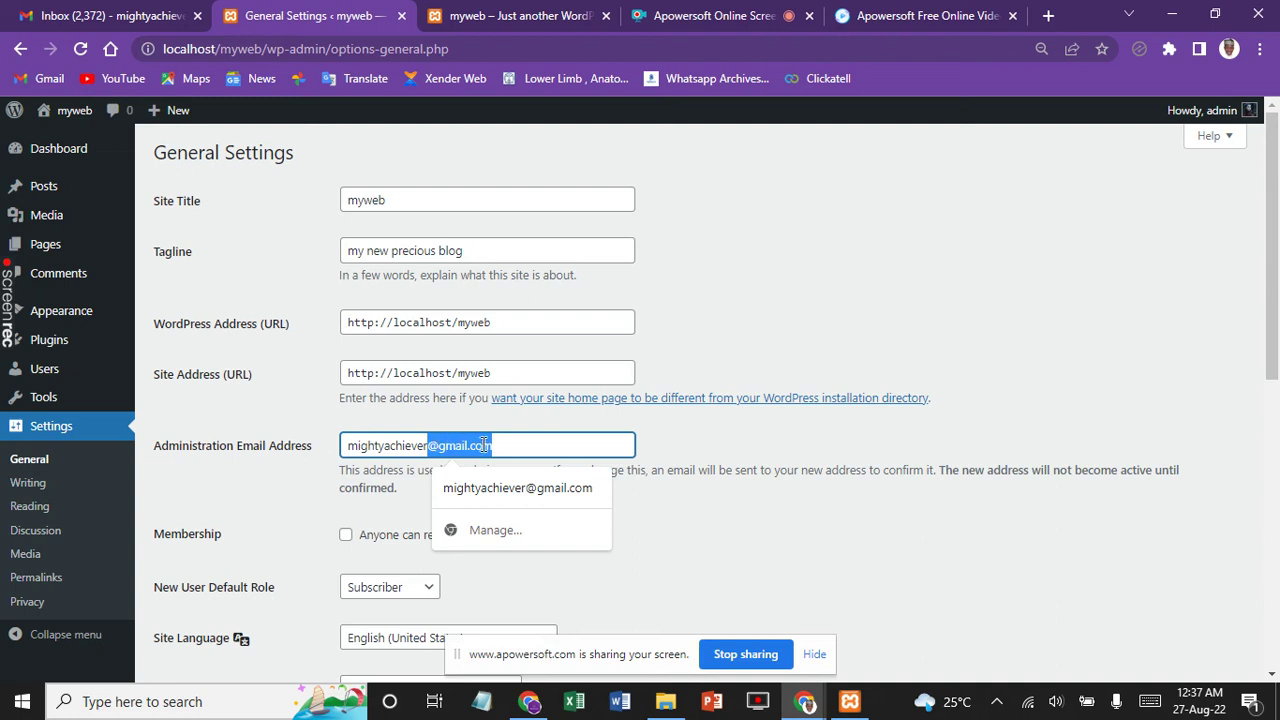
left_click(718, 443)
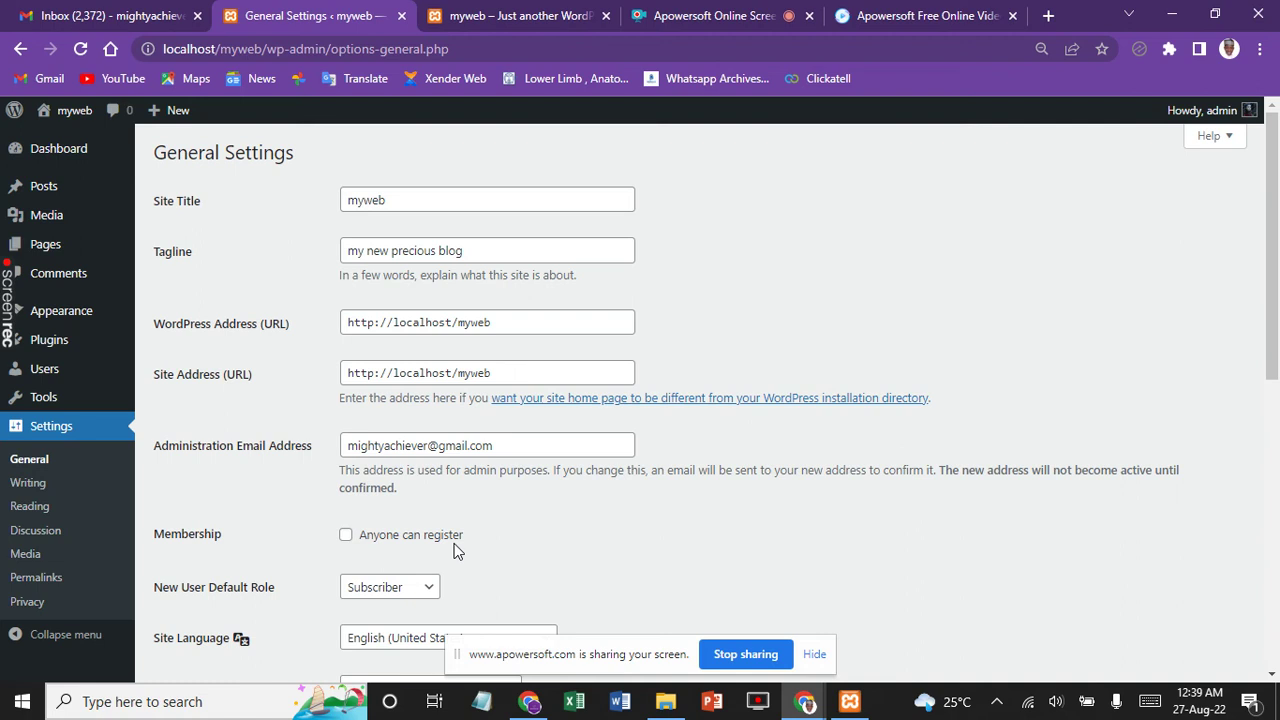
Set the site's timezone to UTC+1 and look over the date format, time format and week start options
scroll(455, 550, "down", 2)
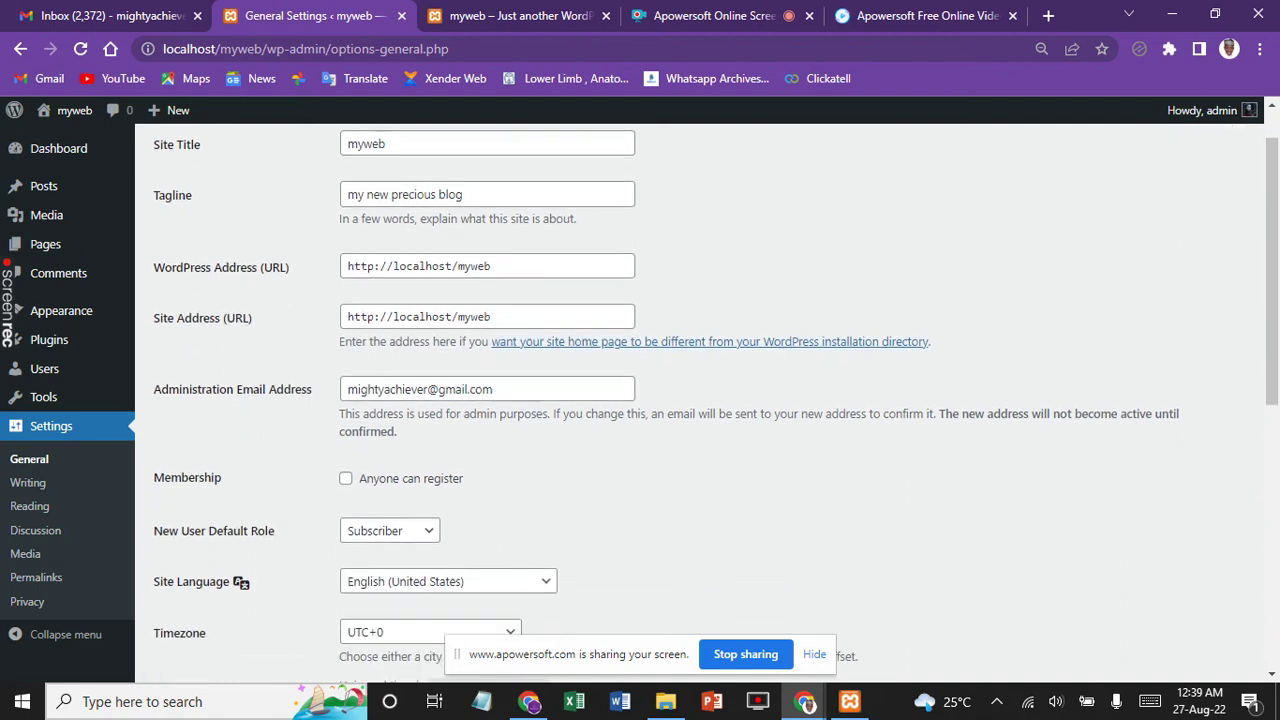
scroll(715, 400, "down", 2)
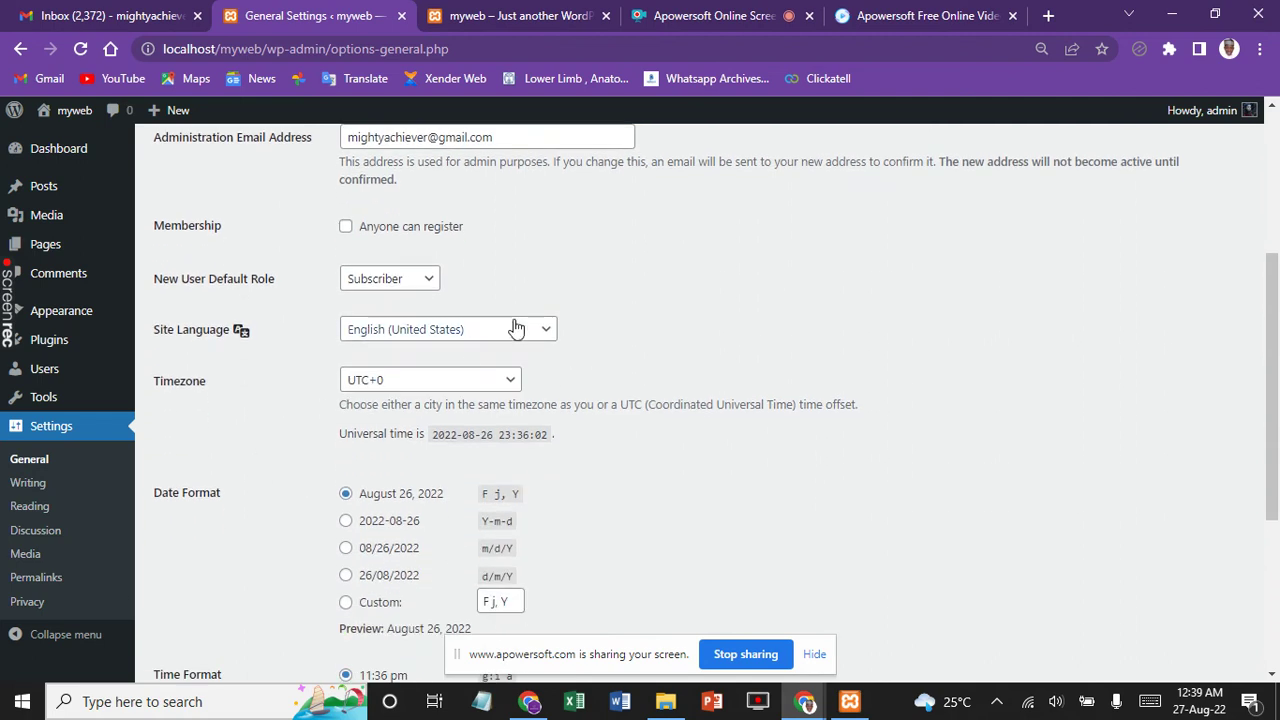
scroll(500, 330, "down", 1)
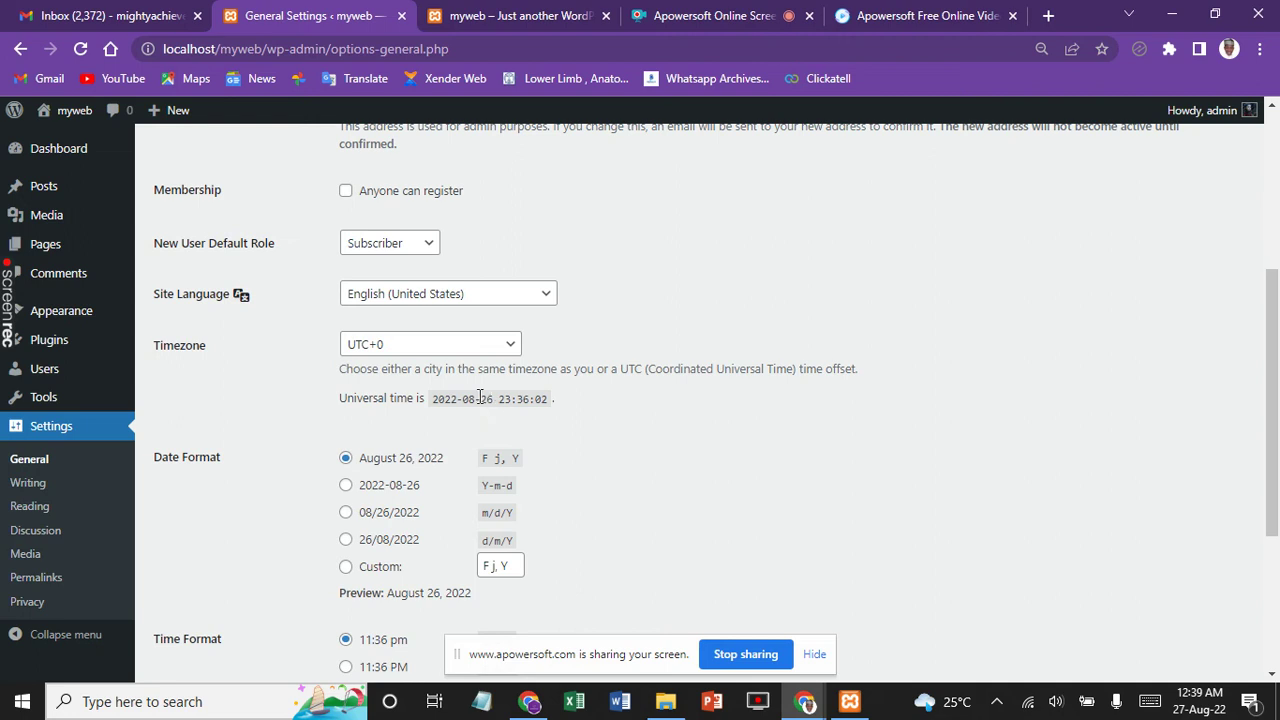
left_click(401, 352)
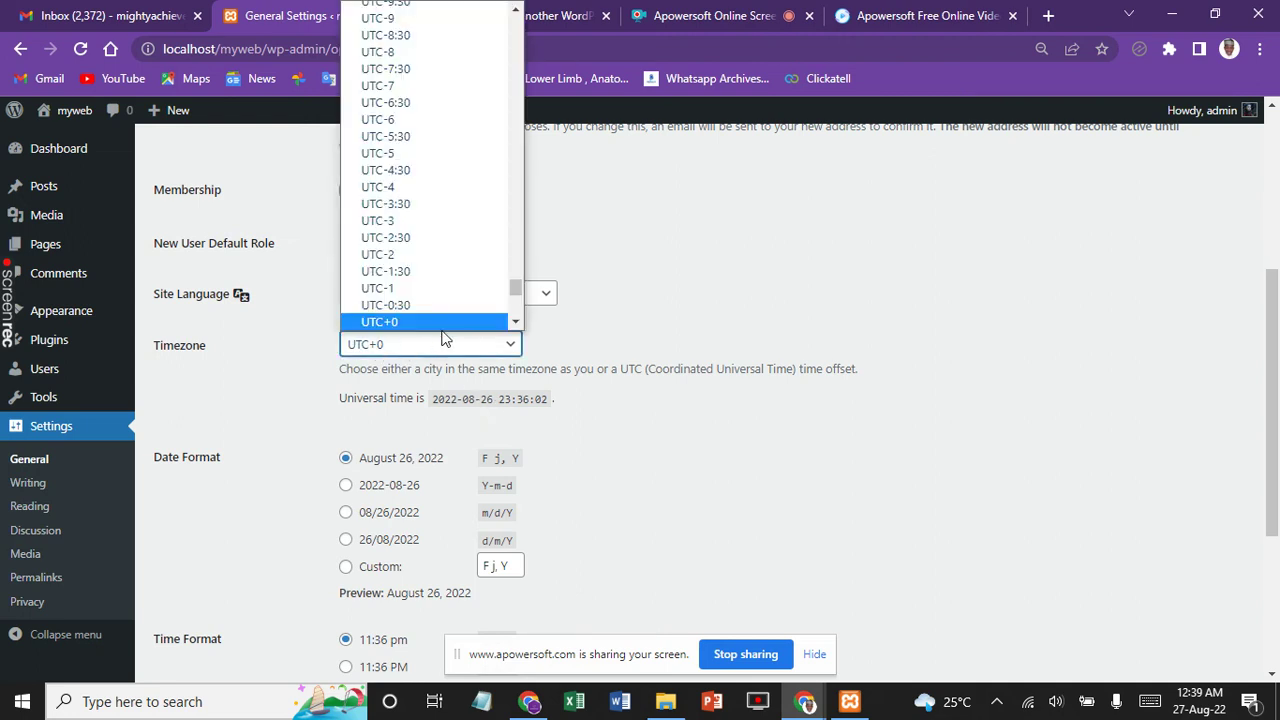
left_click(514, 322)
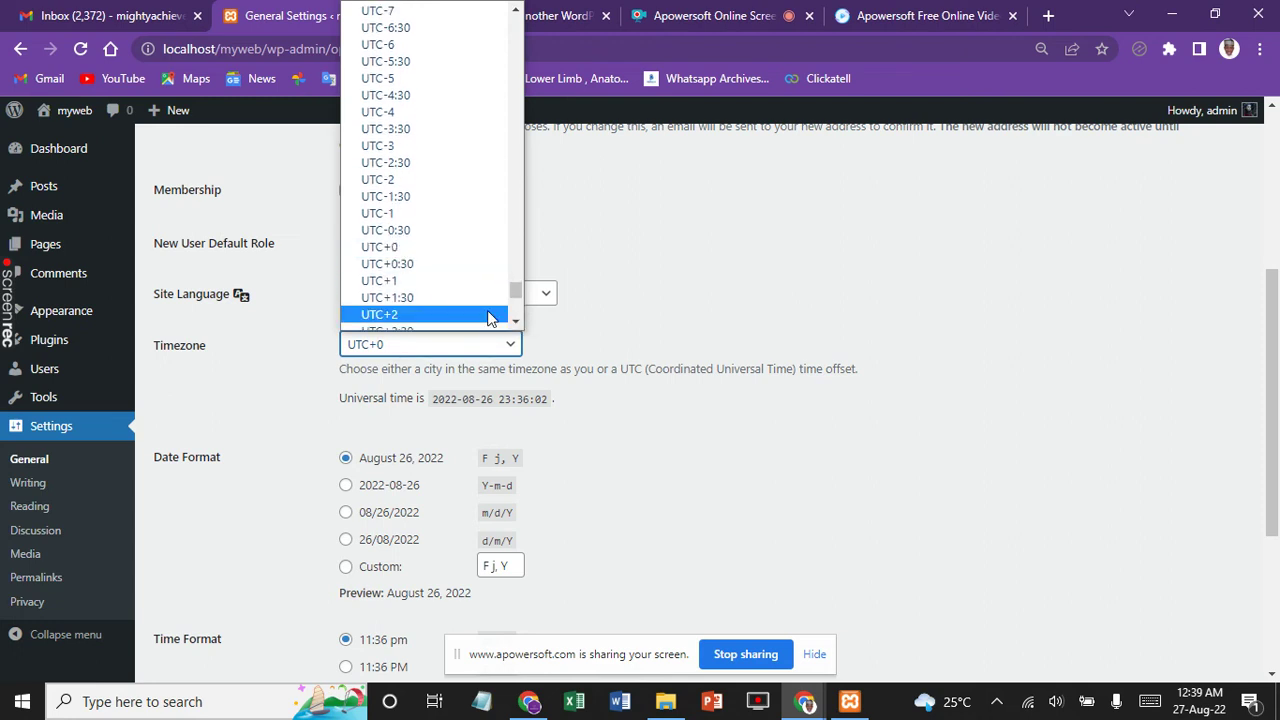
left_click(437, 289)
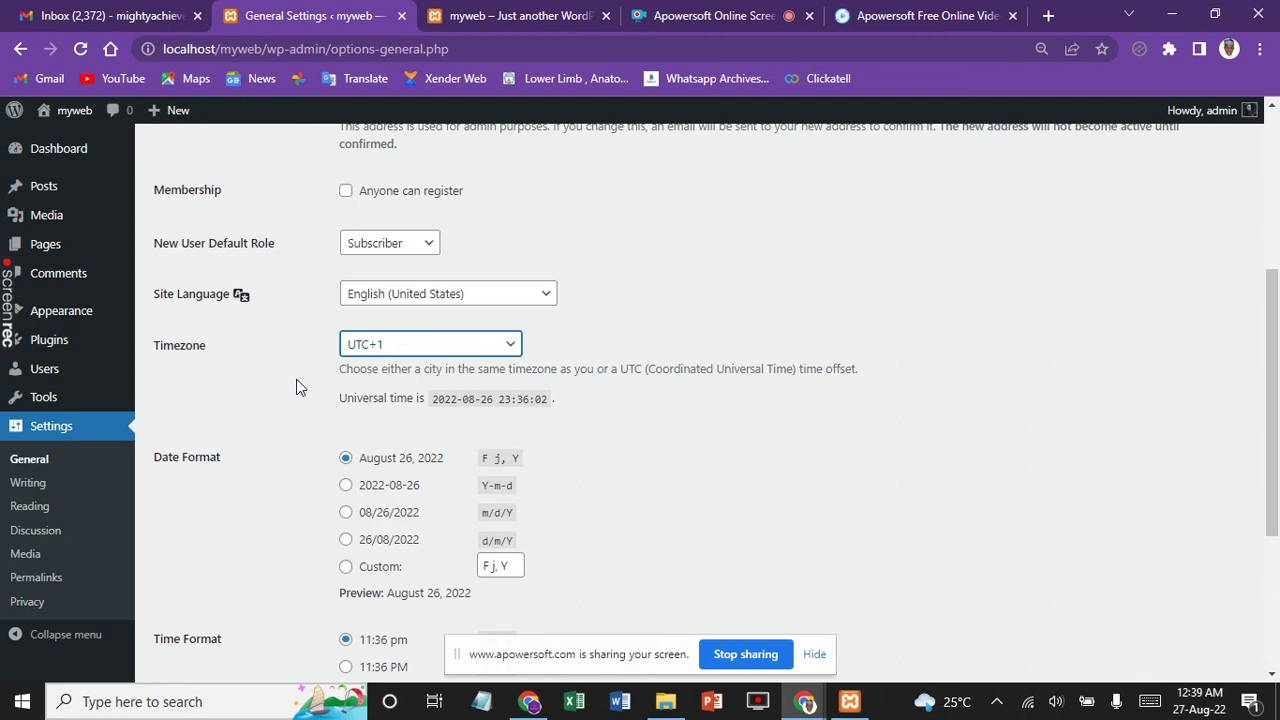
scroll(296, 387, "down", 3)
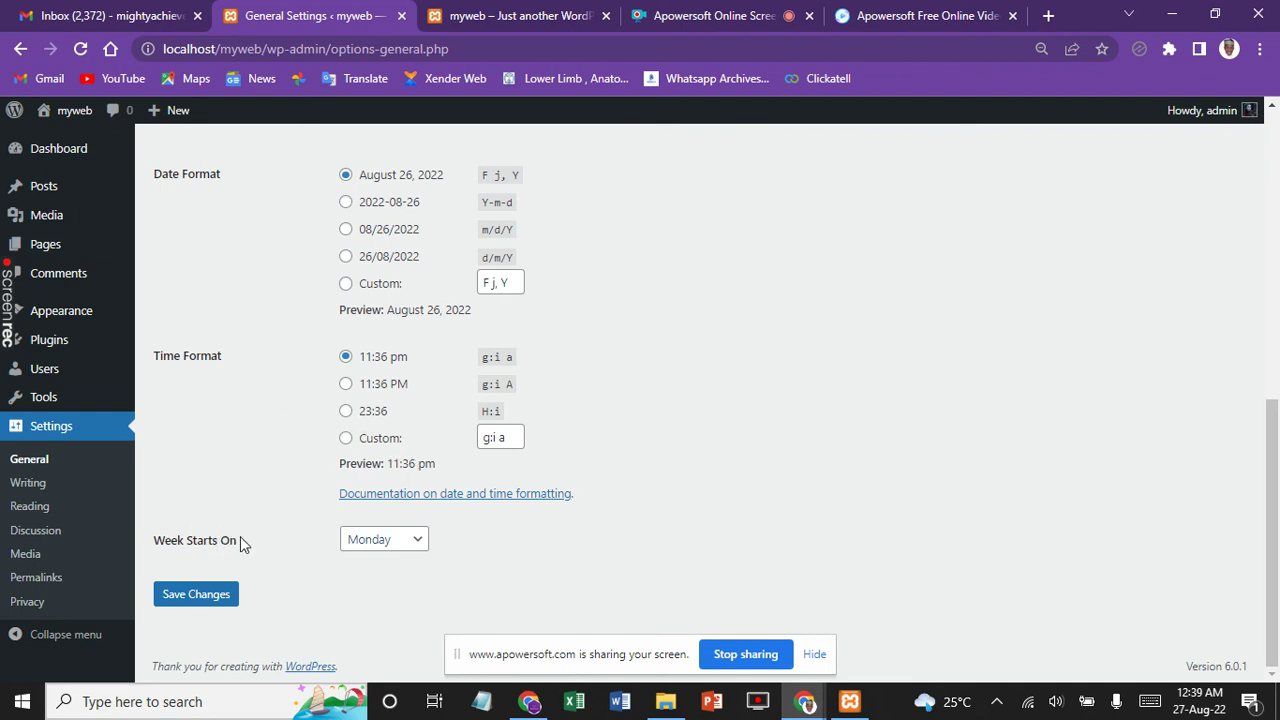
Open the Writing Settings and check which categories are available as the default post category
left_click(32, 485)
scroll(36, 492, "up", 6)
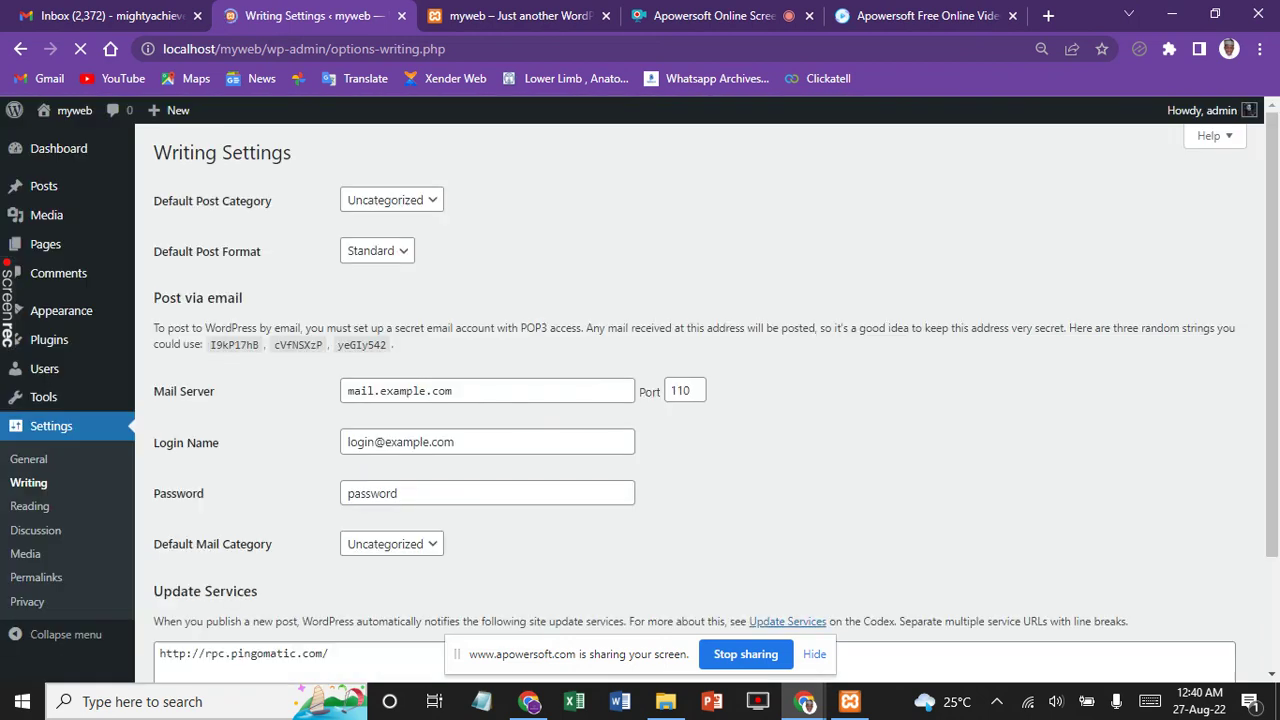
left_click(391, 207)
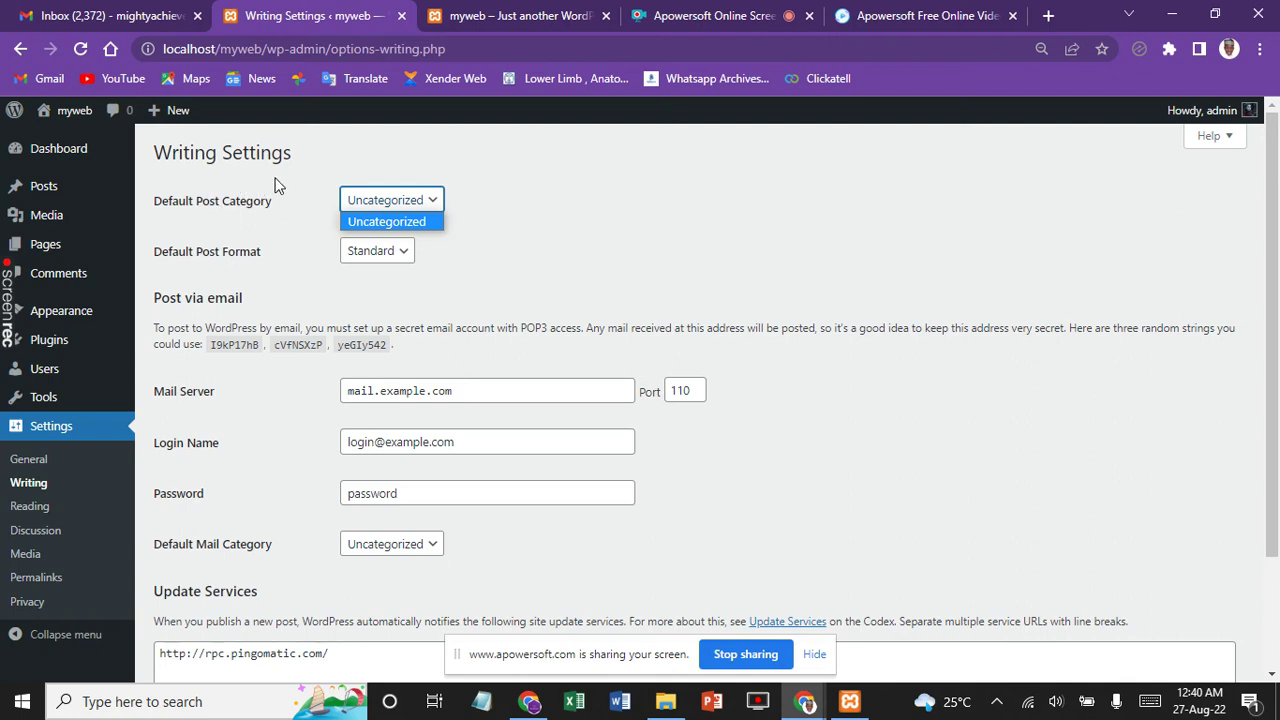
mouse_move(113, 196)
mouse_move(48, 193)
Review the default post format choices, keeping Standard, and look over the post-via-email and update services settings
left_click(397, 256)
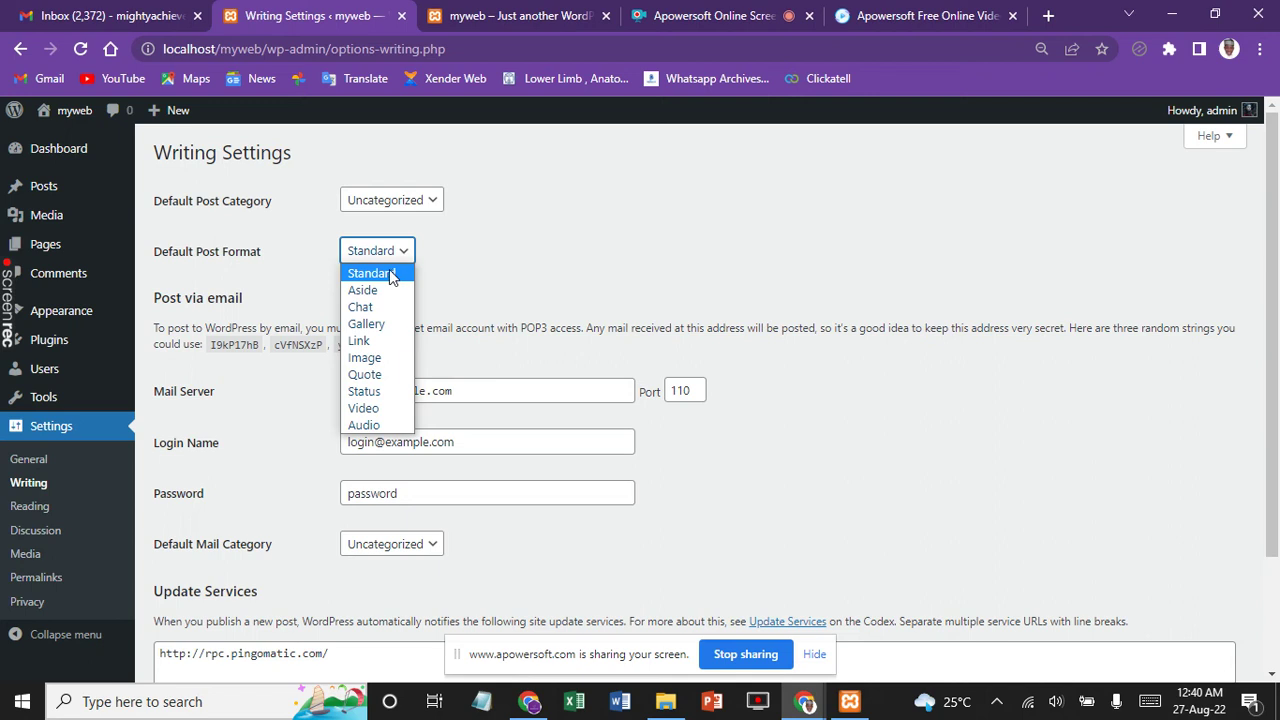
left_click(469, 272)
left_click(469, 272)
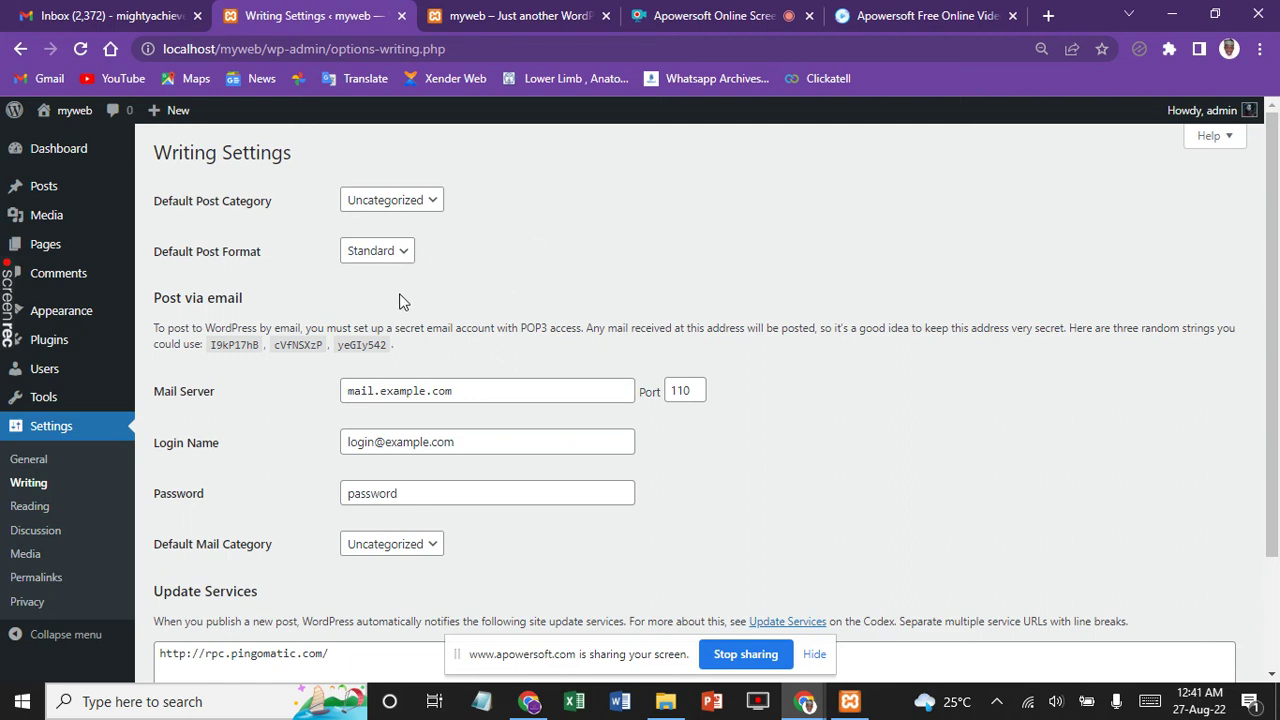
scroll(776, 284, "down", 1)
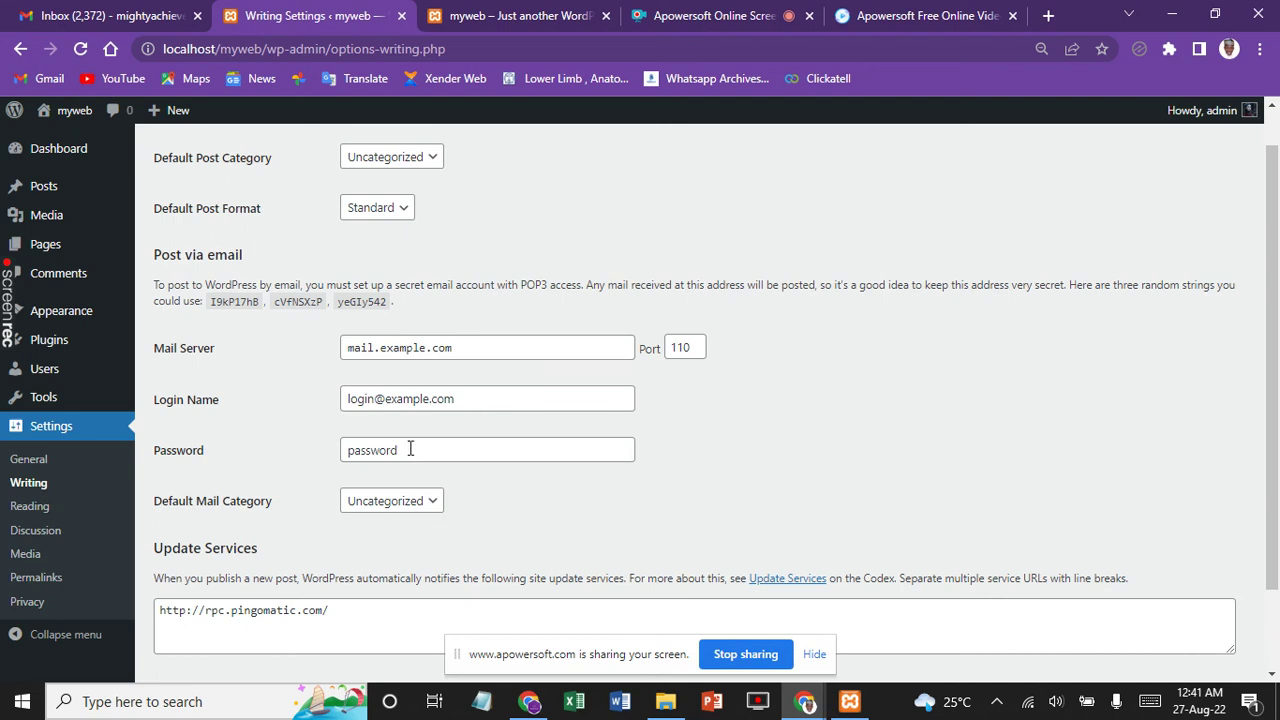
scroll(700, 400, "down", 1)
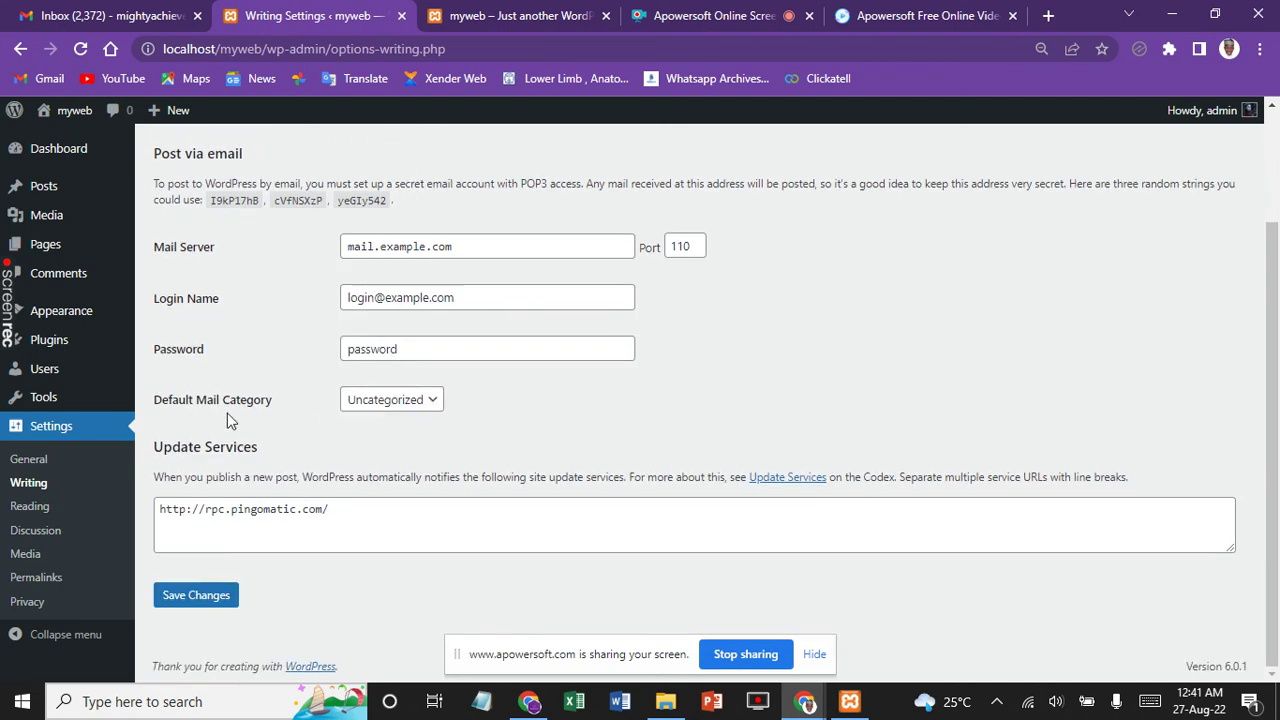
In the Reading Settings, make the homepage a static page using Sample Page, with Blog as the posts page
left_click(40, 512)
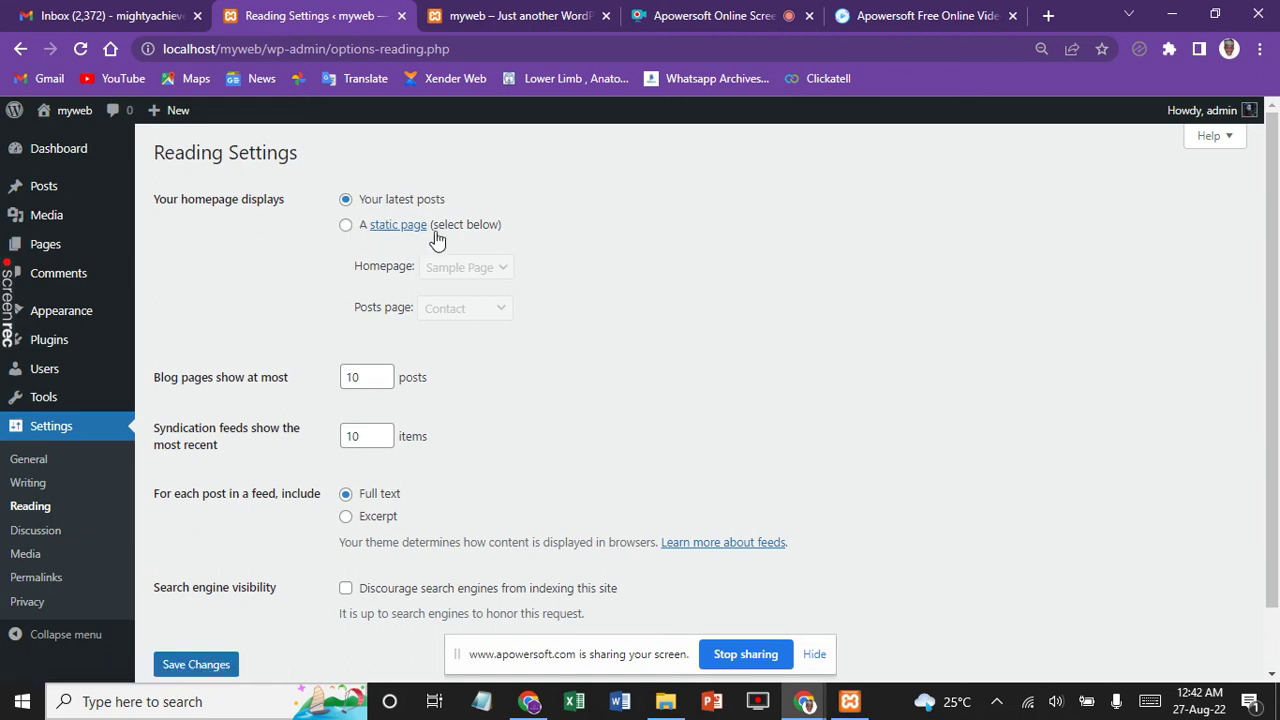
left_click(346, 227)
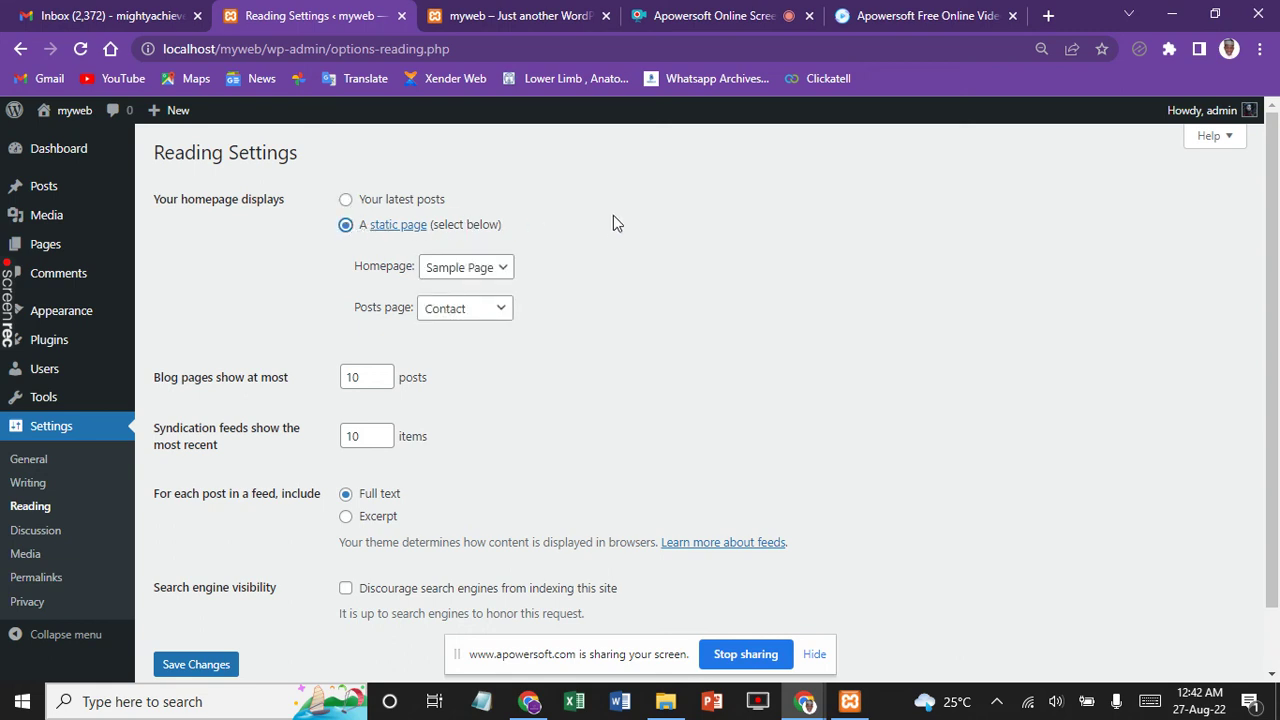
left_click(490, 268)
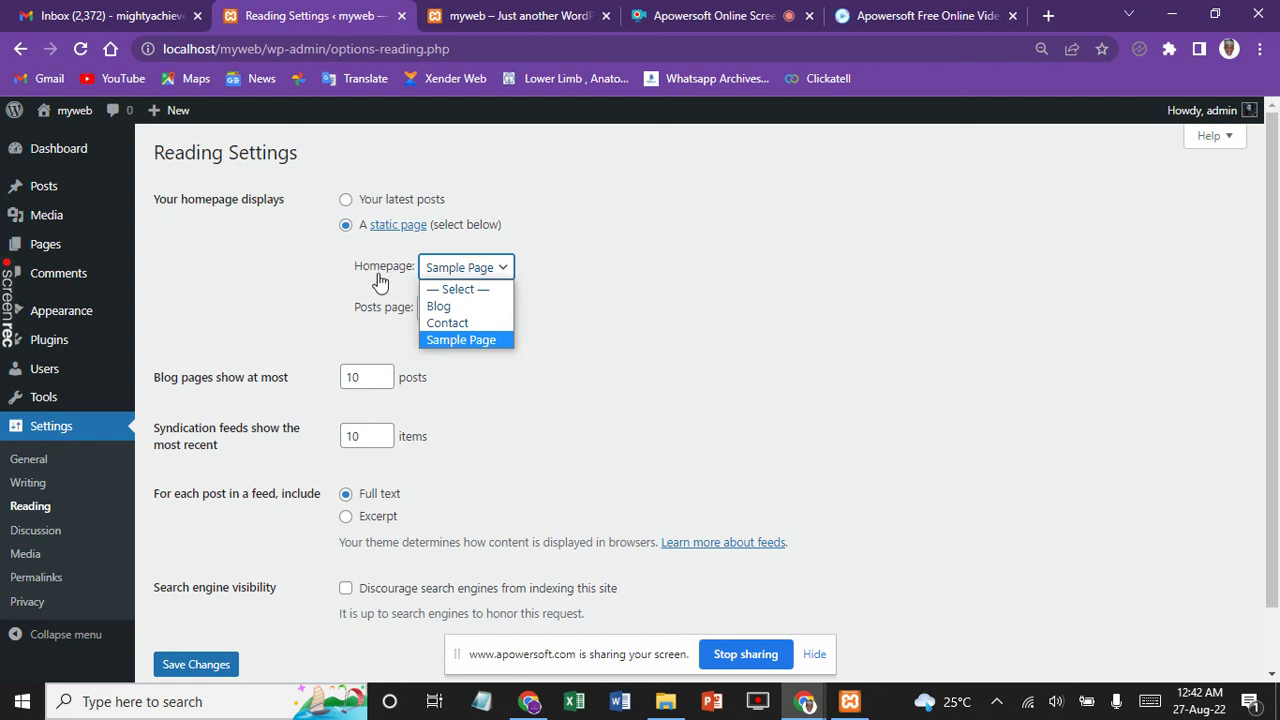
left_click(371, 308)
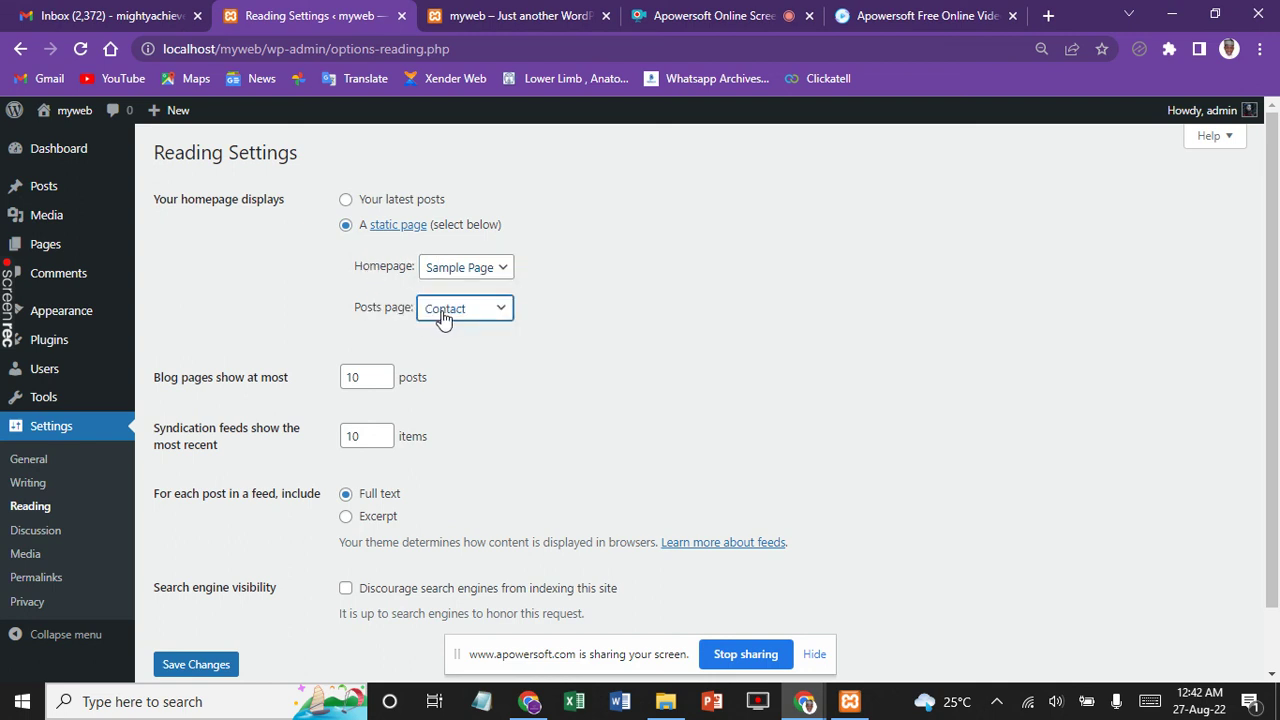
left_click(434, 316)
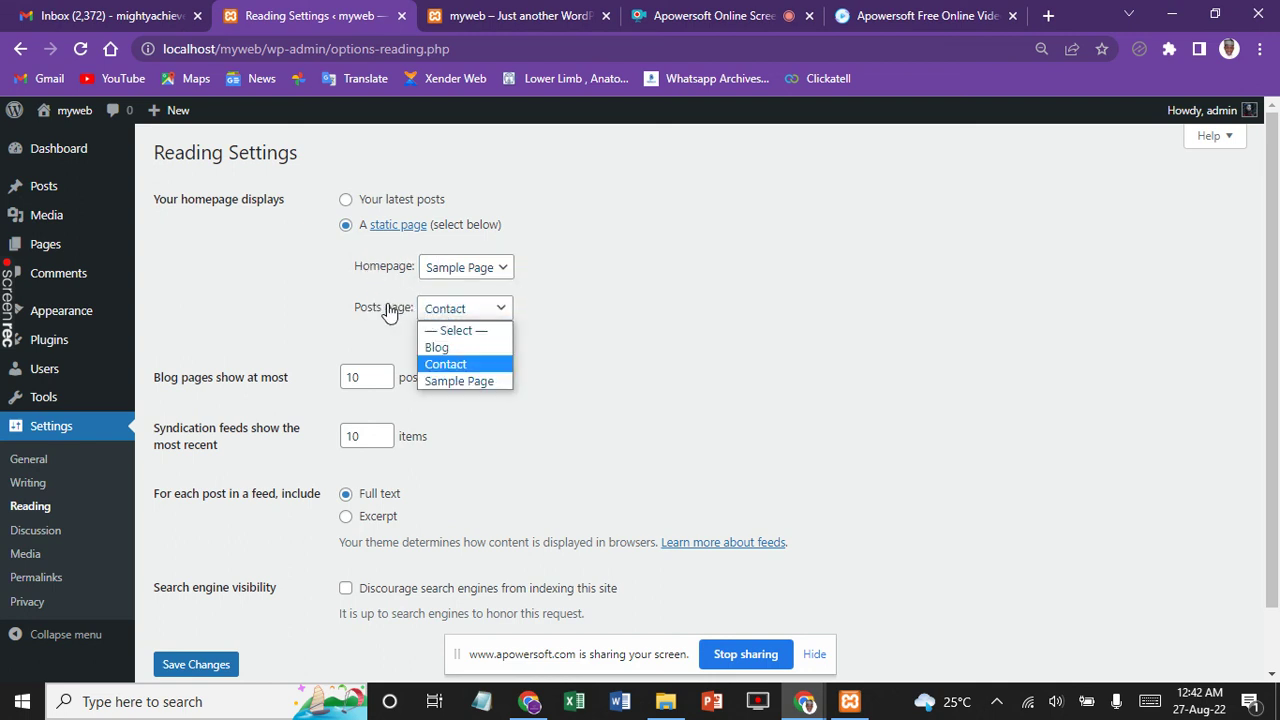
left_click(437, 347)
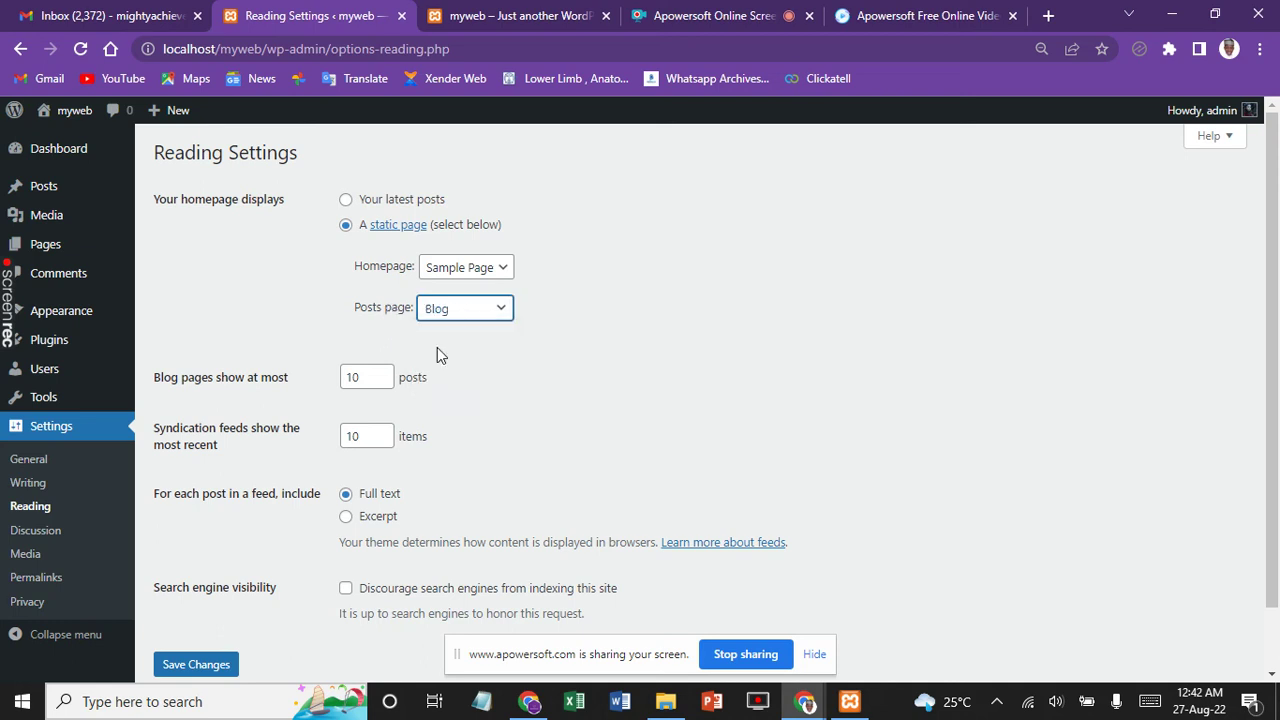
Switch the homepage display to your latest posts and back to a static page, and check the blog page post limit
left_click(347, 202)
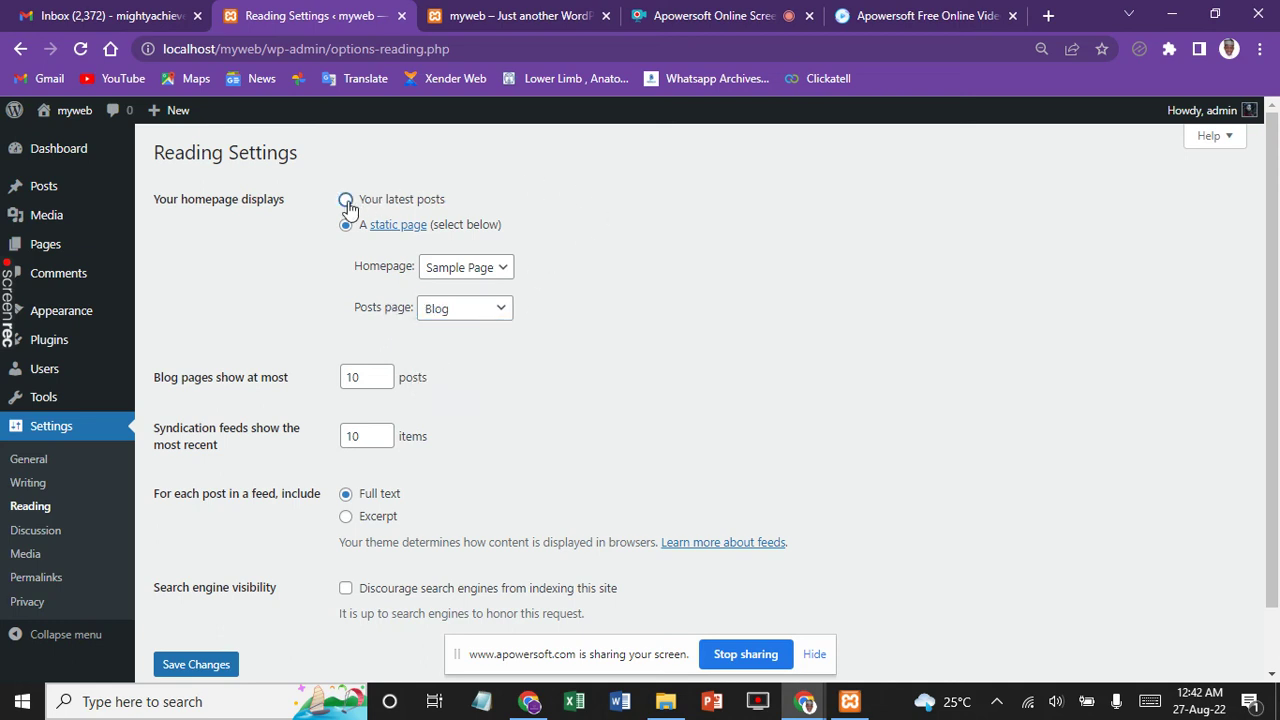
scroll(348, 207, "down", 1)
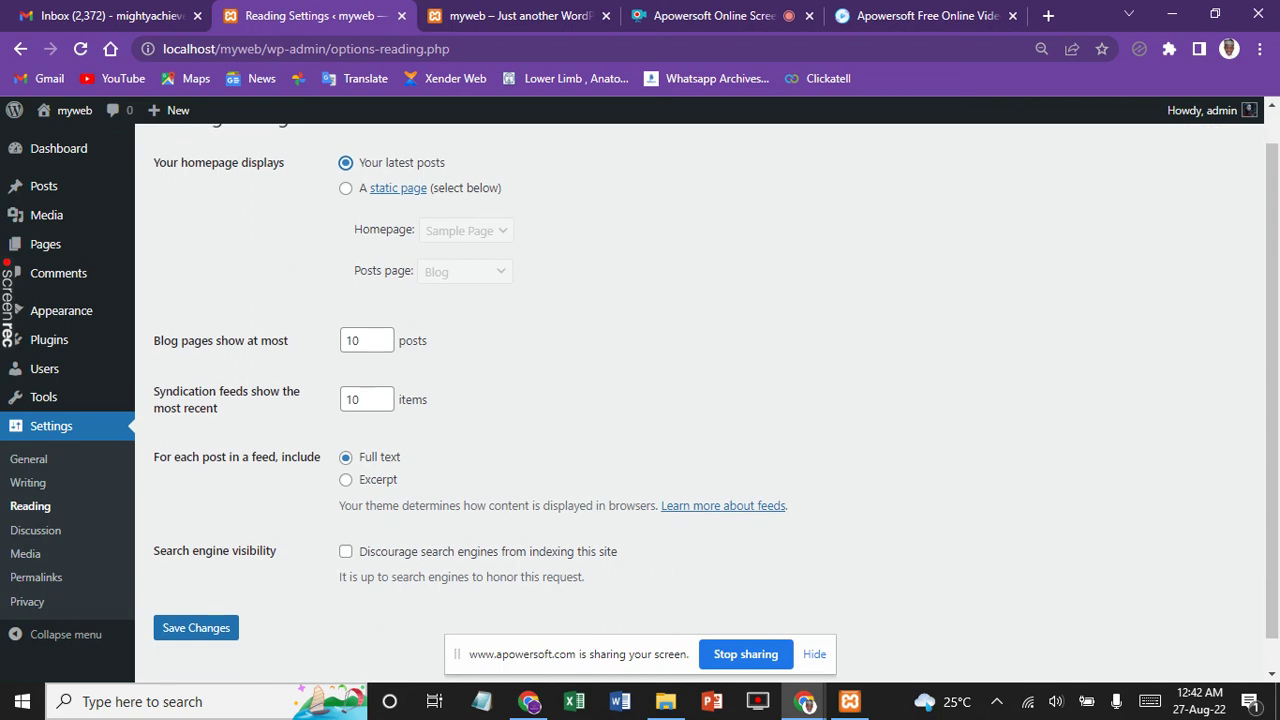
left_click(345, 190)
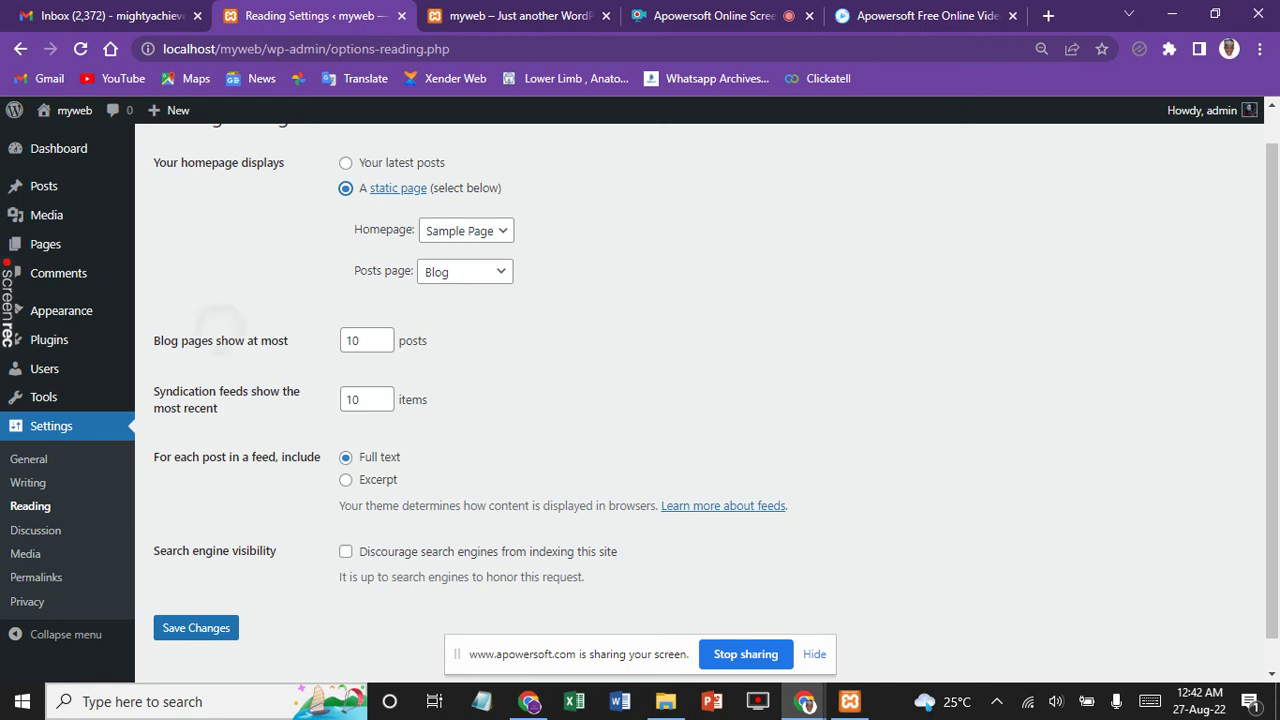
left_click(347, 340)
scroll(346, 340, "down", 1)
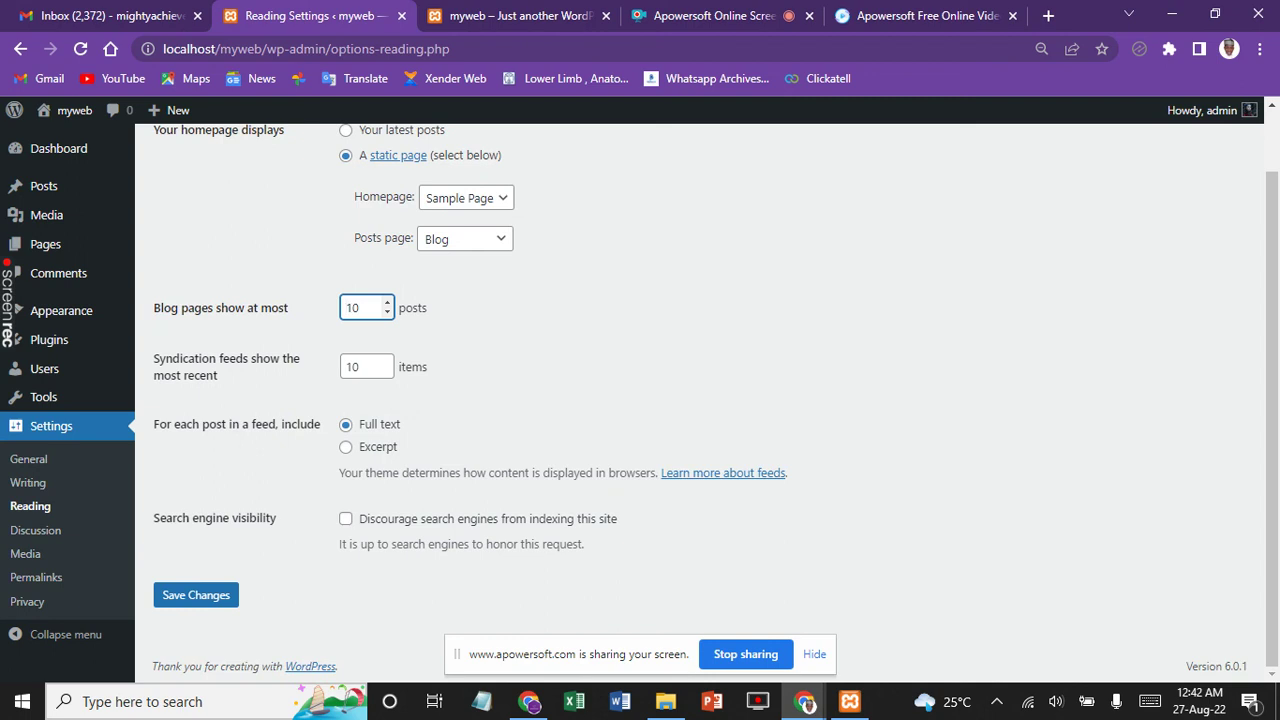
Review the feed options in the Reading Settings, keeping Full text for each post in a feed
left_click(265, 388)
left_click(345, 424)
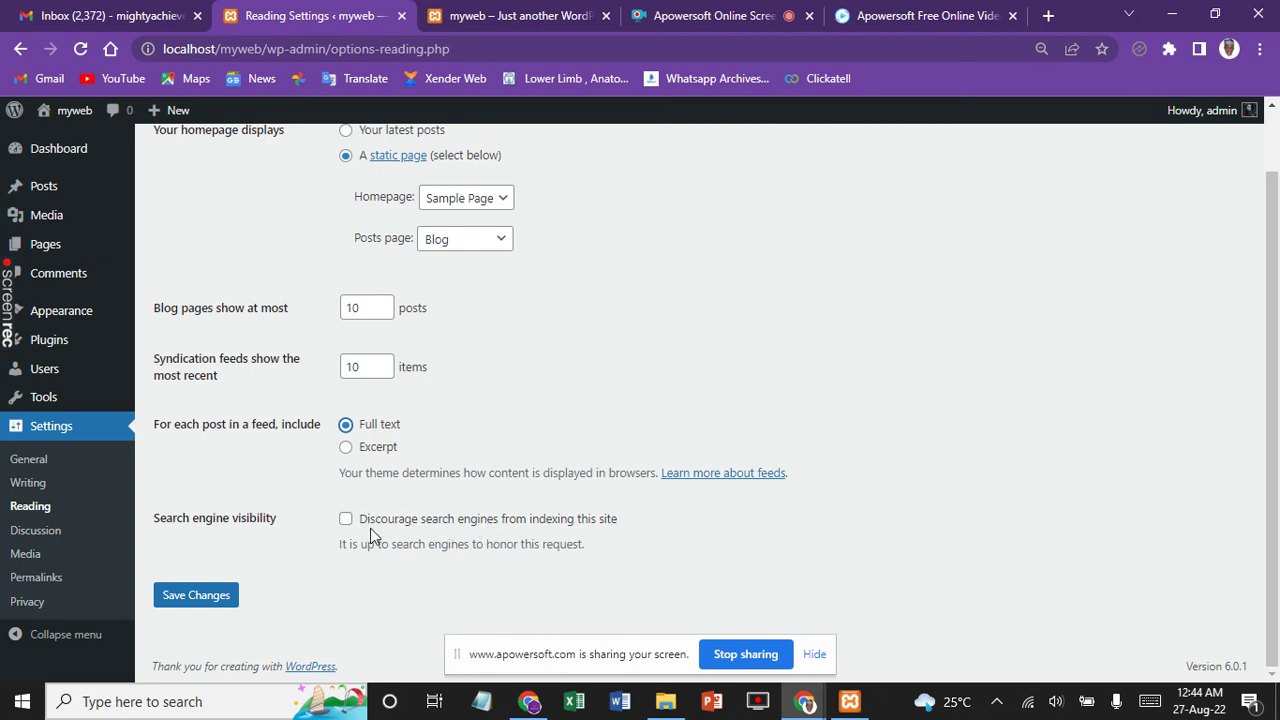
Open the Discussion Settings and require comments to be manually approved before they appear
left_click(40, 530)
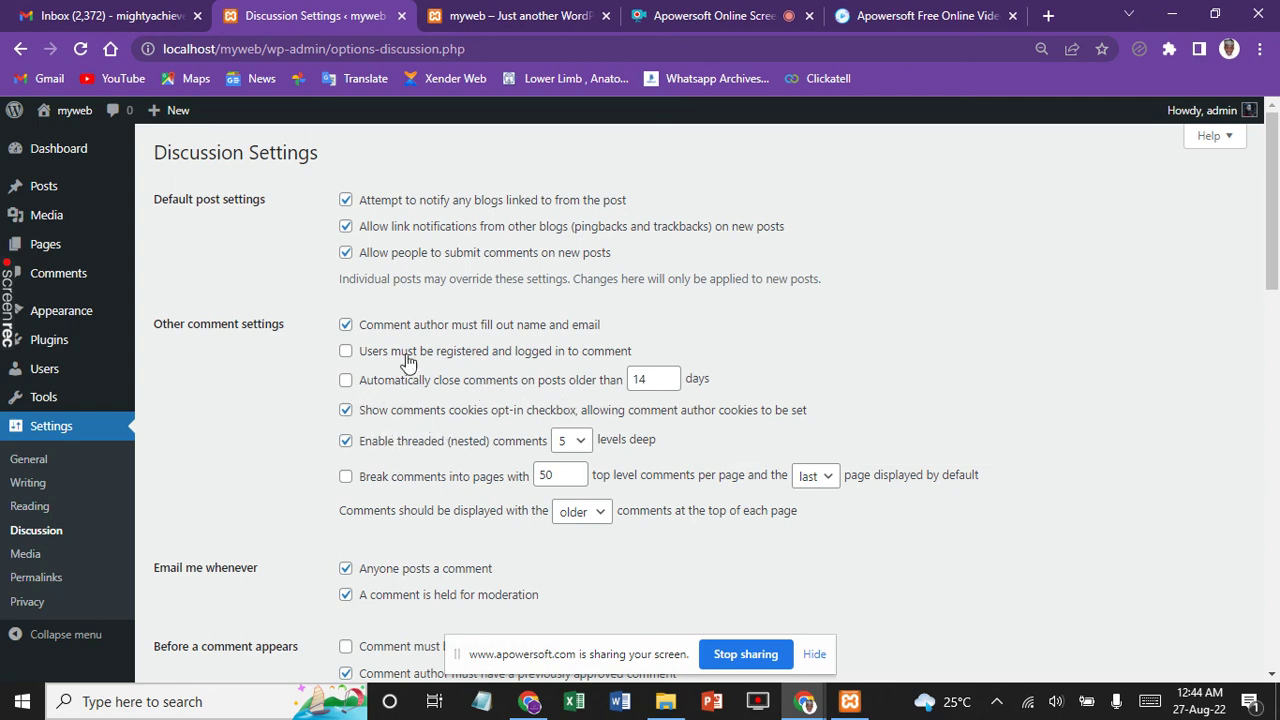
scroll(323, 578, "down", 2)
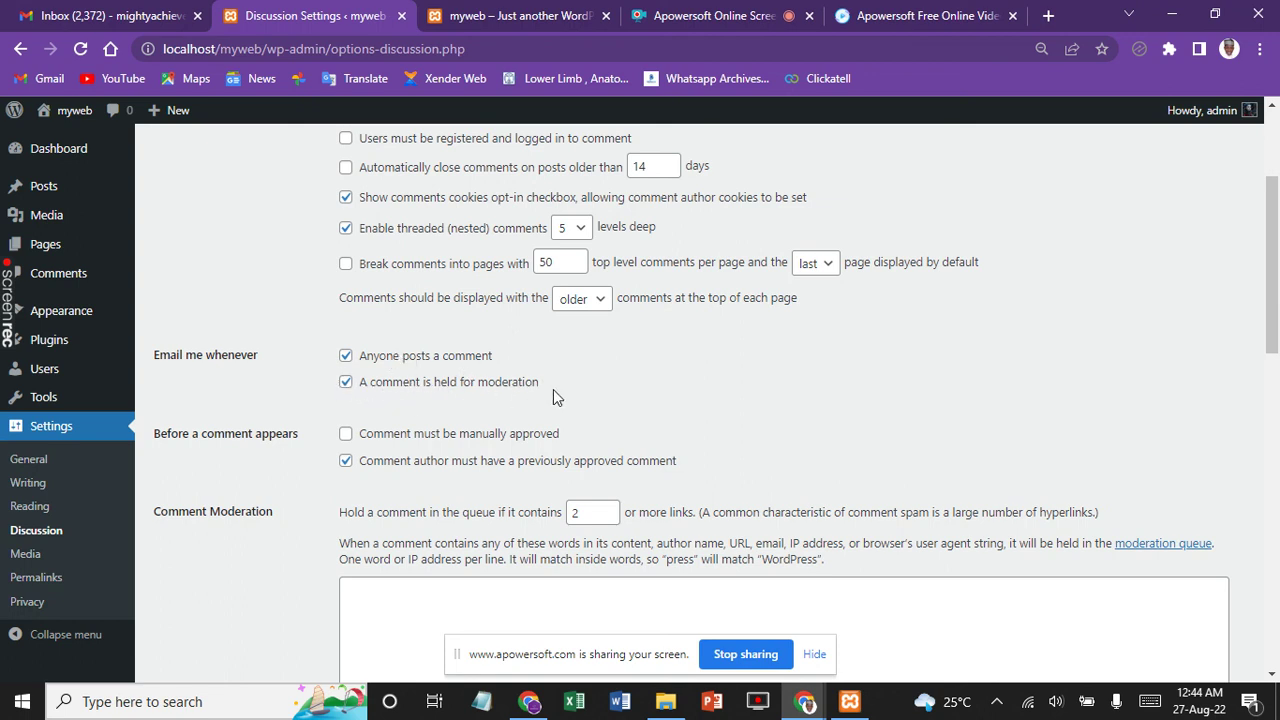
left_click(345, 433)
Examine the Comment Moderation and Disallowed Comment Keys sections, leaving both word lists empty
scroll(345, 433, "down", 3)
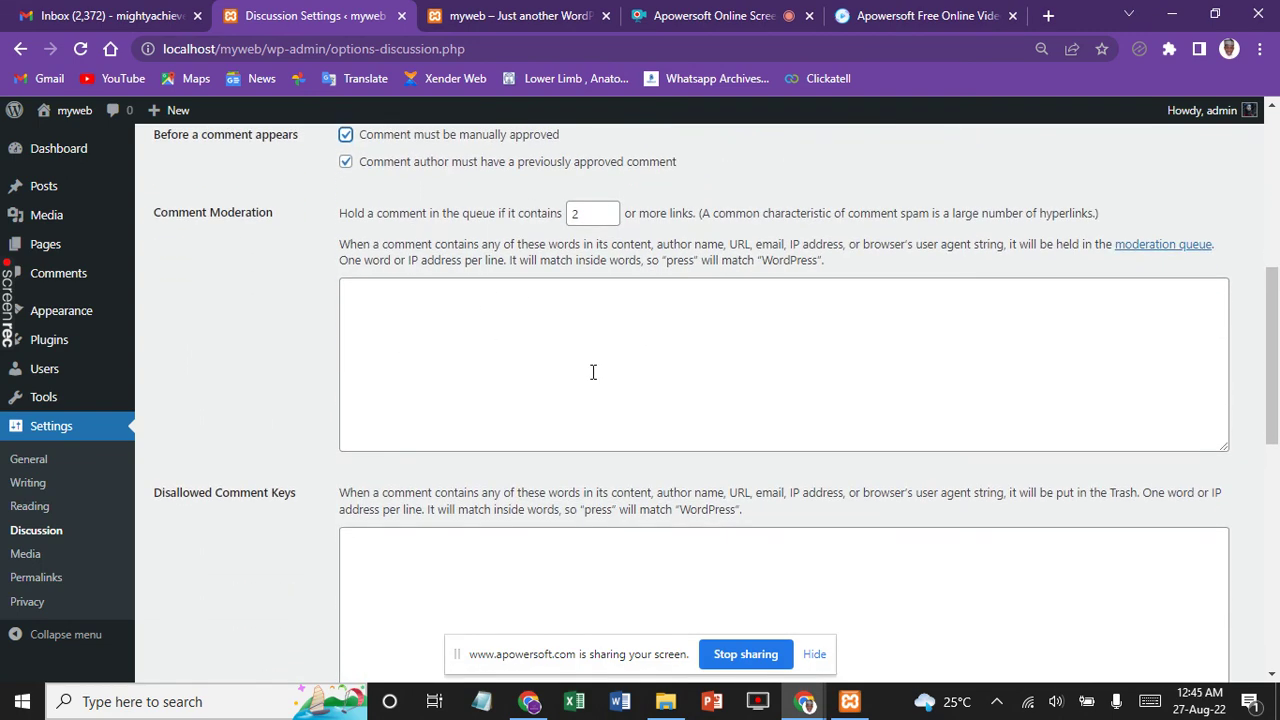
scroll(591, 371, "down", 1)
left_click(388, 316)
scroll(716, 403, "up", 1)
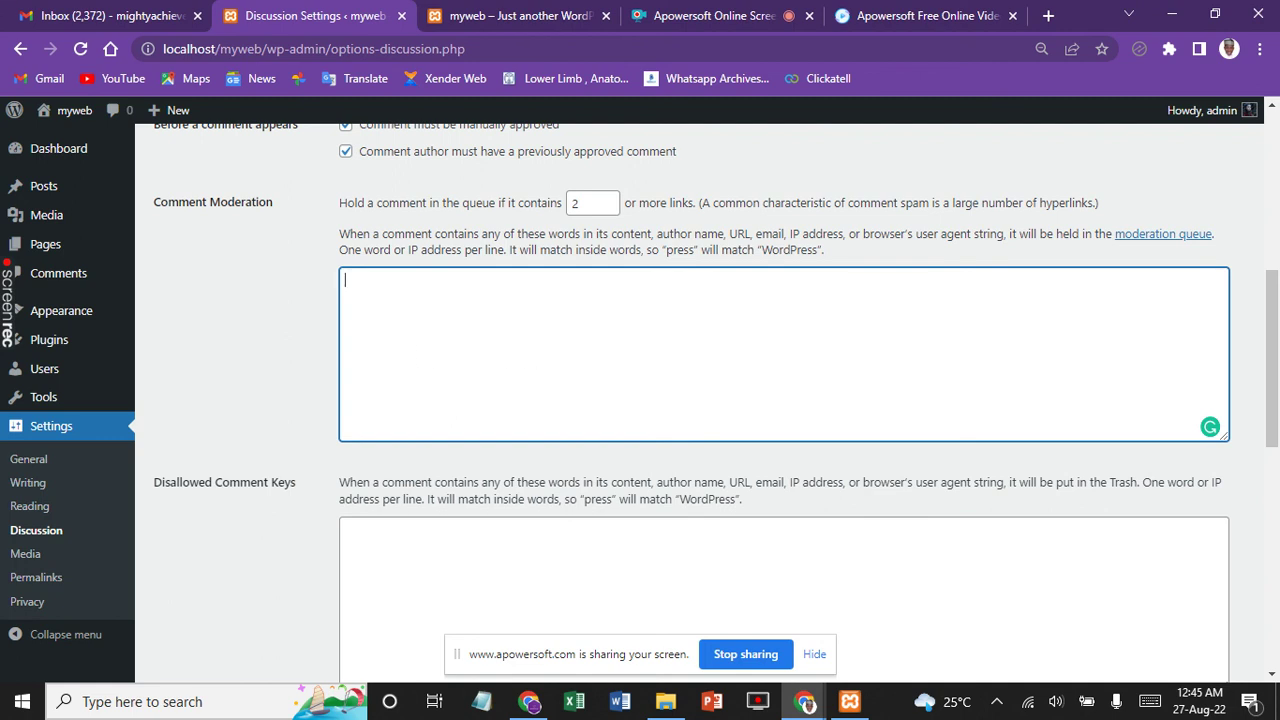
scroll(536, 359, "down", 2)
key("Tab")
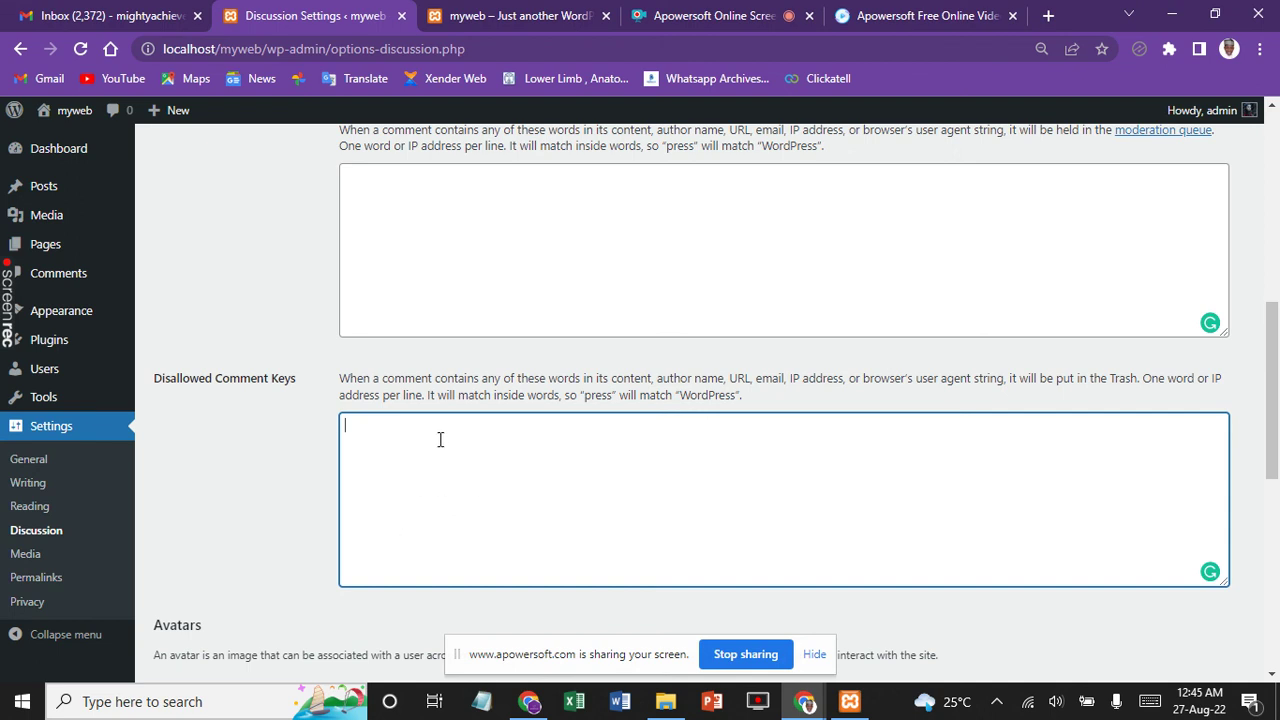
scroll(428, 494, "down", 1)
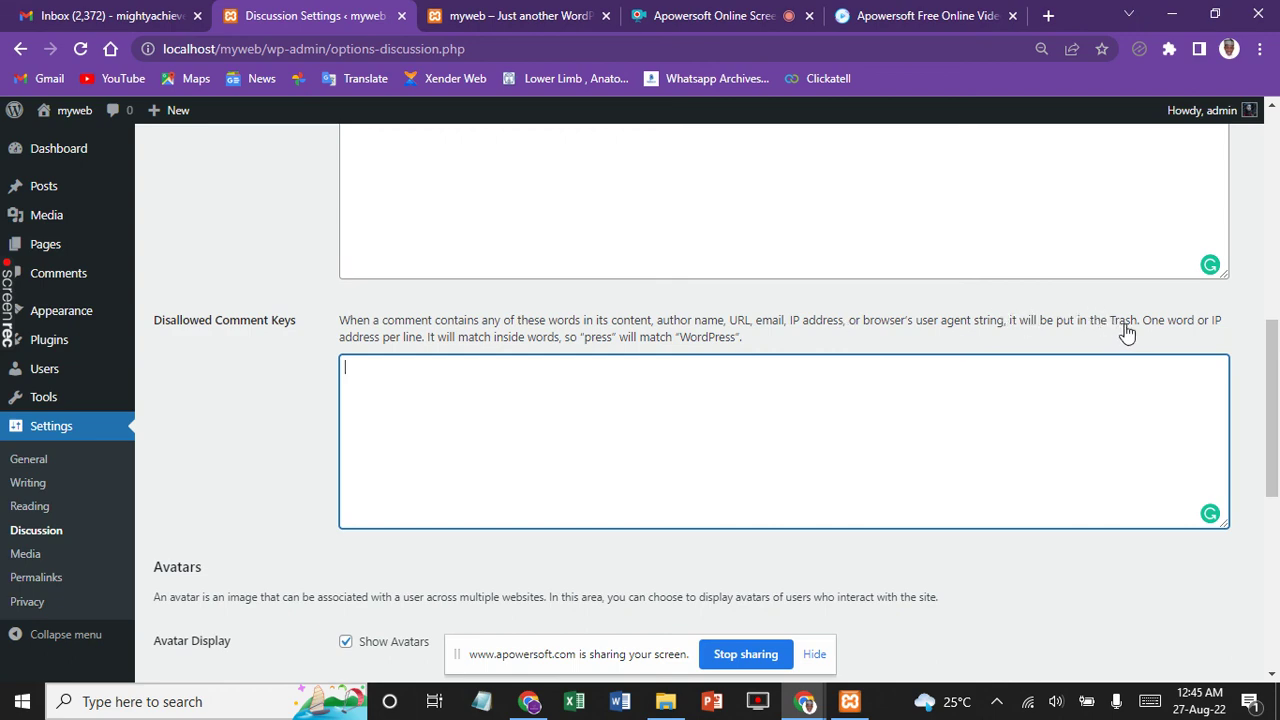
Look over the avatar rating and default avatar options, and check the image sizes and upload option in the Media Settings
scroll(1126, 333, "down", 3)
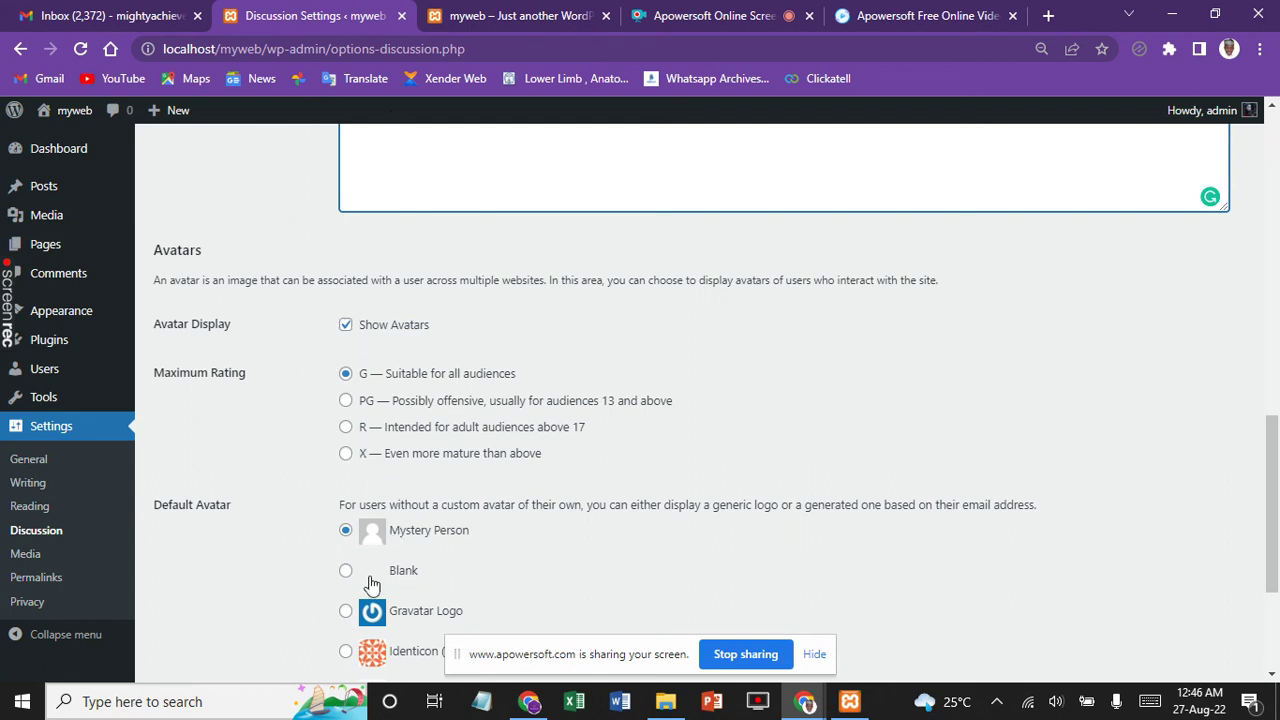
scroll(579, 533, "down", 3)
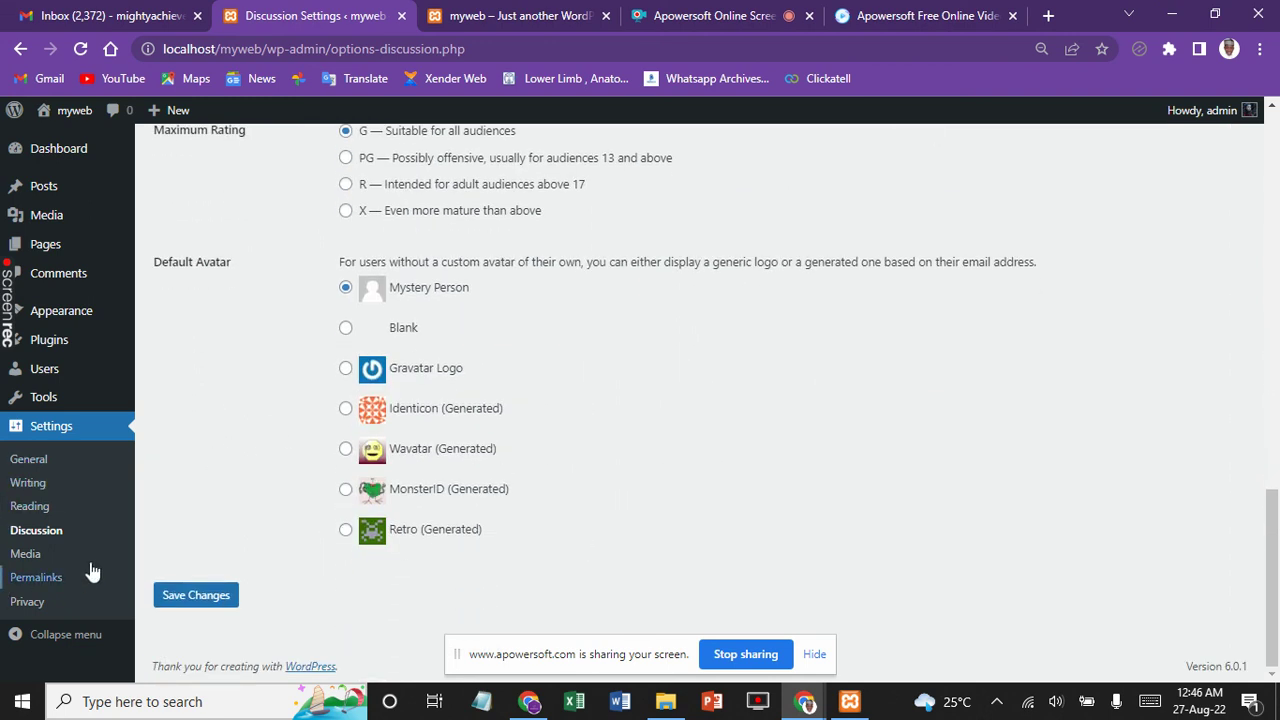
left_click(28, 557)
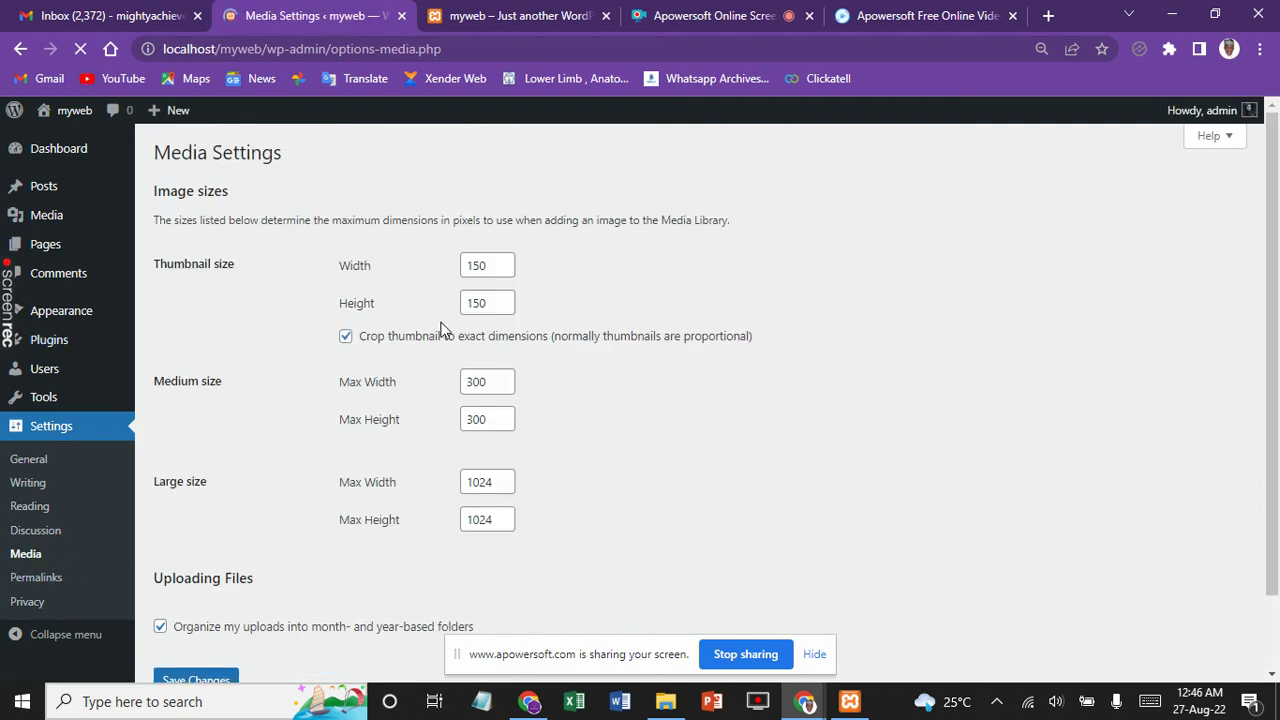
scroll(454, 323, "down", 2)
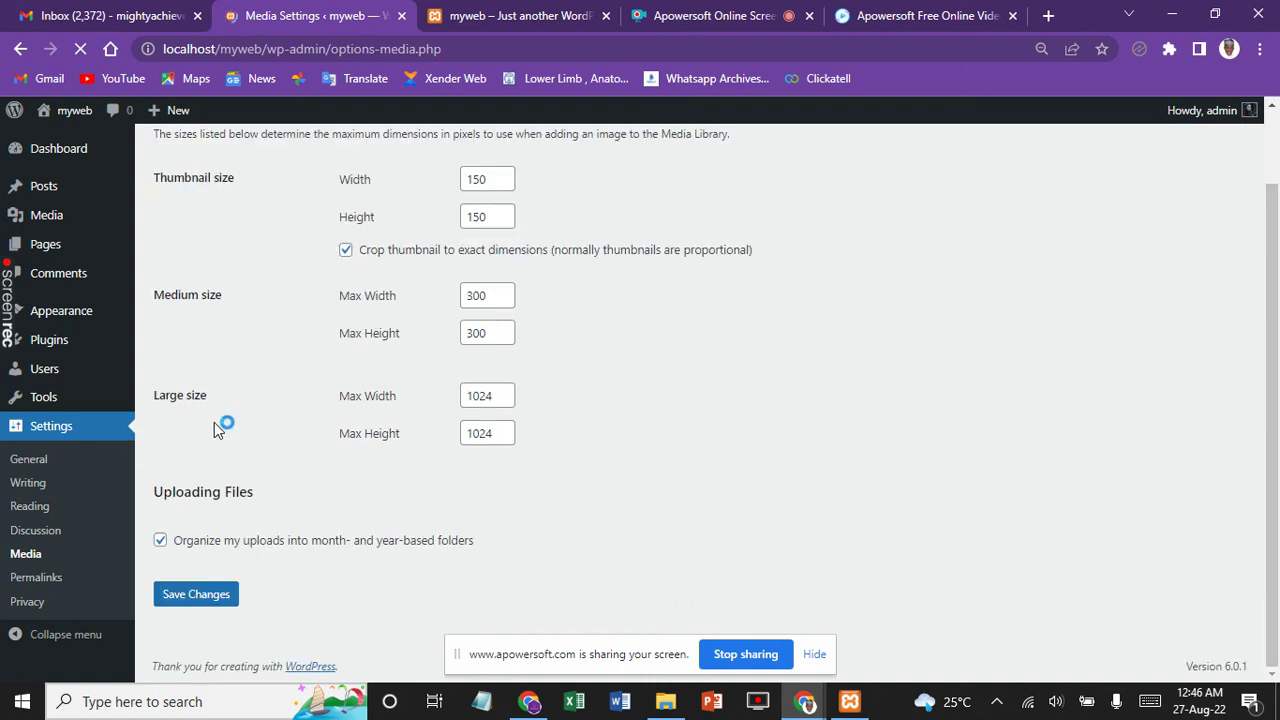
In the Permalink Settings, select the Post name structure, switch to Day and name, and look at the optional category and tag bases
left_click(38, 577)
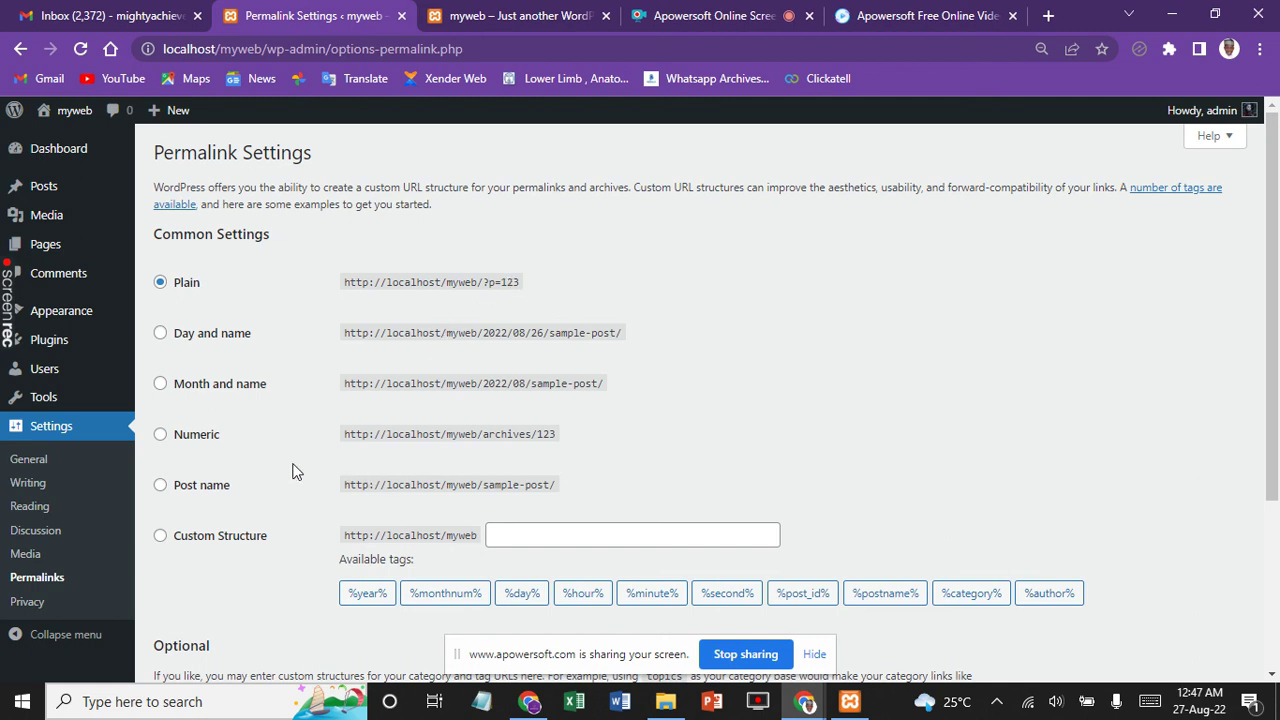
left_click(160, 487)
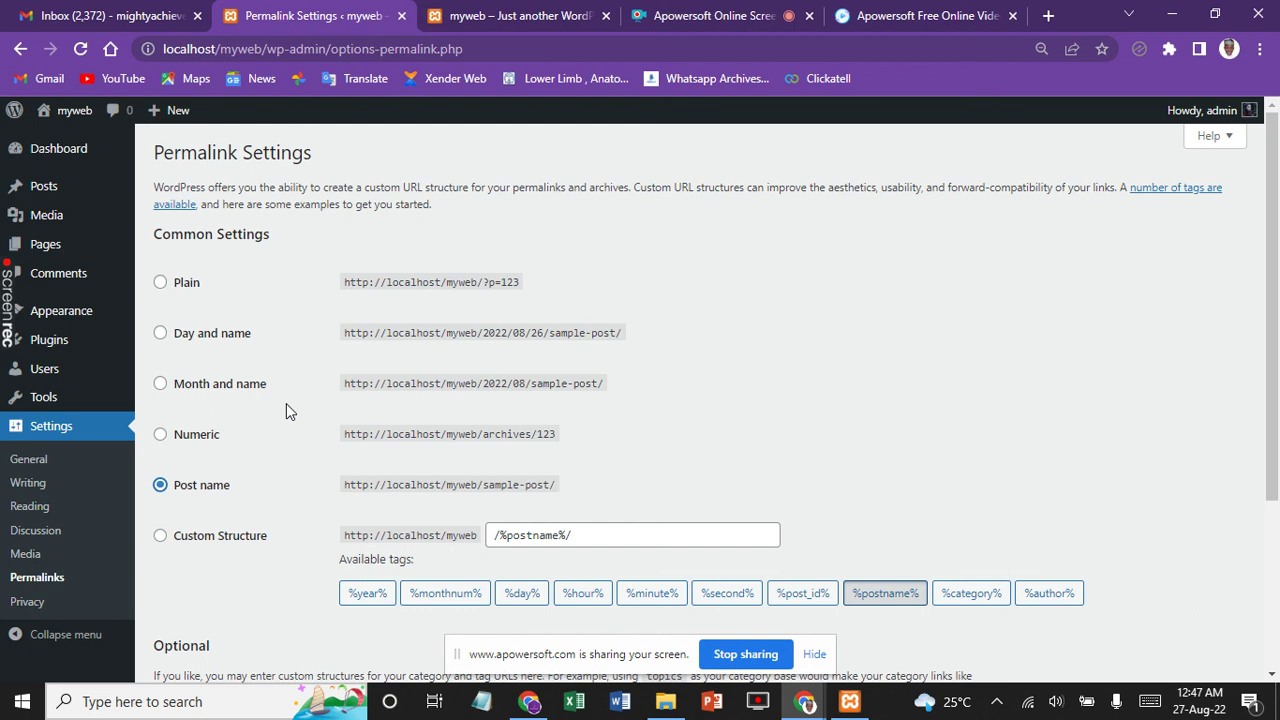
left_click(166, 336)
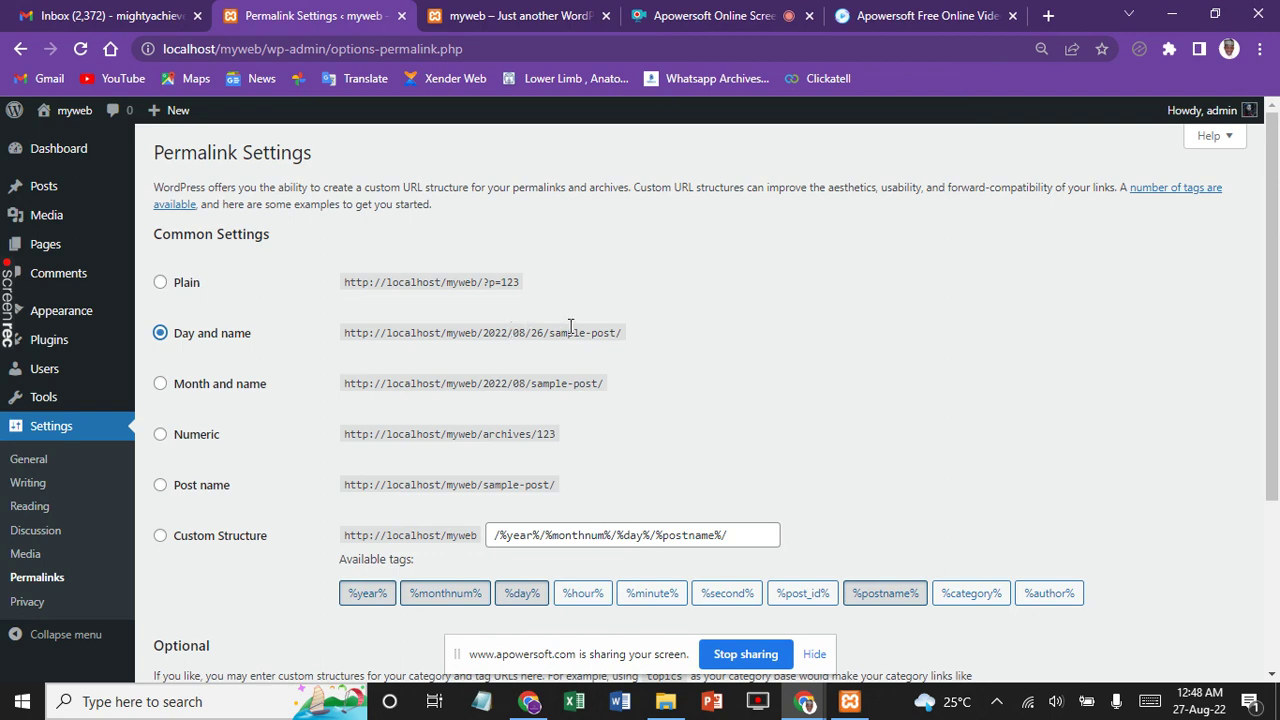
scroll(500, 300, "down", 3)
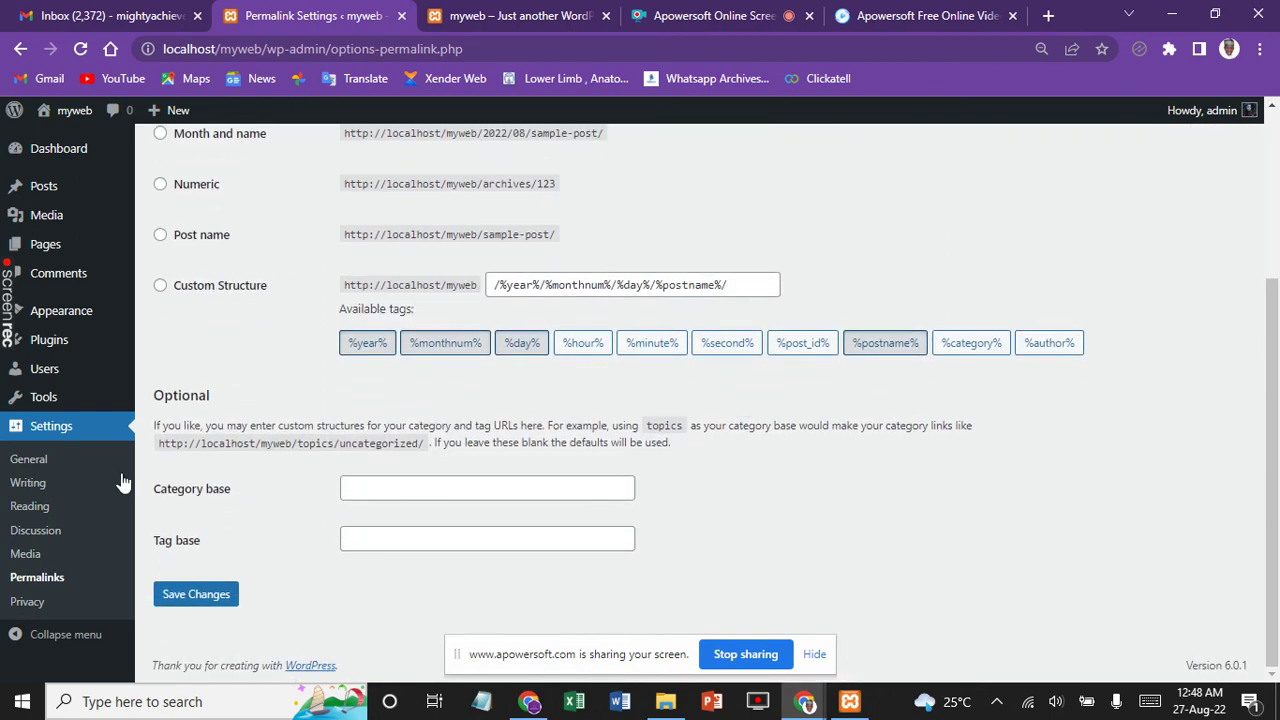
Open the Privacy settings and look over the options for creating or changing the Privacy Policy page
left_click(37, 601)
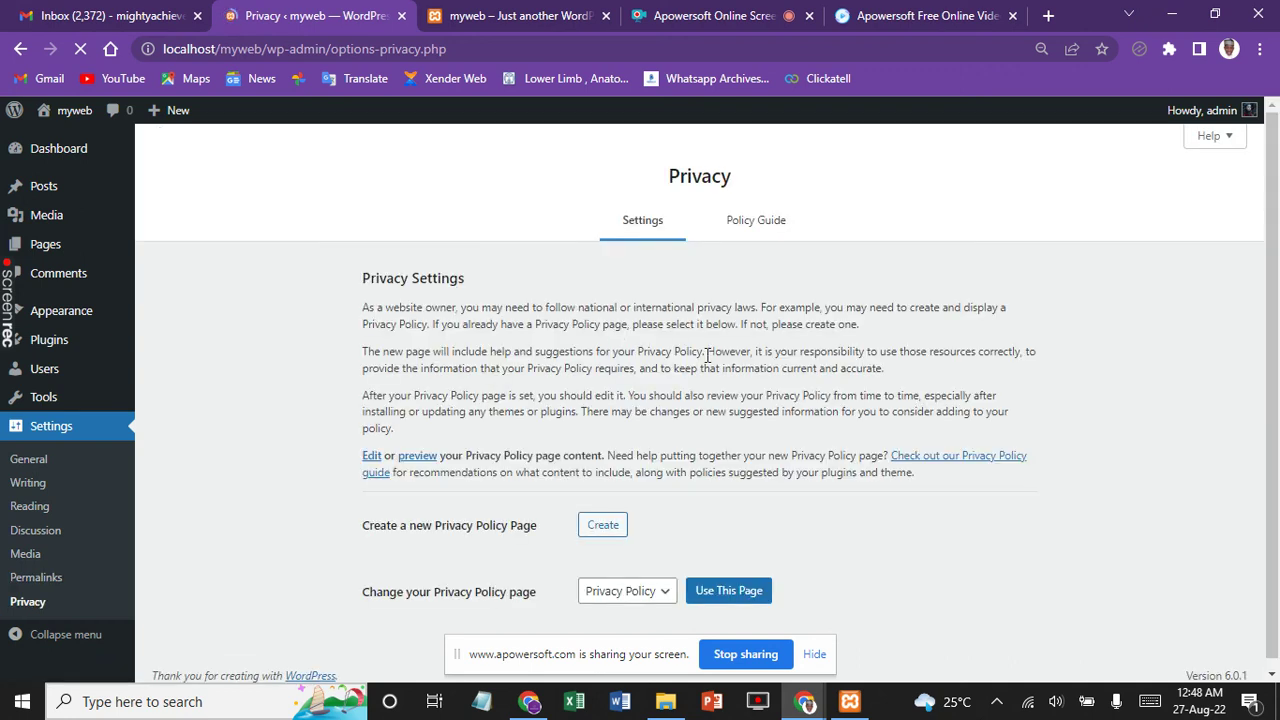
scroll(812, 371, "down", 1)
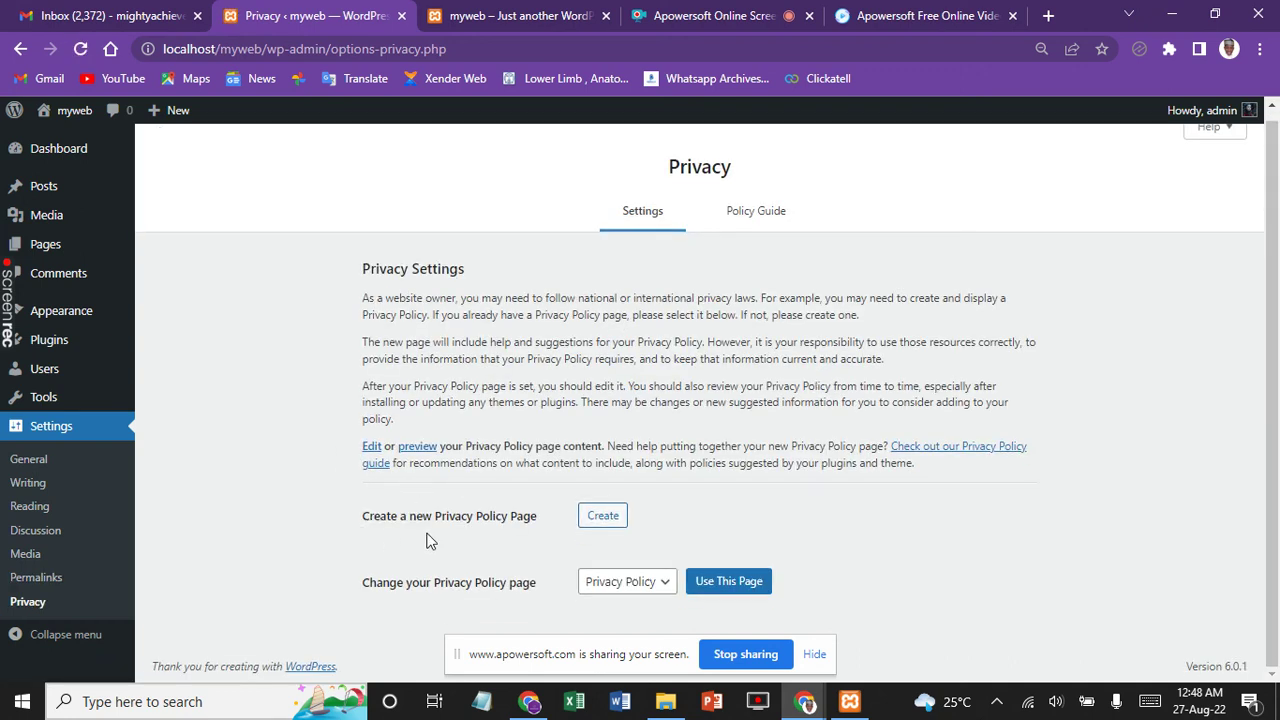
left_click(605, 520)
scroll(361, 373, "up", 1)
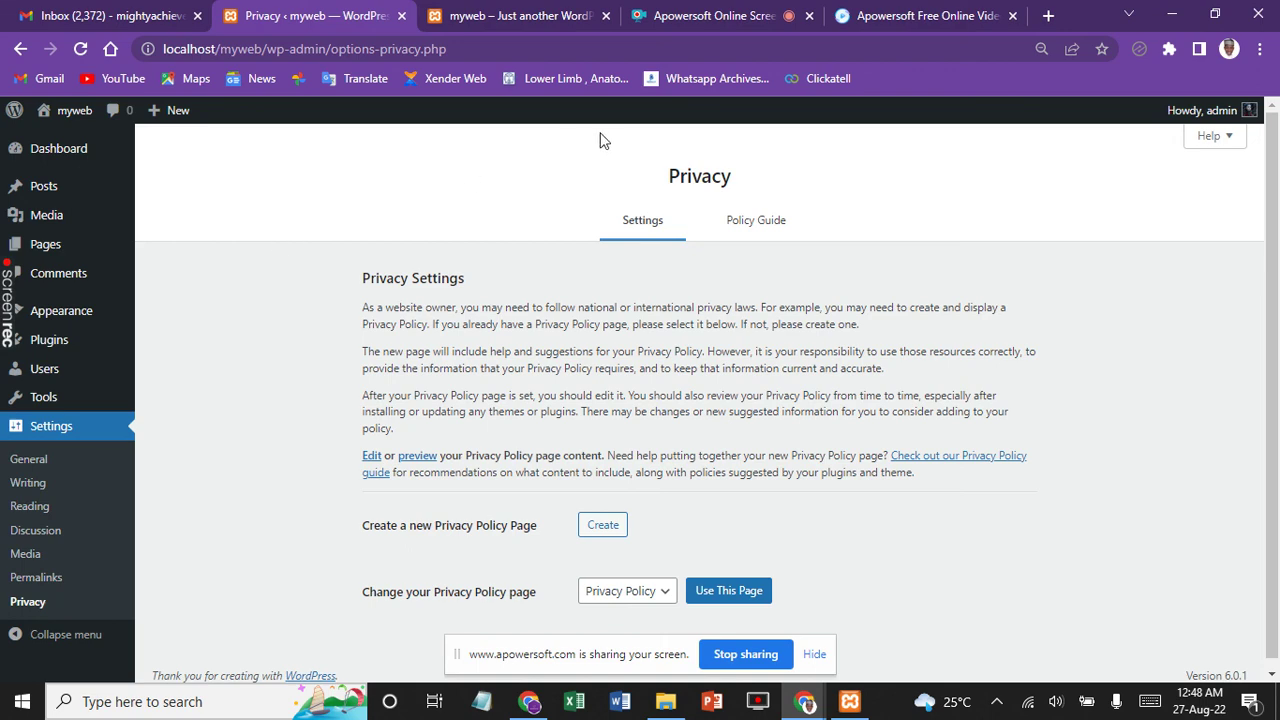
left_click(922, 12)
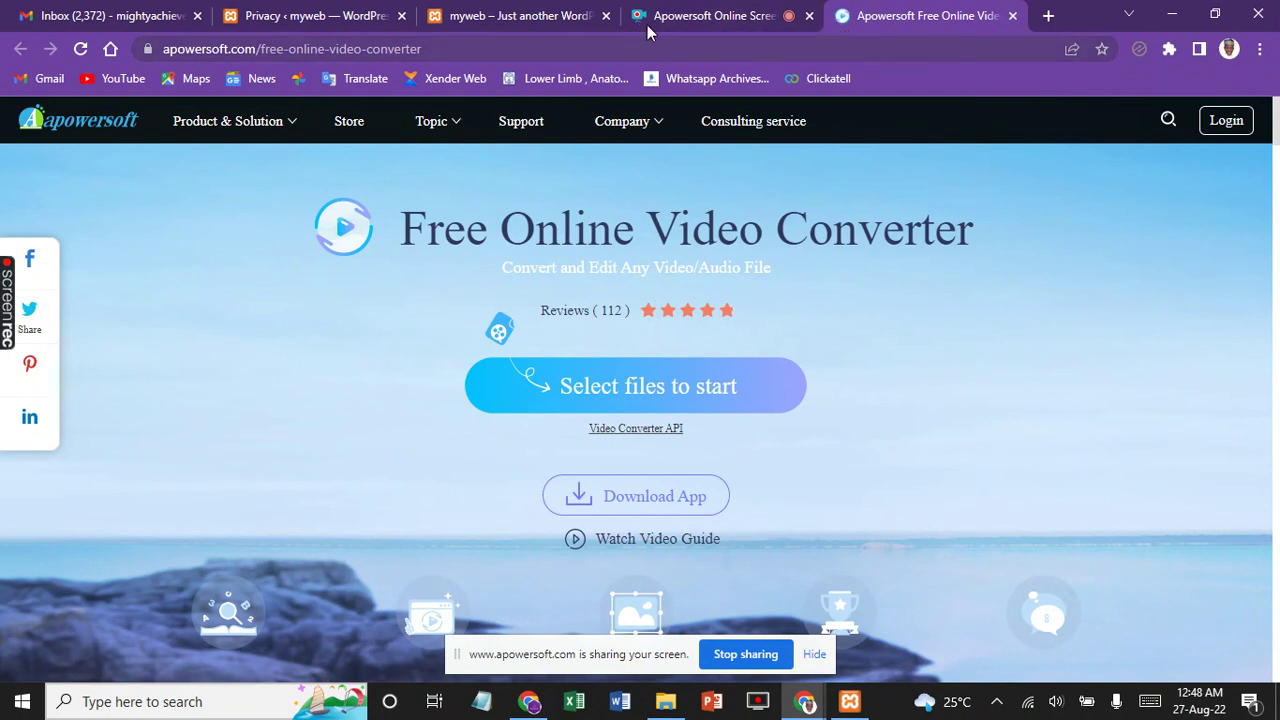
left_click(678, 16)
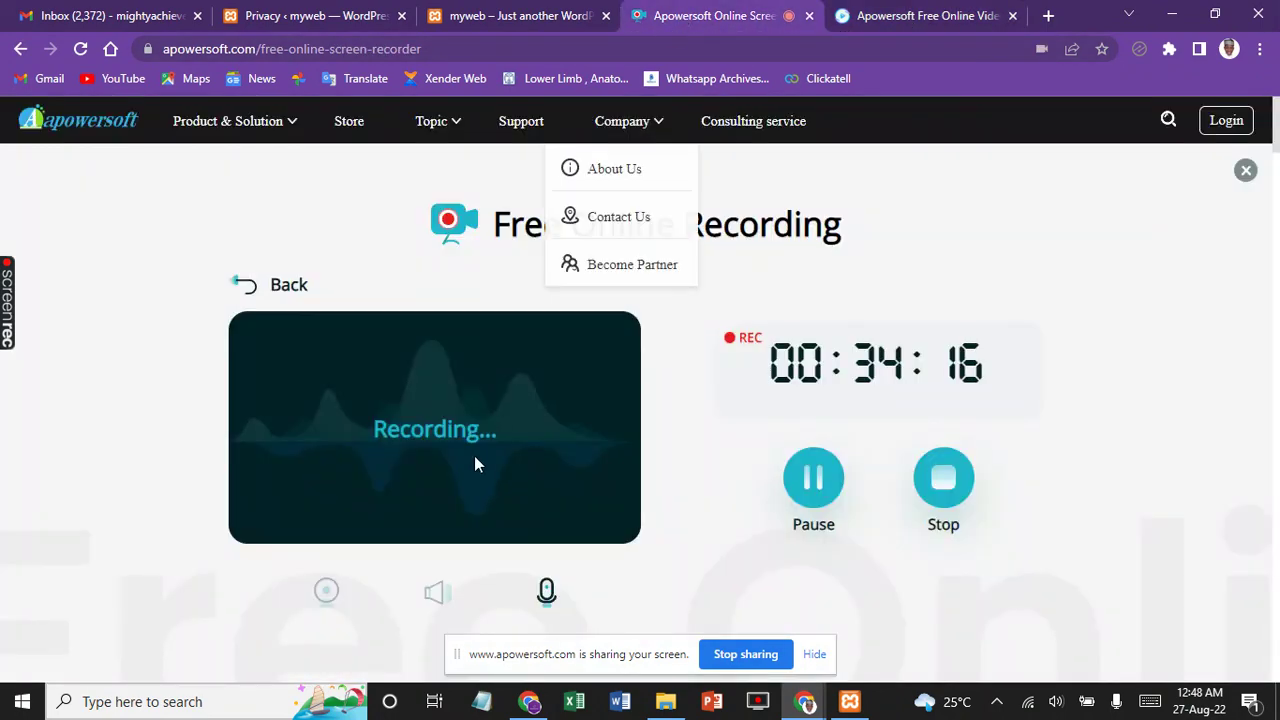